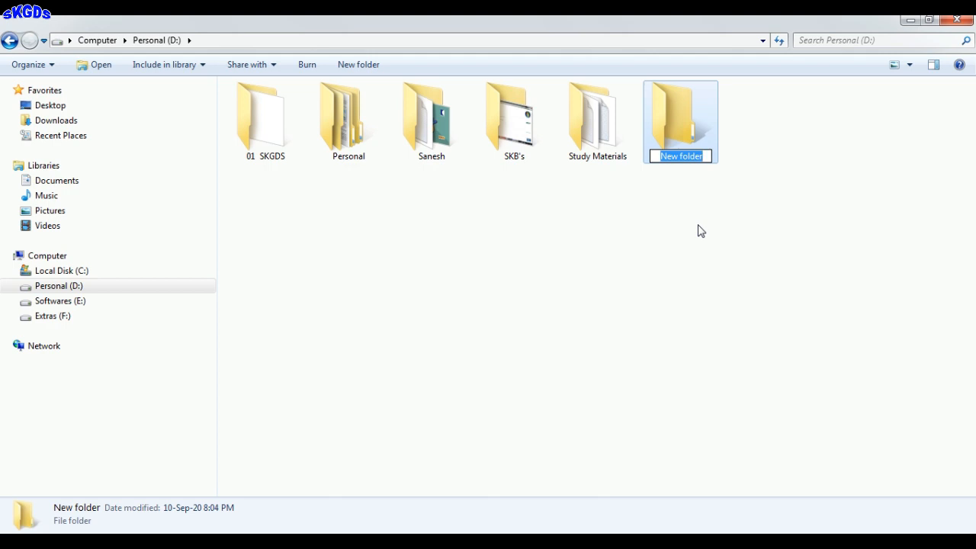
- Name the new folder on drive D 2020ELX and open it
type("2020E")
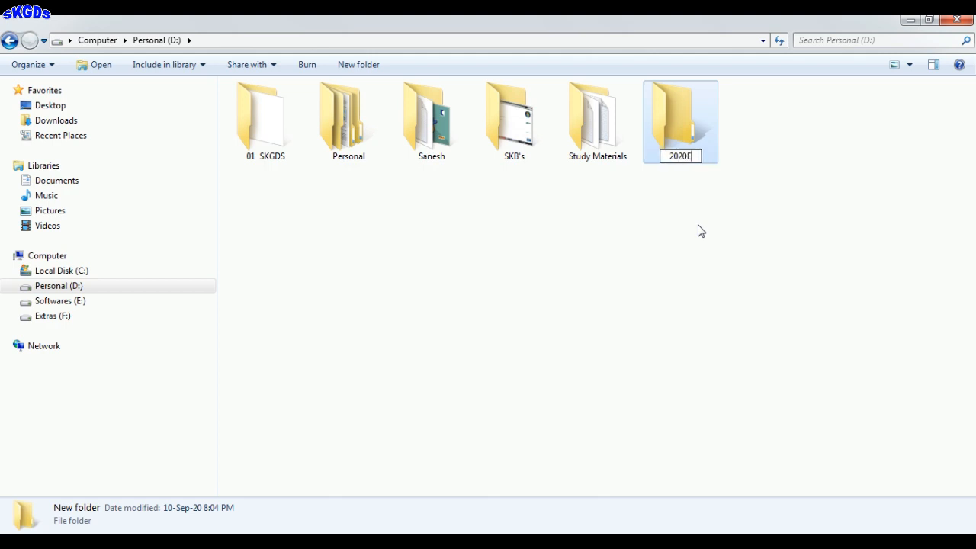
type("LX")
key("Return")
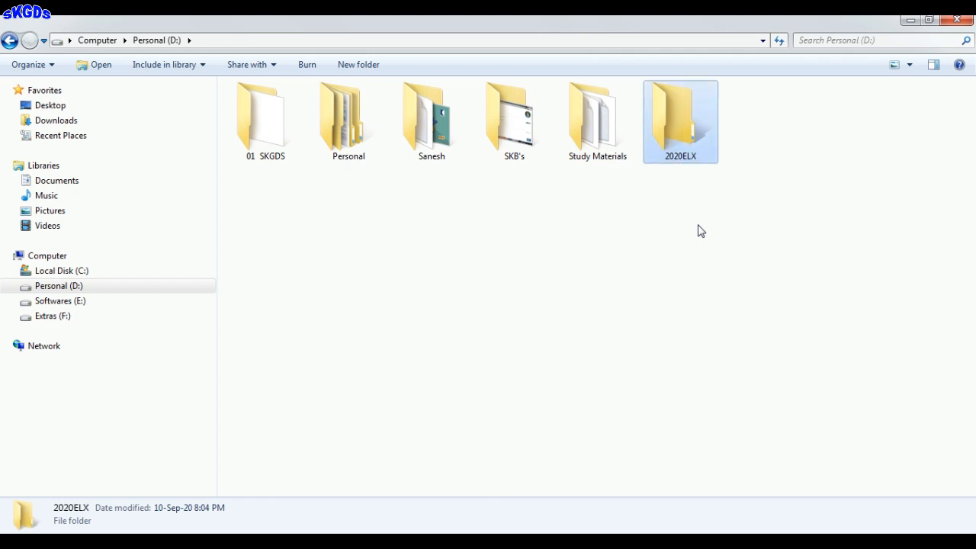
key("Return")
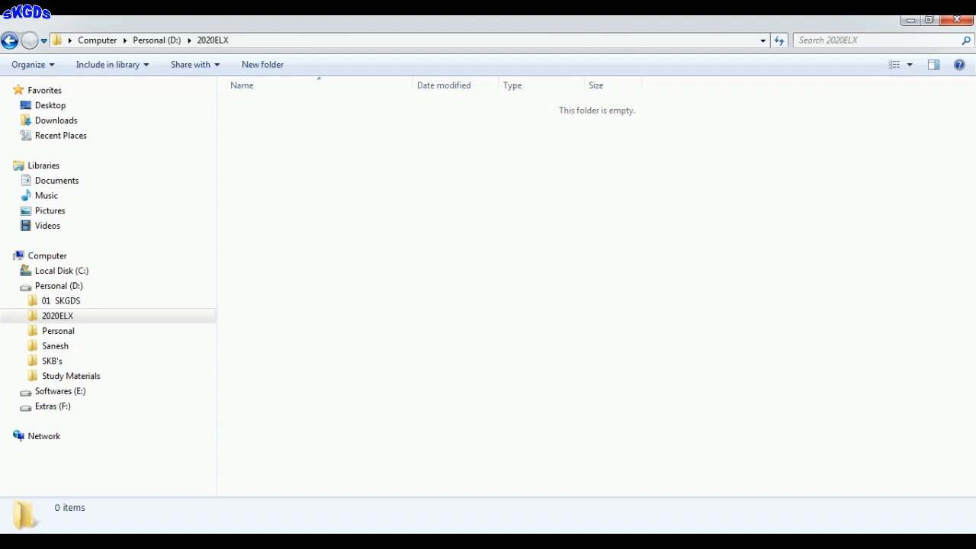
- Return to the desktop and launch Multisim
left_click(971, 543)
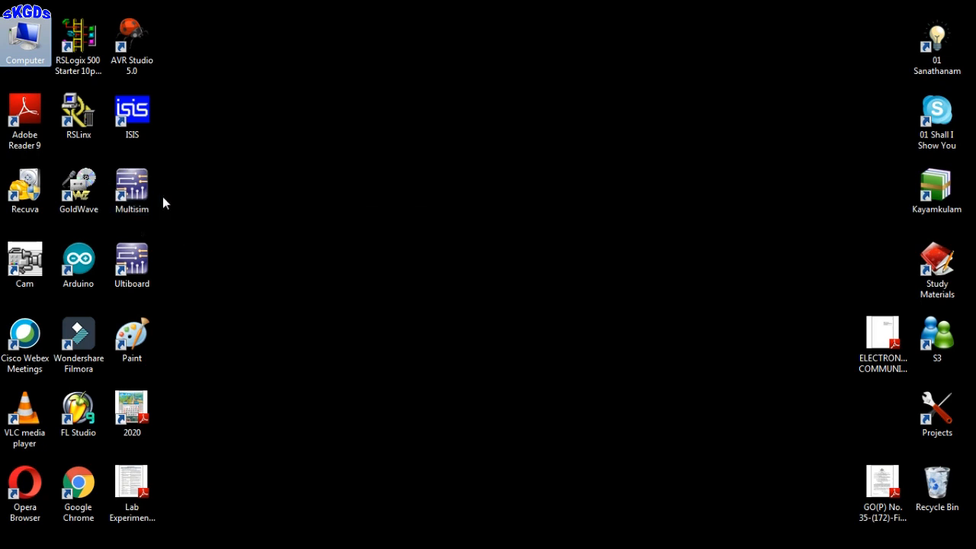
double_click(142, 199)
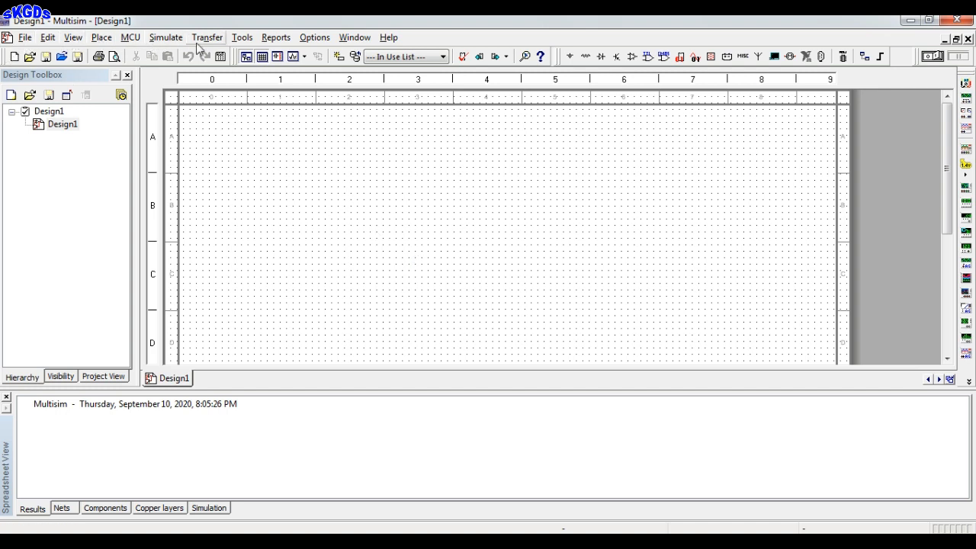
- Review the commands available for files, editing, viewing, placing, simulation, transfer, tools, reports, windows and help
left_click(26, 40)
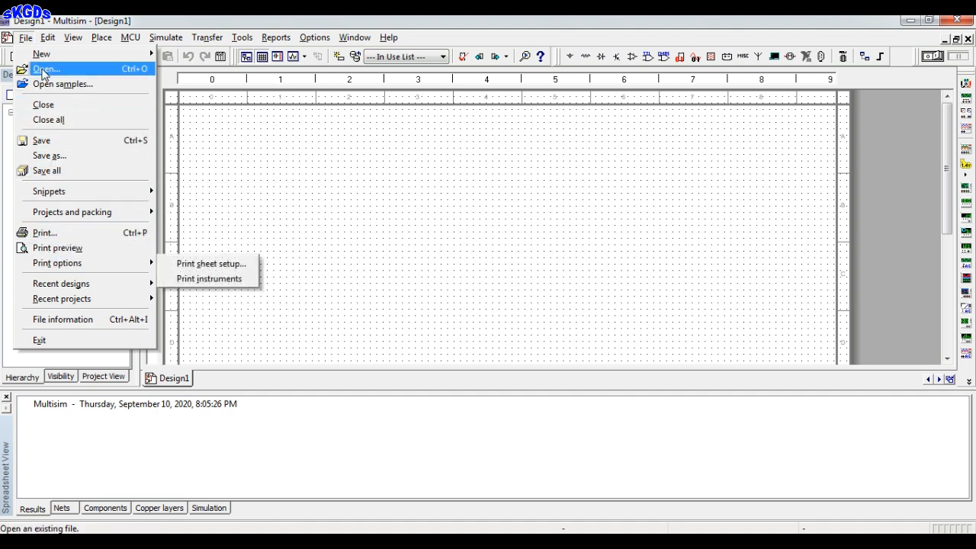
mouse_move(45, 43)
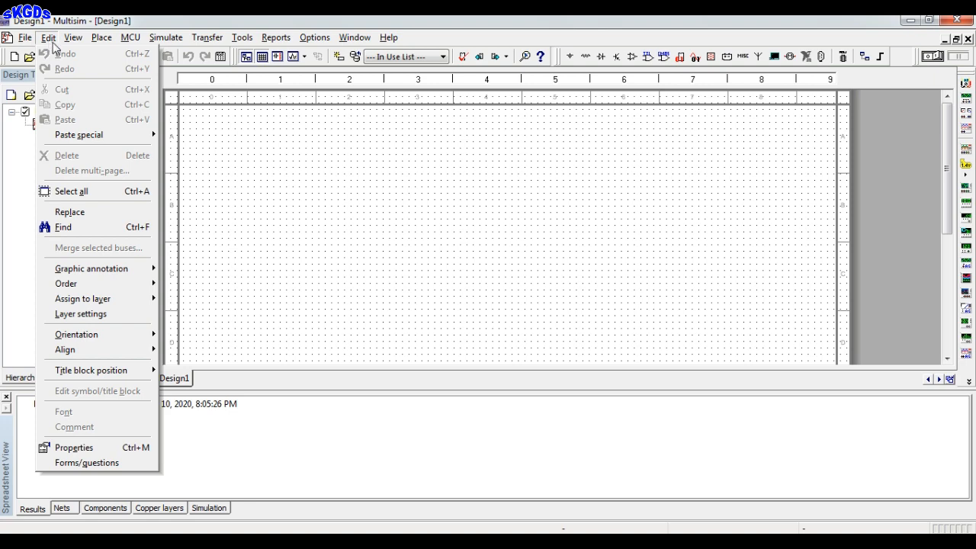
mouse_move(75, 46)
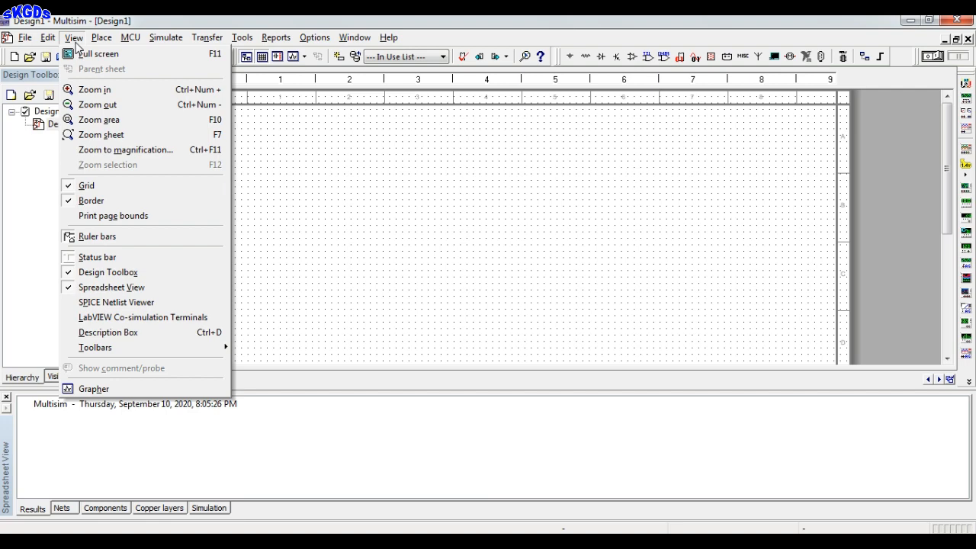
left_click(74, 39)
left_click(100, 38)
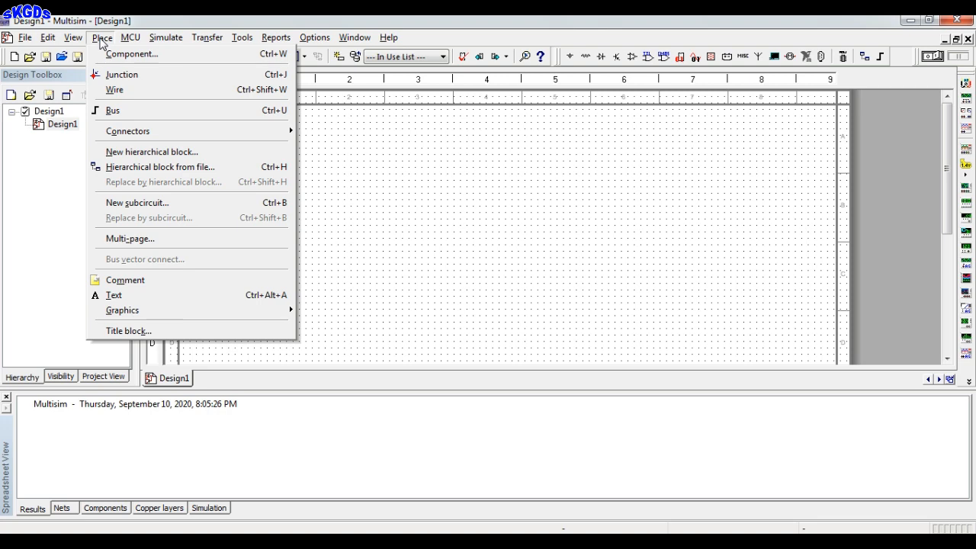
mouse_move(132, 38)
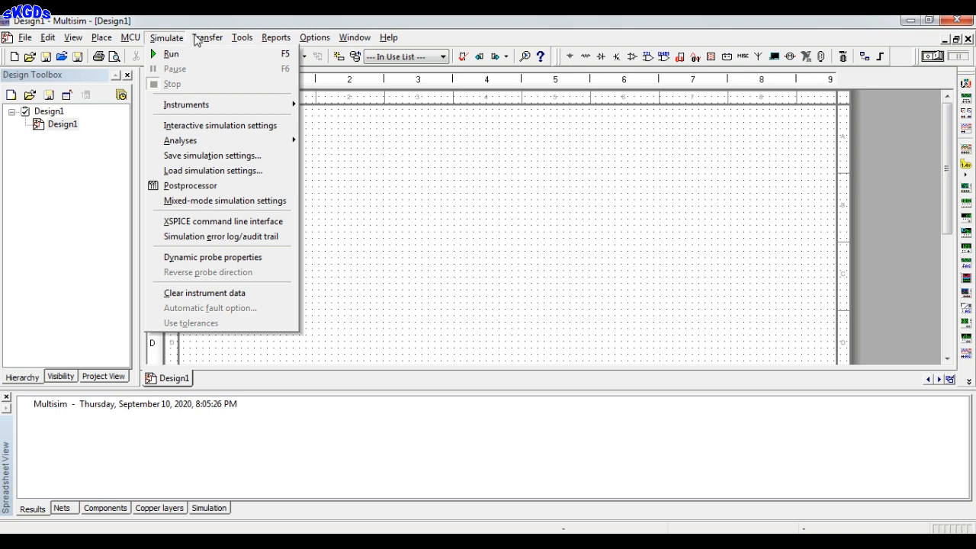
mouse_move(209, 40)
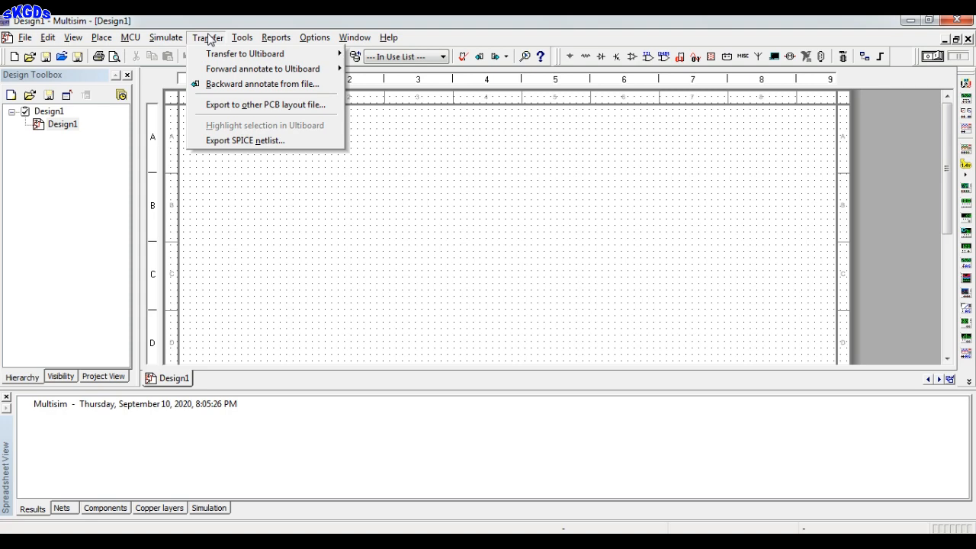
mouse_move(243, 42)
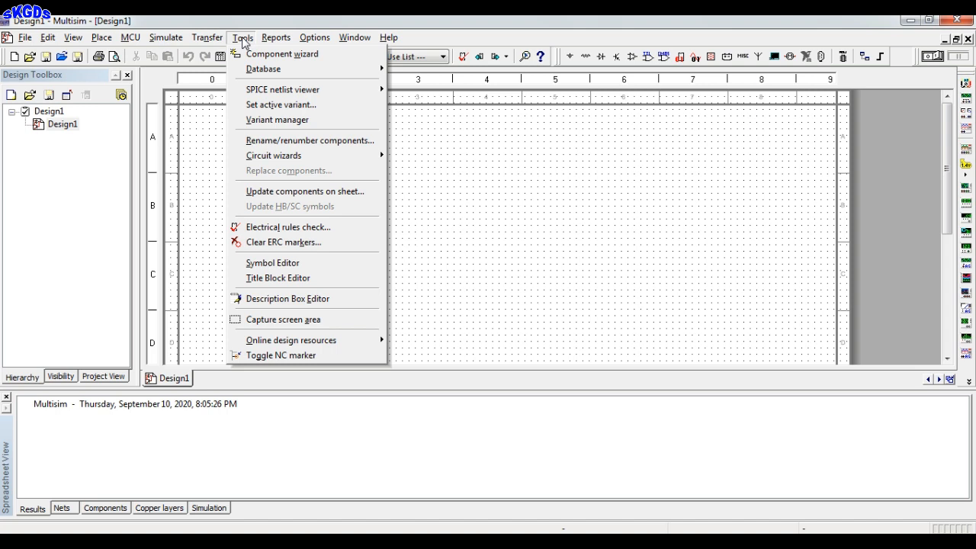
mouse_move(282, 38)
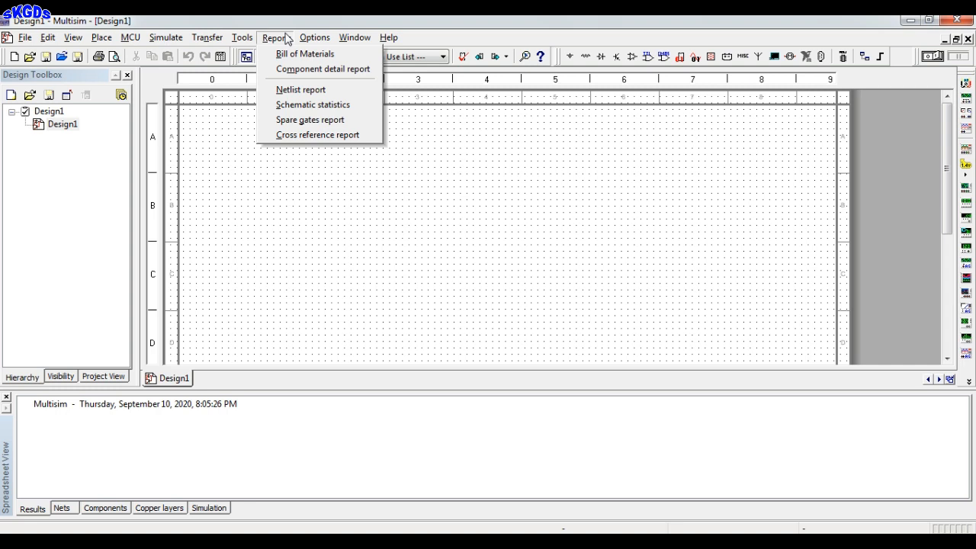
mouse_move(311, 41)
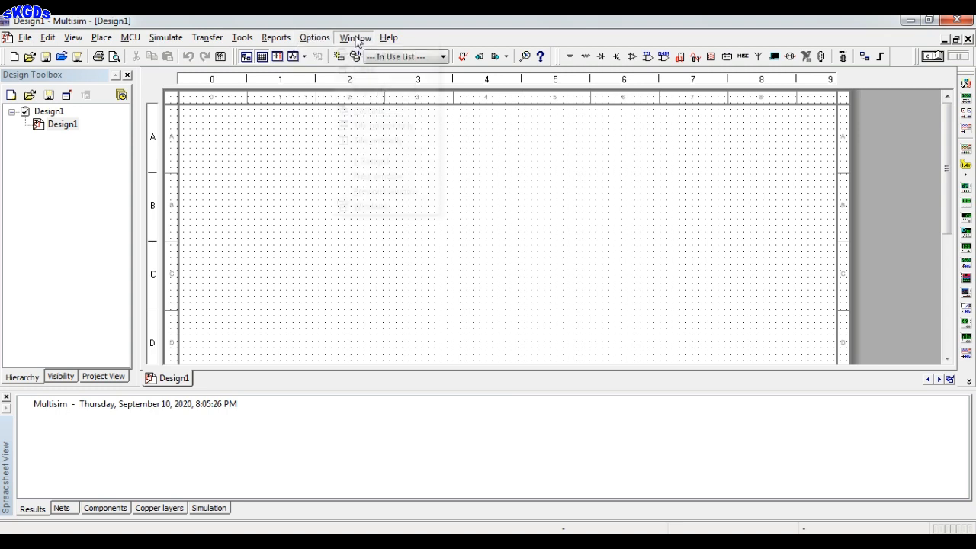
mouse_move(355, 41)
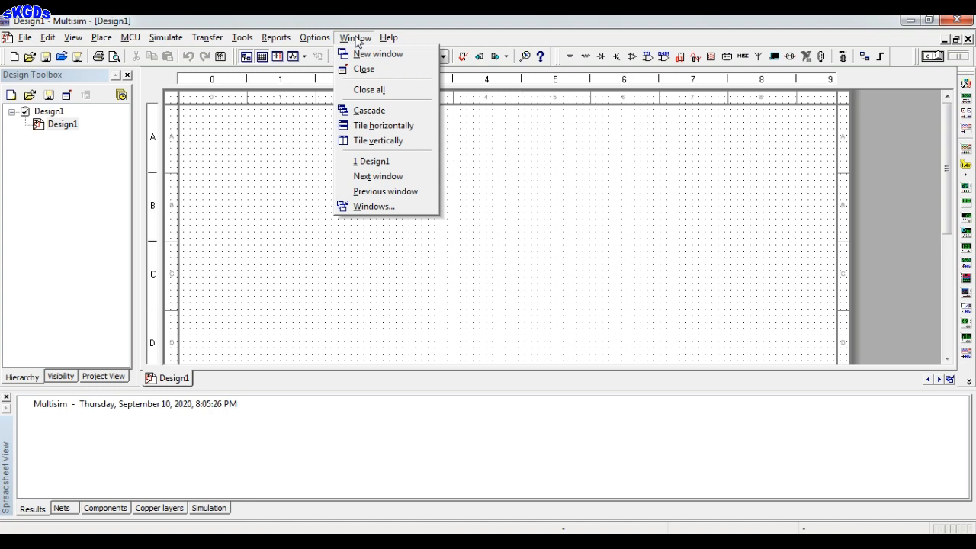
left_click(356, 39)
left_click(389, 38)
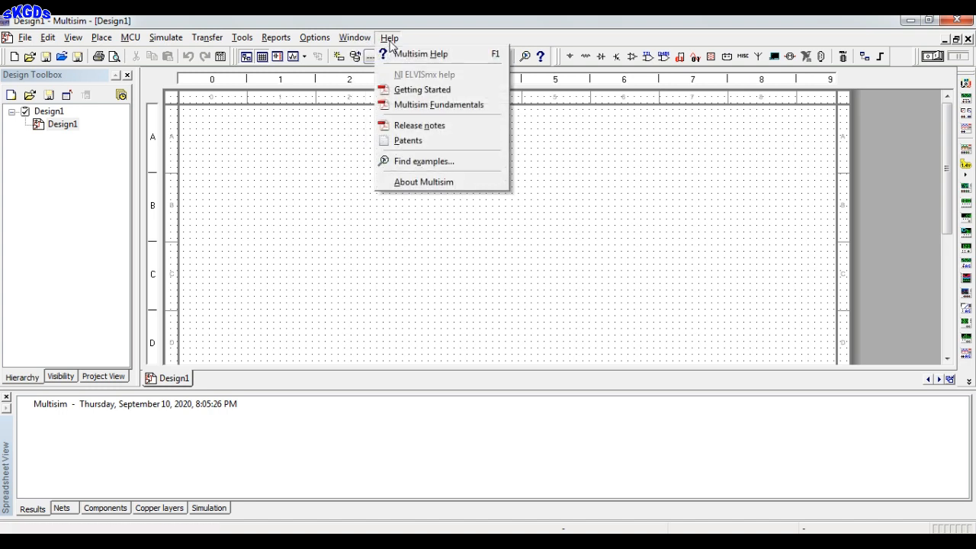
mouse_move(356, 39)
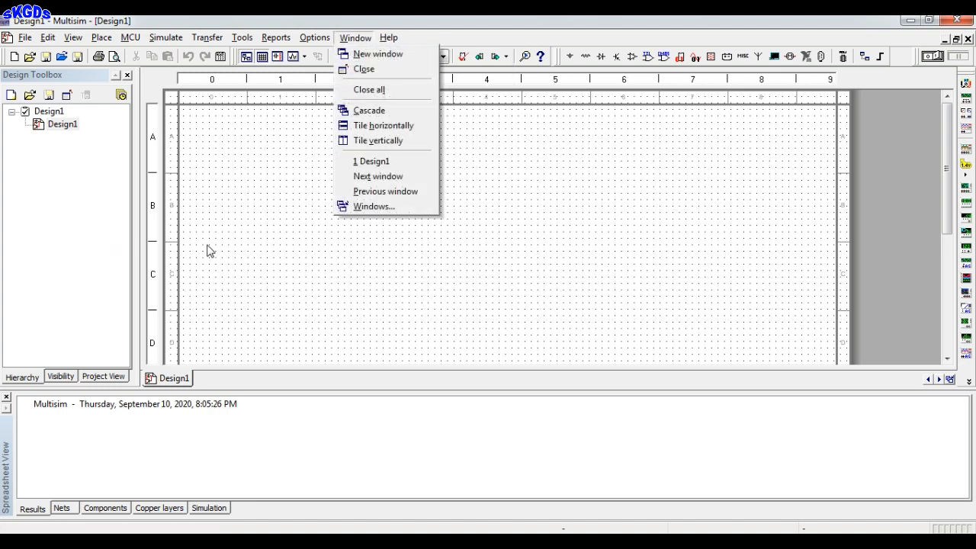
left_click(83, 249)
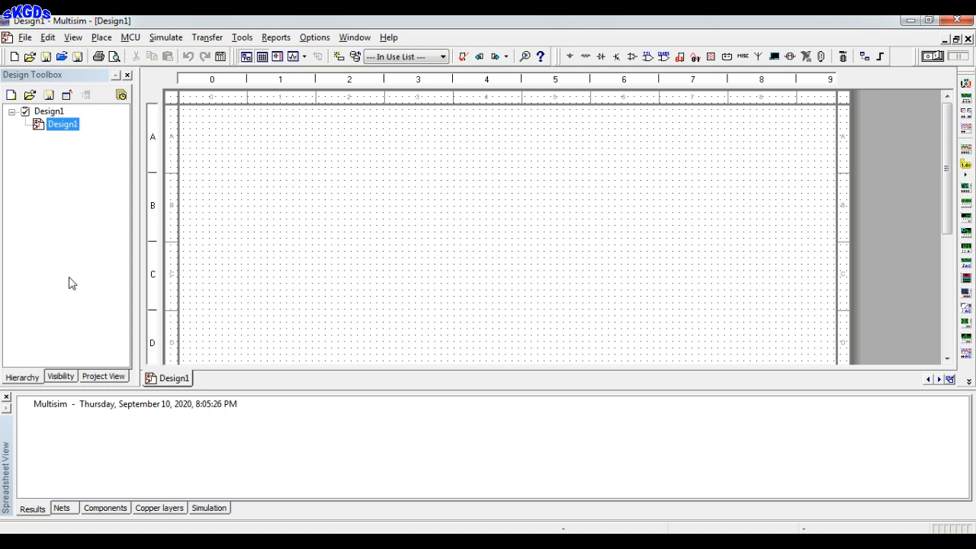
- Examine the Design Toolbox's Visibility and Project View pages and return to the design hierarchy
left_click(67, 381)
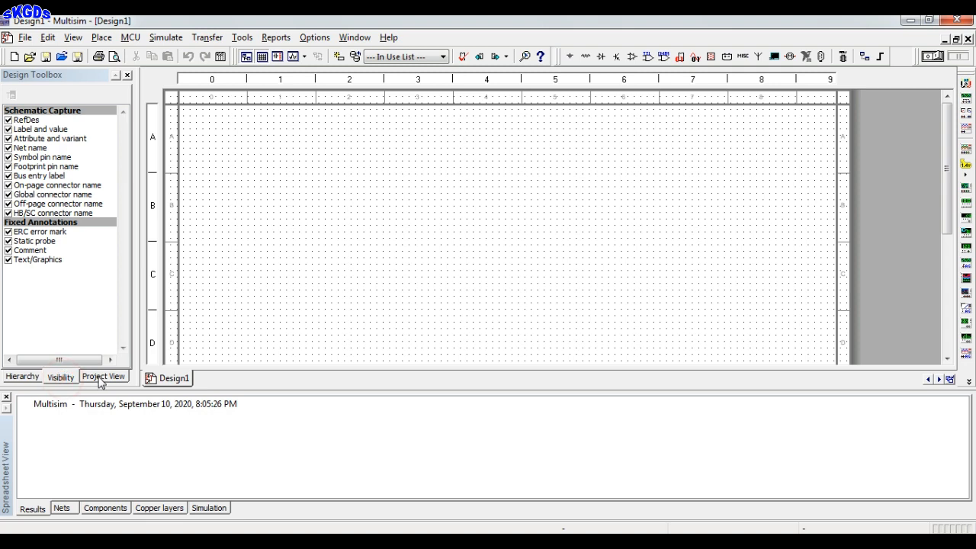
left_click(96, 379)
left_click(61, 376)
left_click(26, 379)
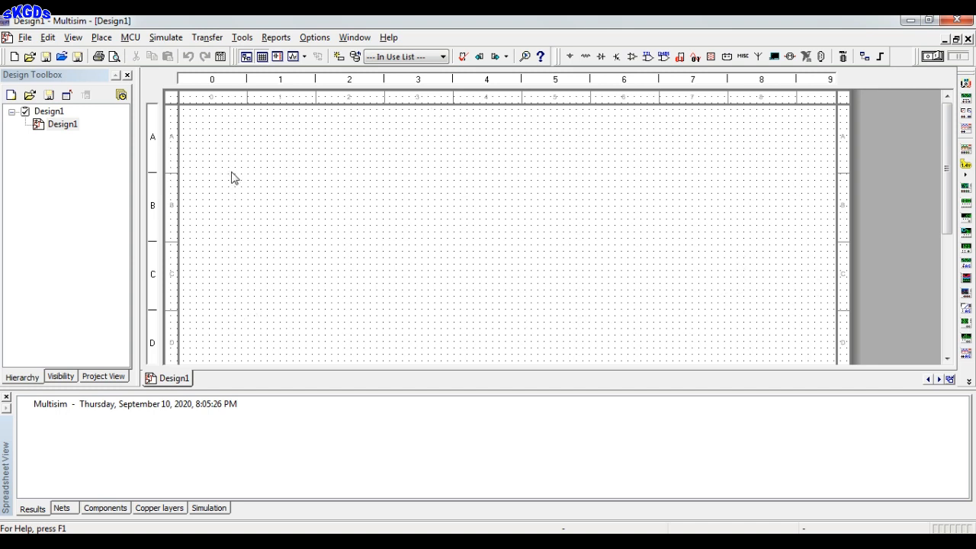
- Save the blank design as 01 CTFR in the 2020ELX folder on drive D
left_click(22, 38)
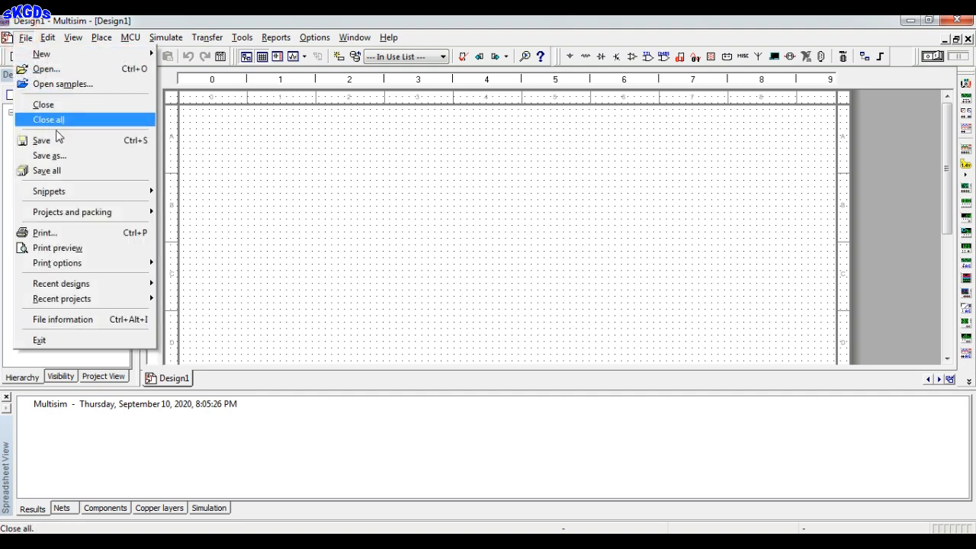
left_click(61, 155)
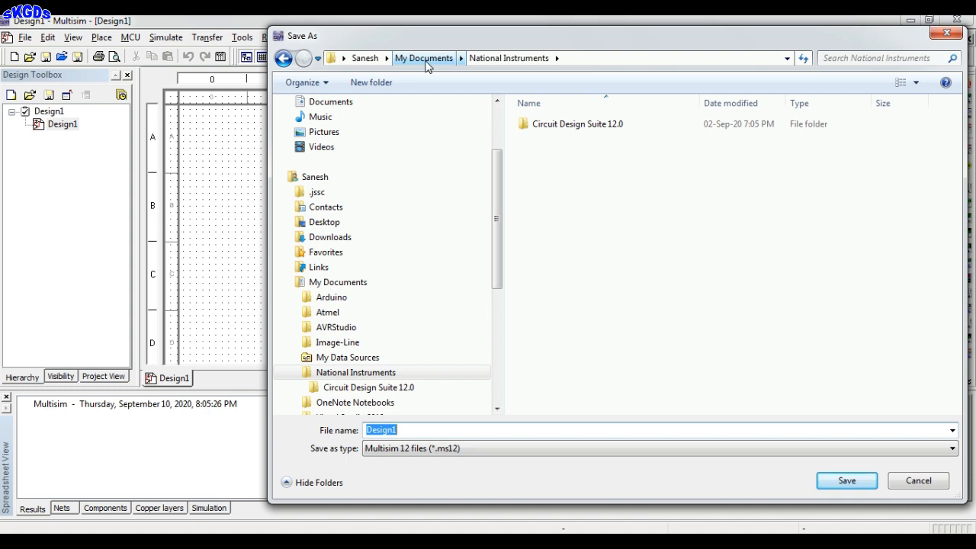
left_click(343, 60)
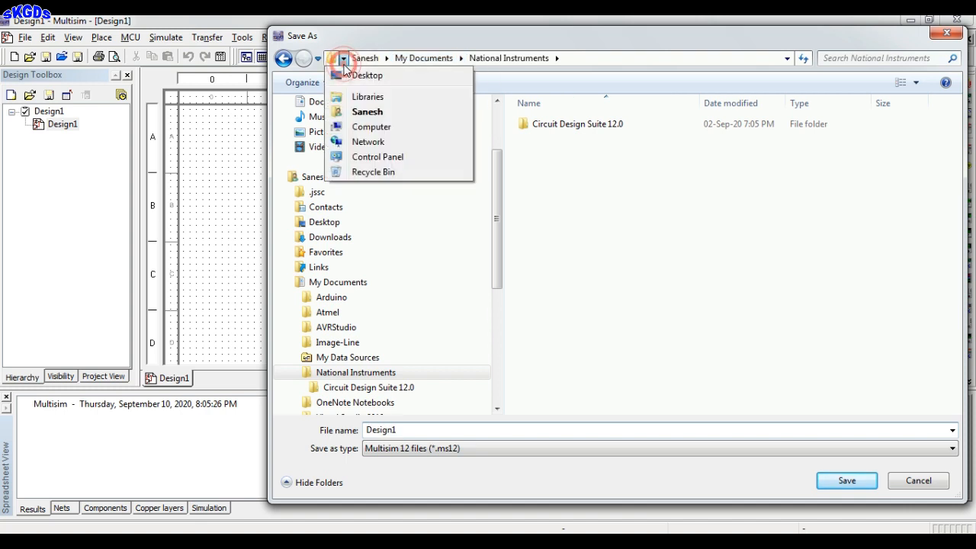
left_click(350, 76)
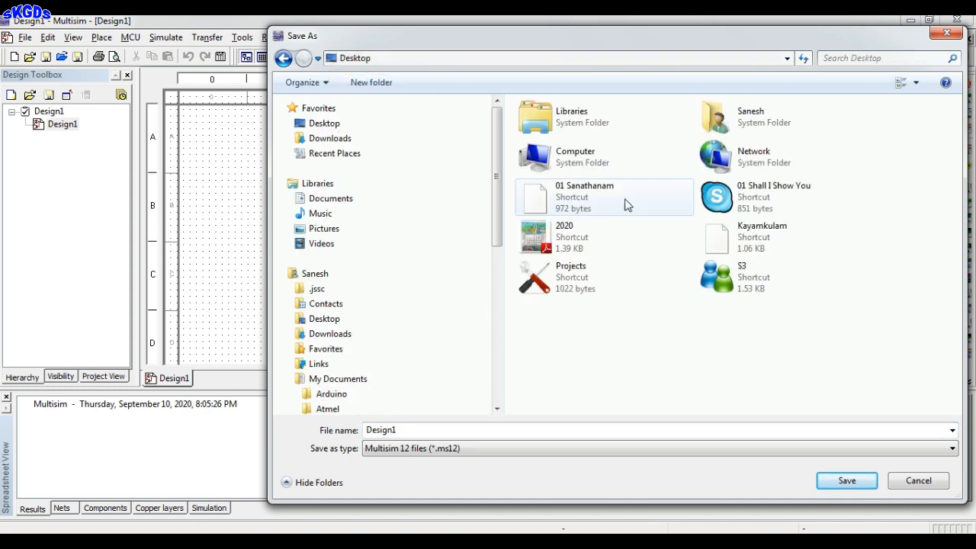
double_click(602, 155)
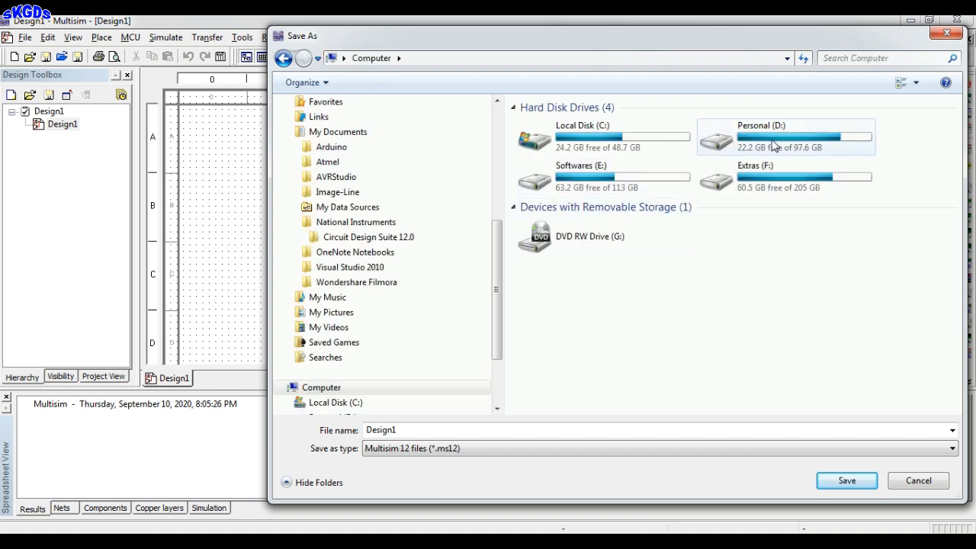
double_click(773, 145)
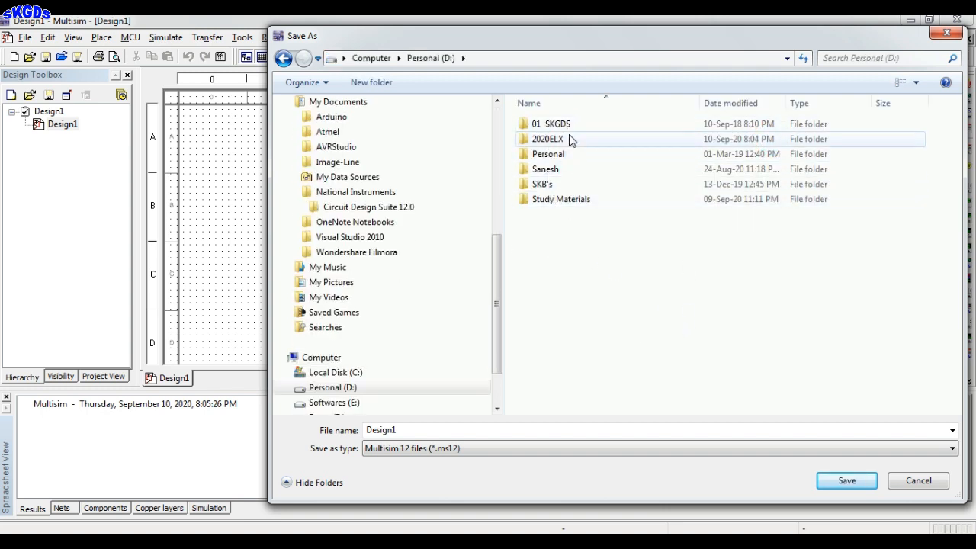
double_click(570, 140)
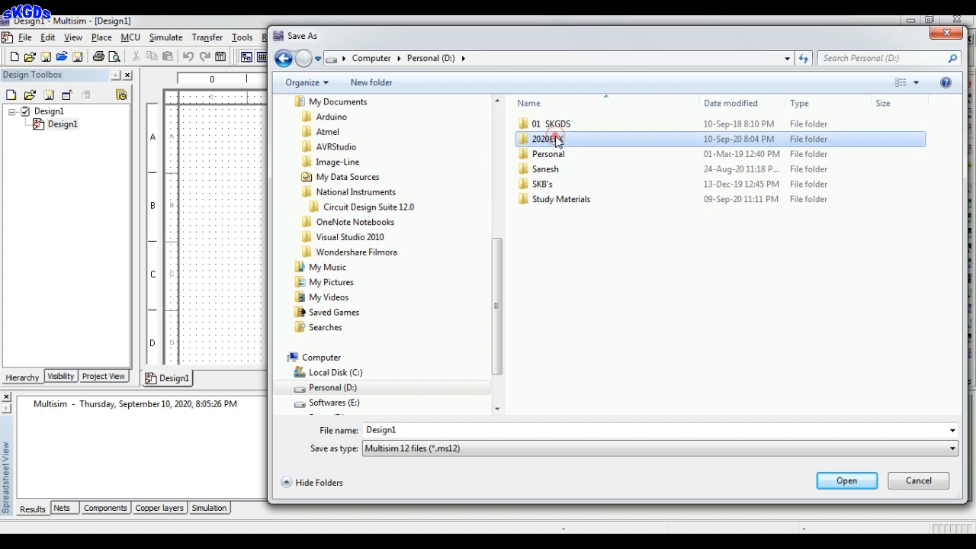
double_click(421, 431)
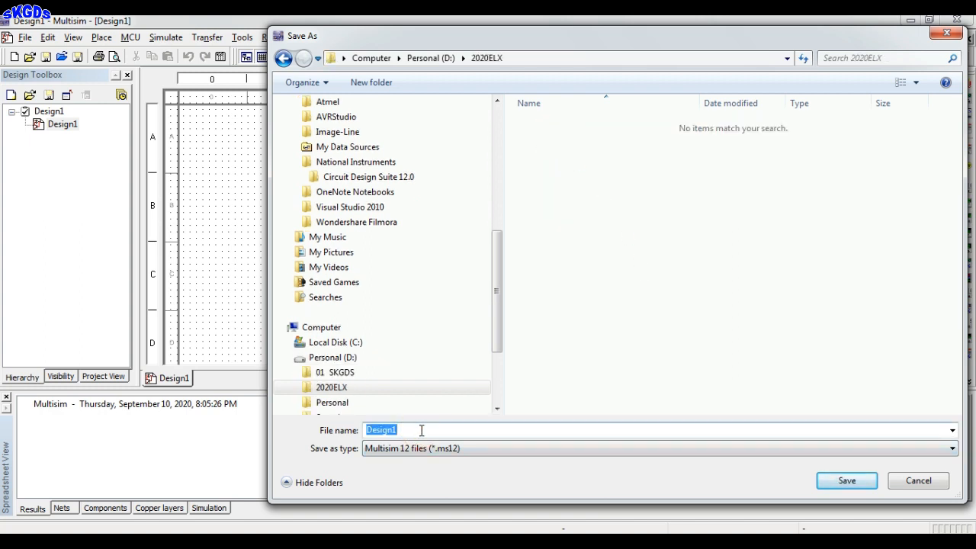
type("01 CTFR")
left_click(846, 480)
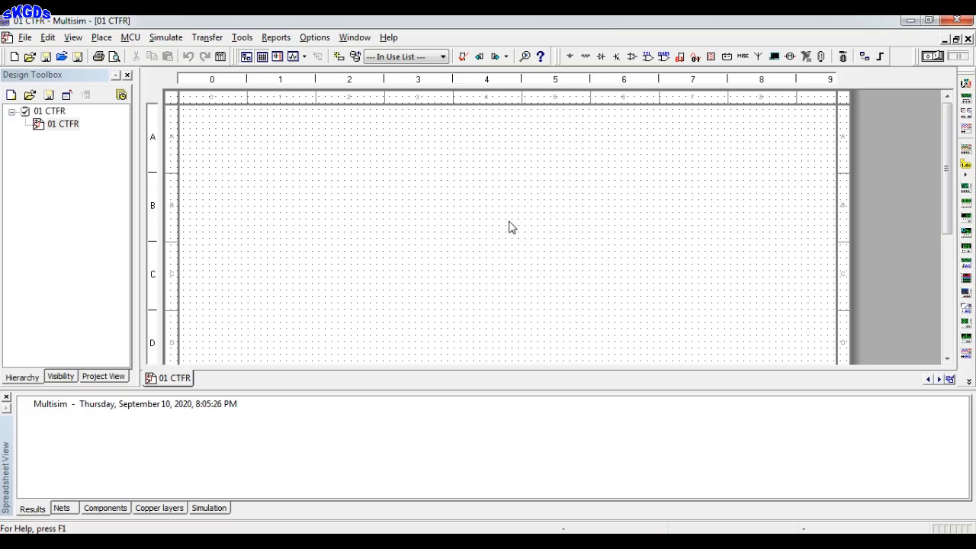
- Place a TS_VIRTUAL transformer from the Basic group's BASIC_VIRTUAL family on the schematic
left_click(101, 37)
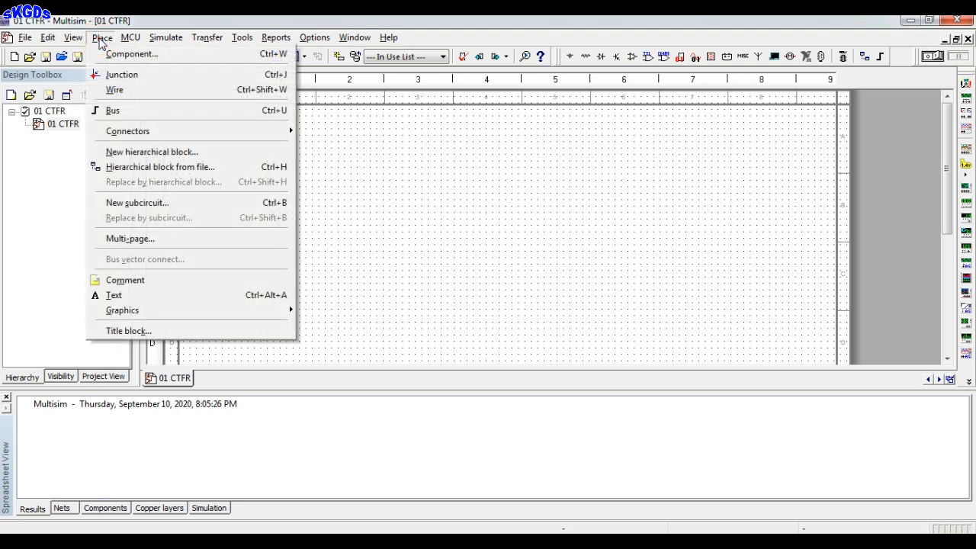
left_click(126, 55)
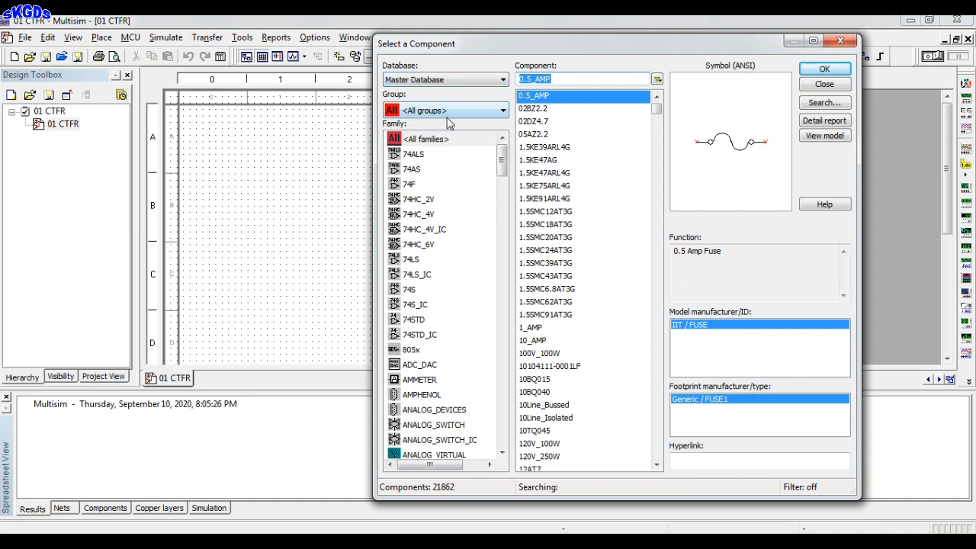
left_click(446, 111)
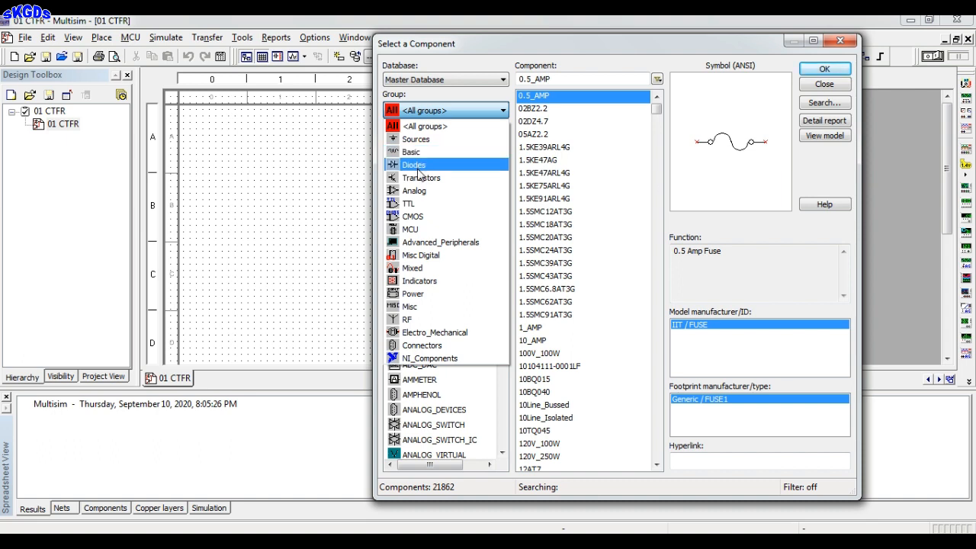
left_click(455, 102)
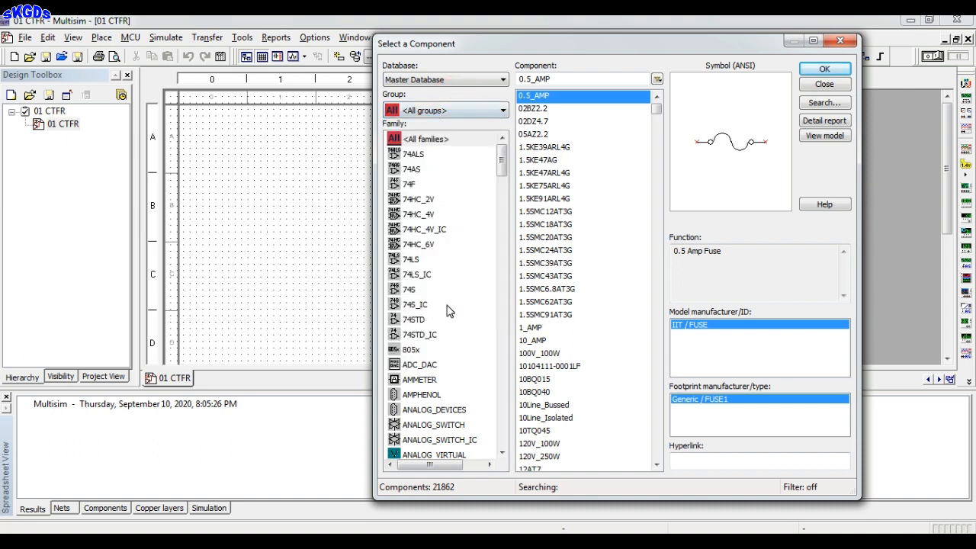
left_click(448, 112)
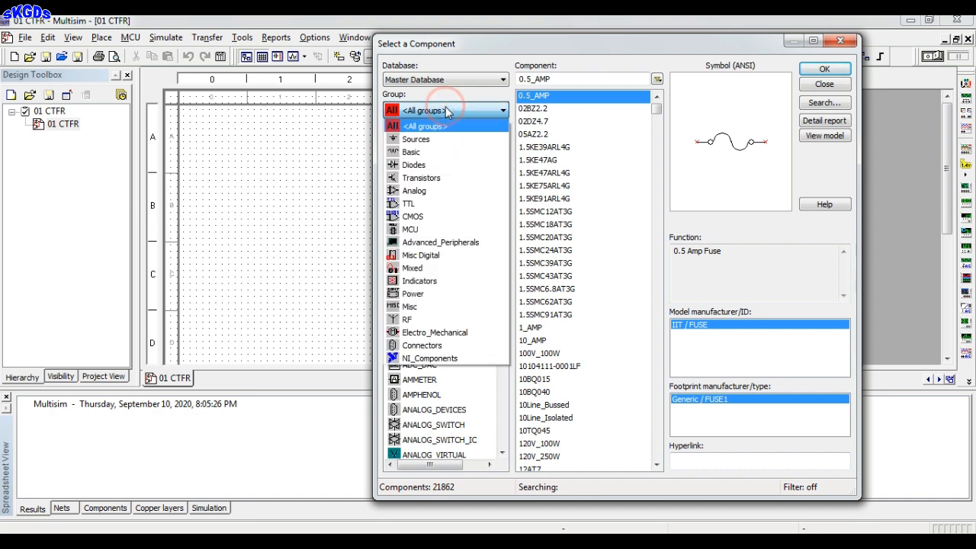
left_click(424, 154)
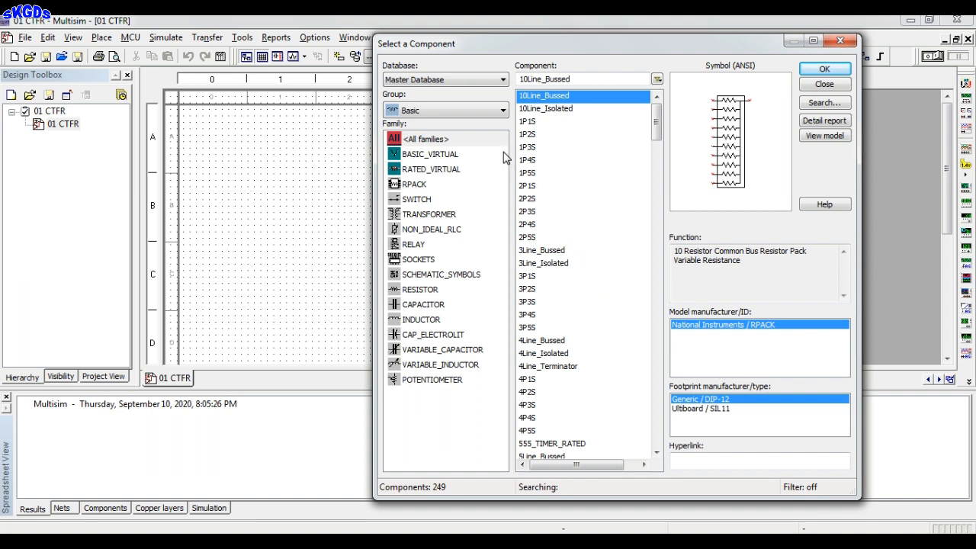
left_click(460, 111)
left_click(431, 150)
left_click(440, 156)
left_click(558, 226)
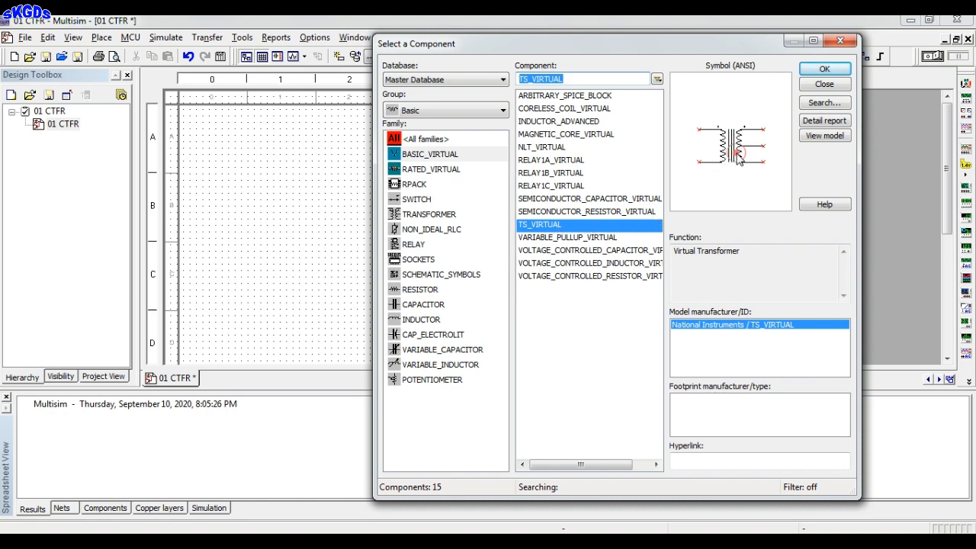
left_click(819, 70)
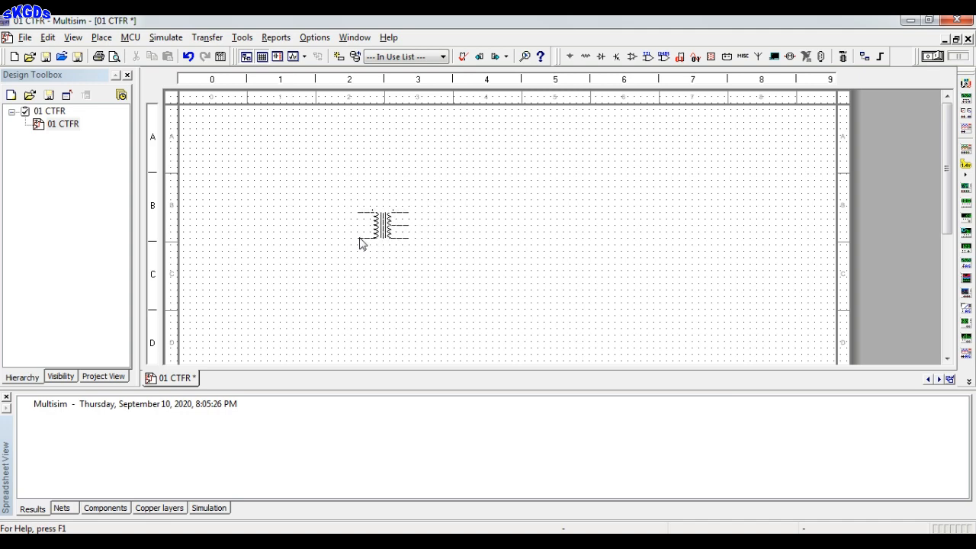
left_click(362, 243)
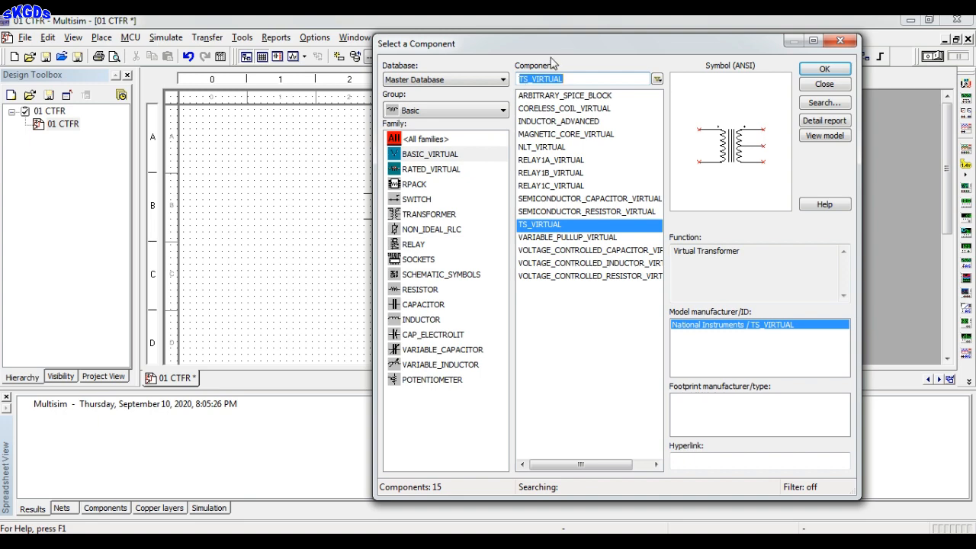
- Find the 1N4007 in the Diodes group and place two of them, one above the other, on the transformer's secondary side
mouse_move(621, 55)
left_mouse_down()
mouse_move(680, 59)
mouse_move(566, 57)
mouse_move(608, 59)
left_mouse_up()
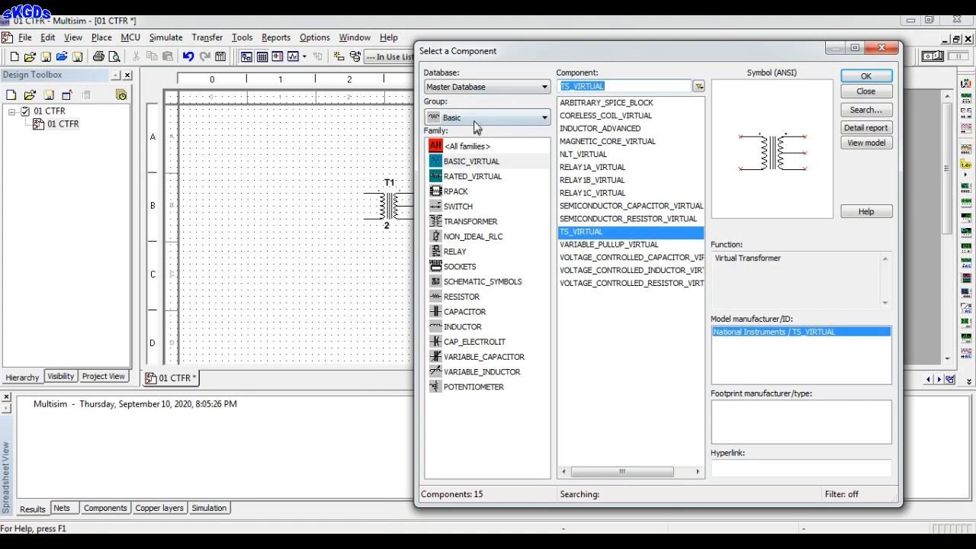
left_click(481, 120)
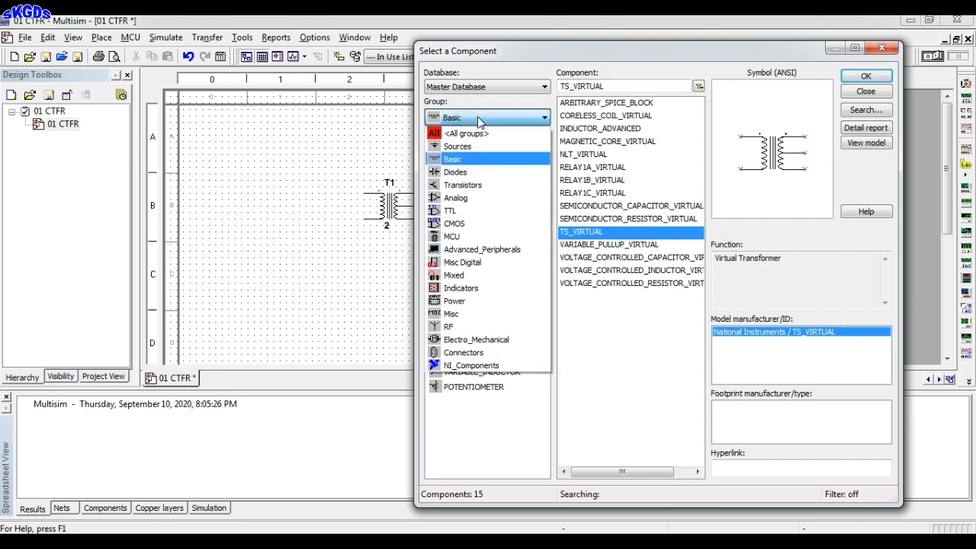
left_click(455, 172)
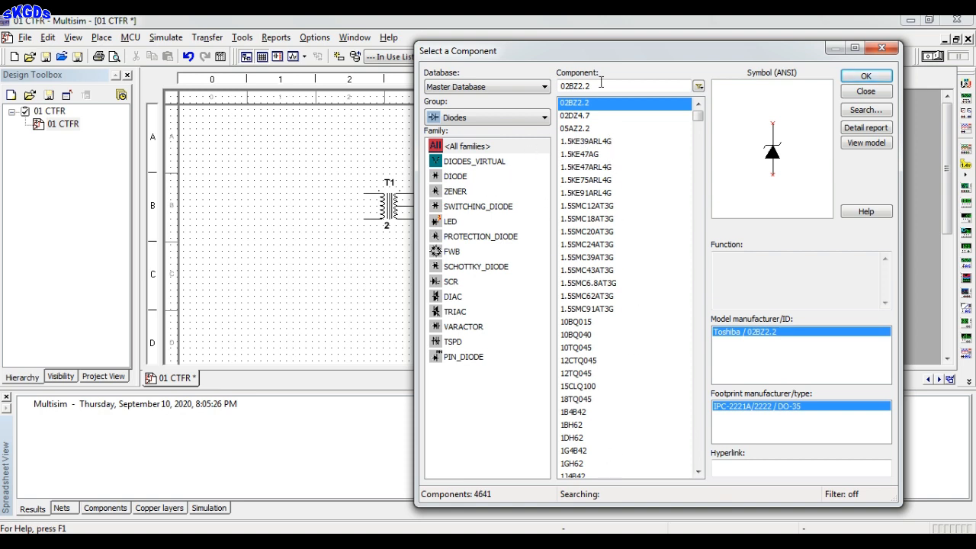
left_click_drag(615, 85, 557, 85)
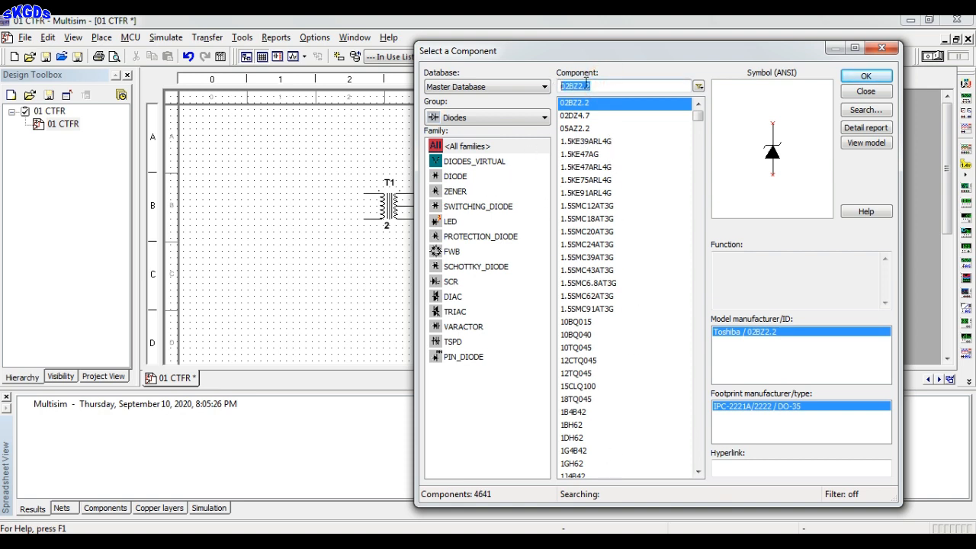
type("1n")
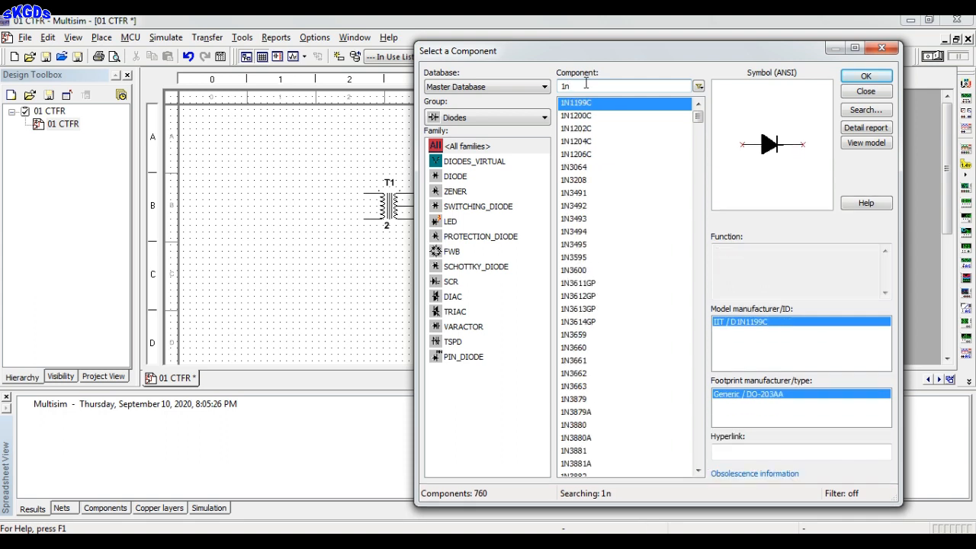
type("4007")
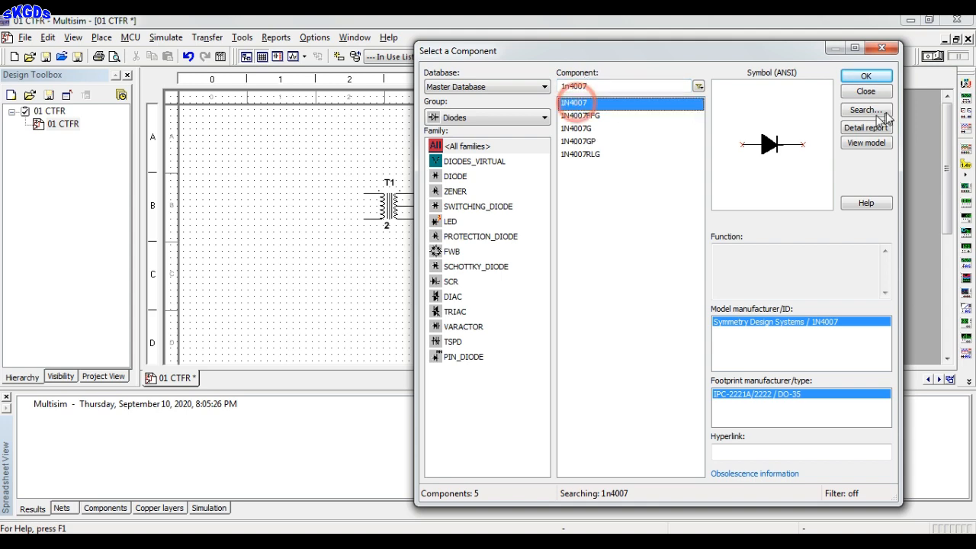
left_click(864, 76)
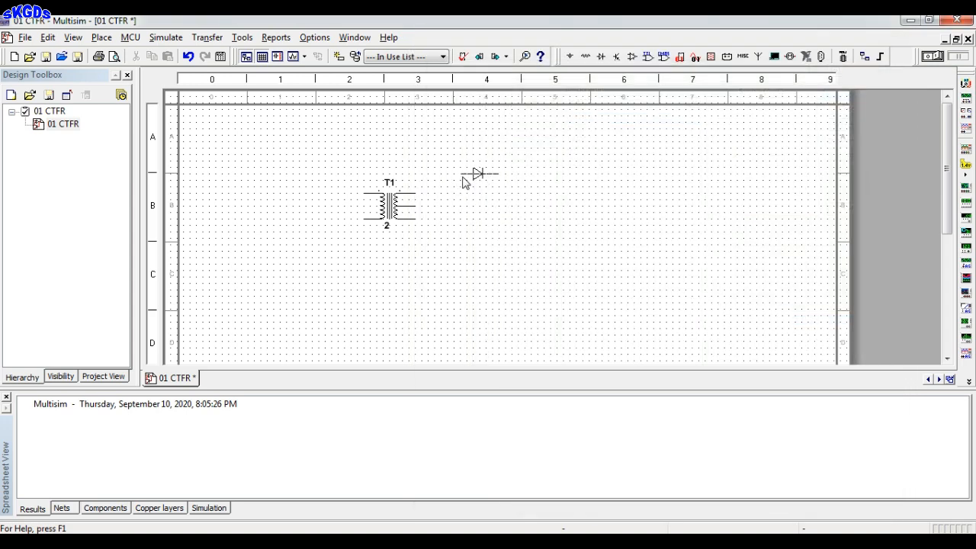
left_click(464, 178)
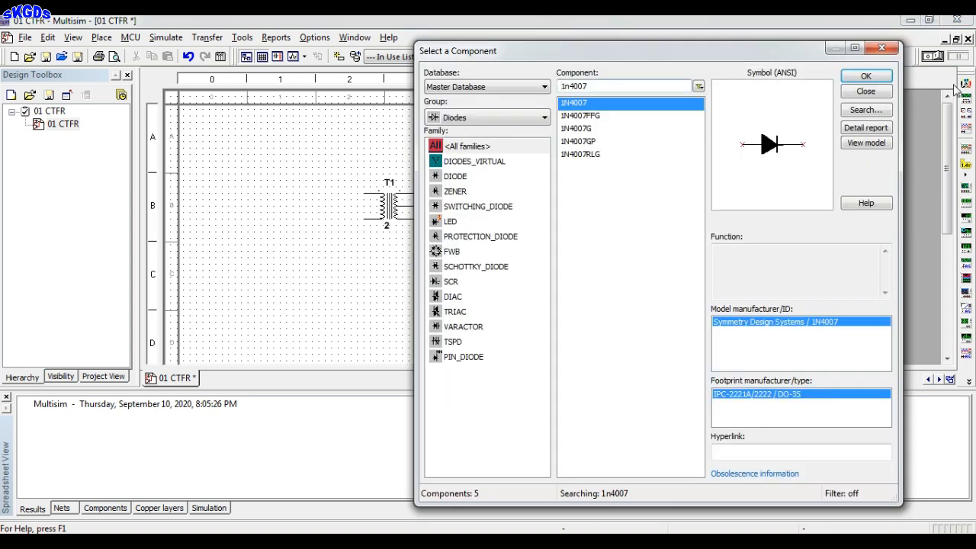
key("Return")
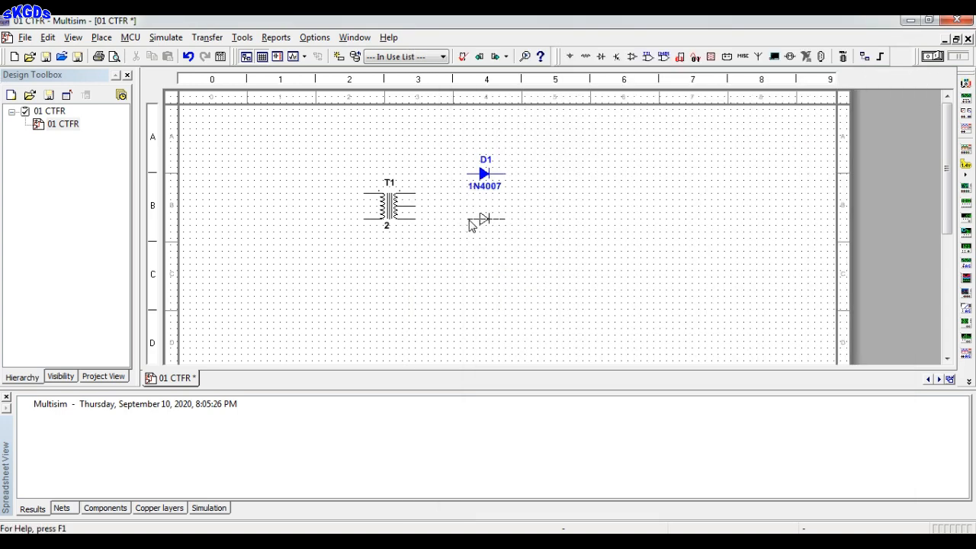
left_click(470, 223)
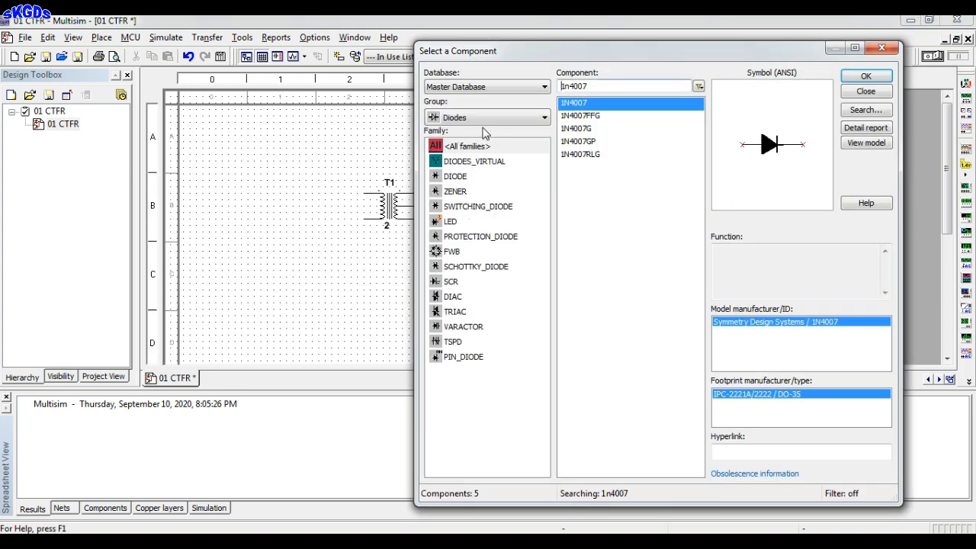
- Place a 1k resistor from the Basic group's RESISTOR family to the right of the two diodes
left_click(488, 118)
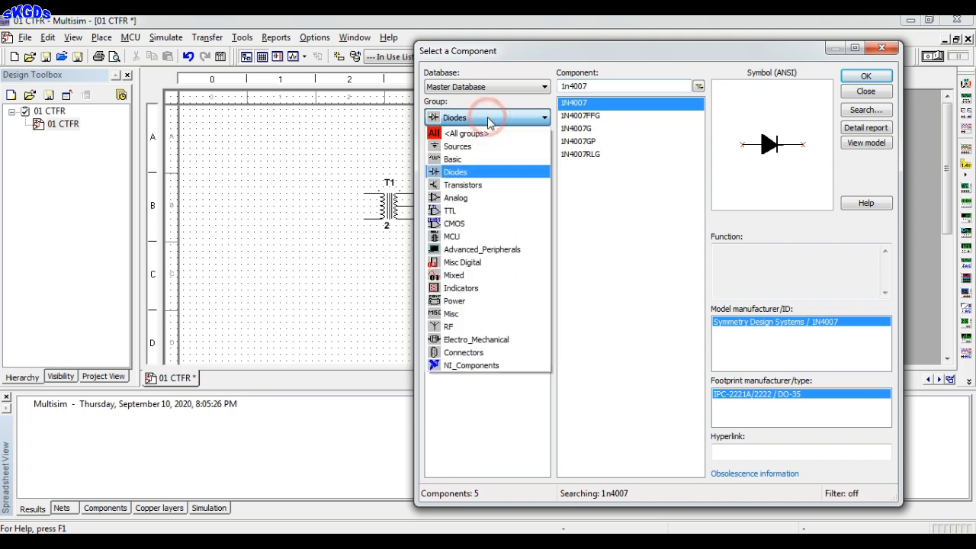
left_click(455, 161)
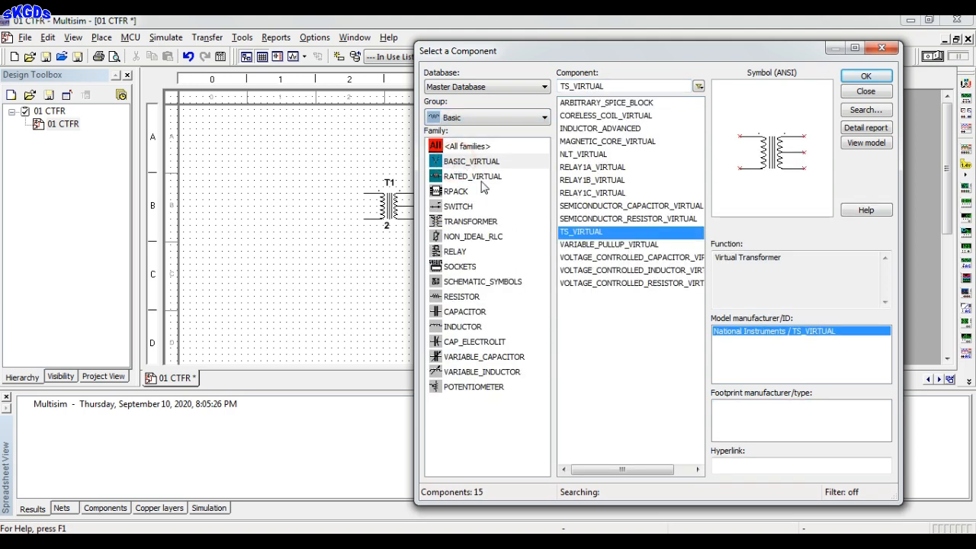
left_click(462, 297)
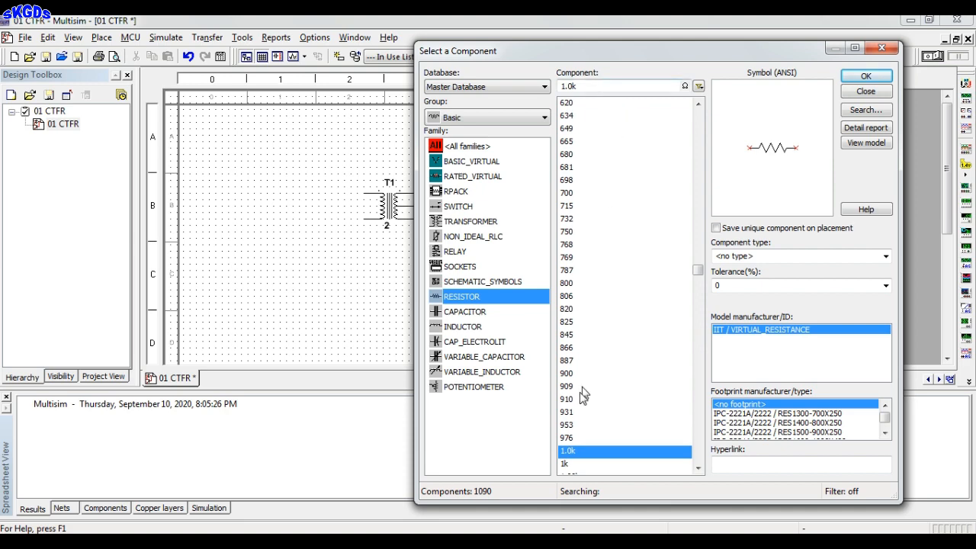
left_click(564, 463)
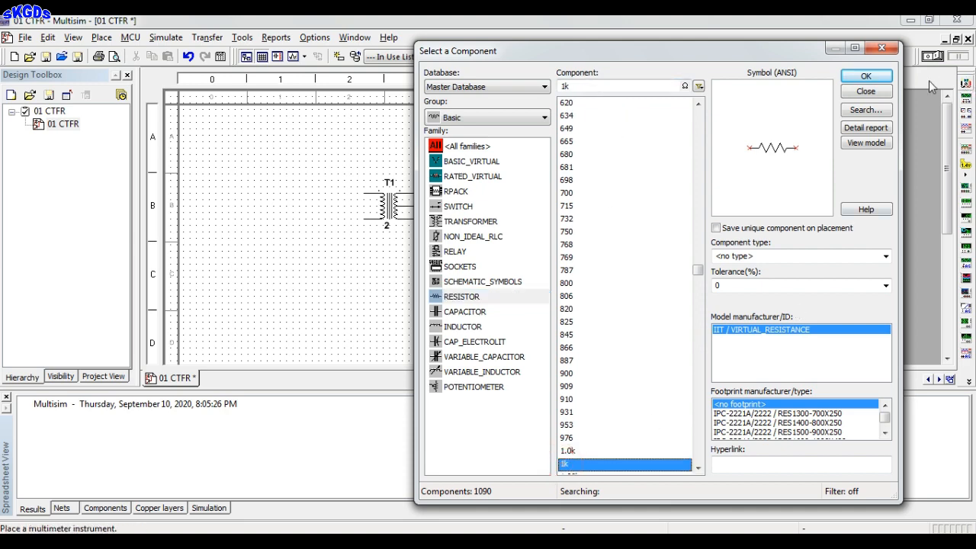
left_click(866, 76)
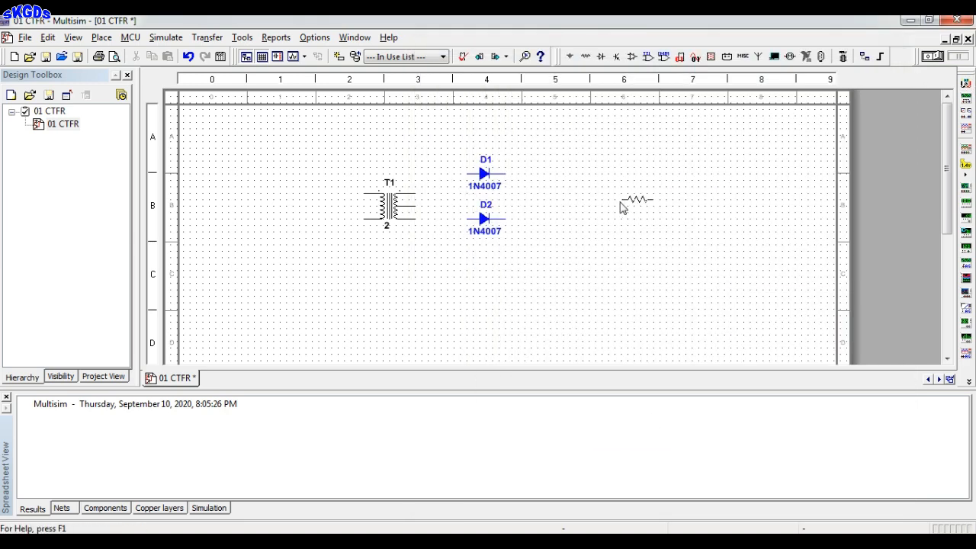
left_click(625, 202)
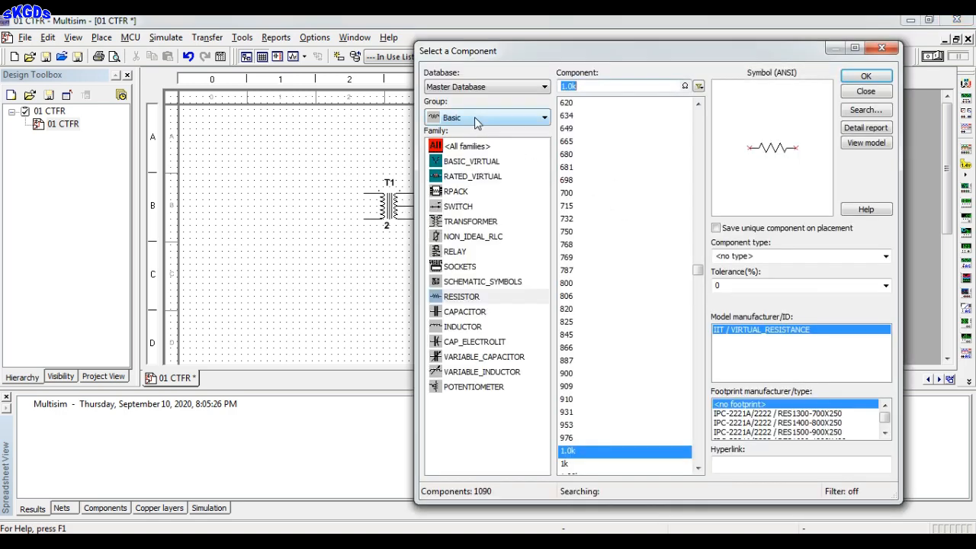
- Place a 100 µF capacitor from the CAP_ELECTROLIT family below the resistor and close the component browser
left_click(457, 311)
left_click(473, 342)
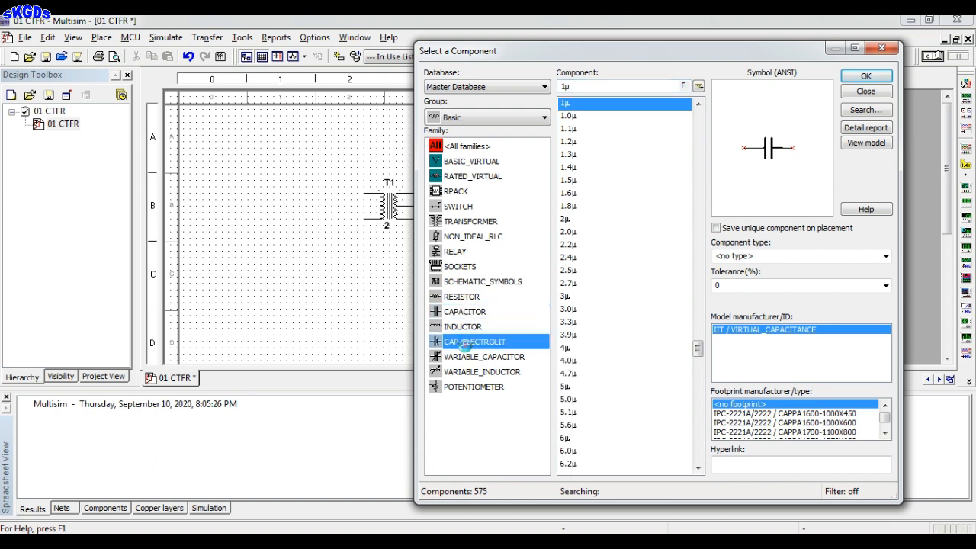
type("100u")
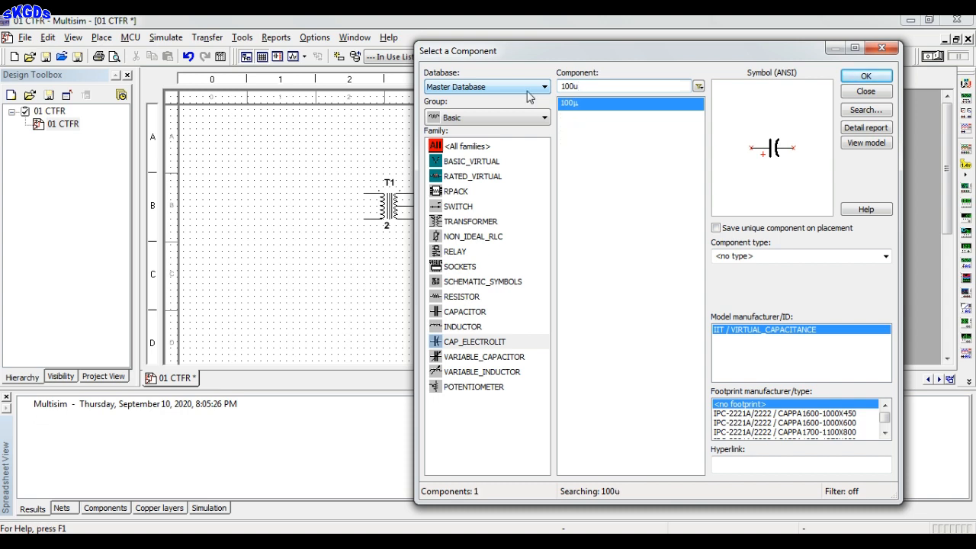
left_click(581, 103)
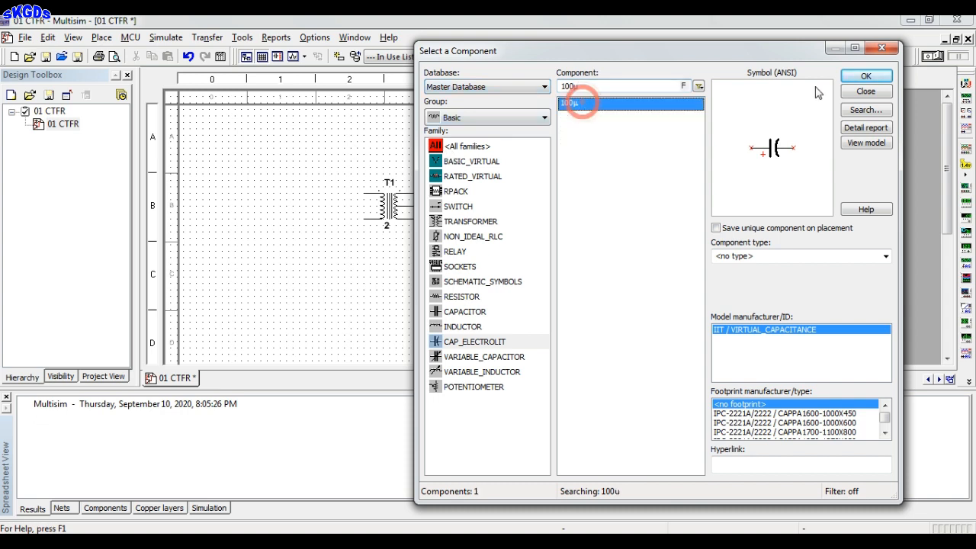
left_click(865, 76)
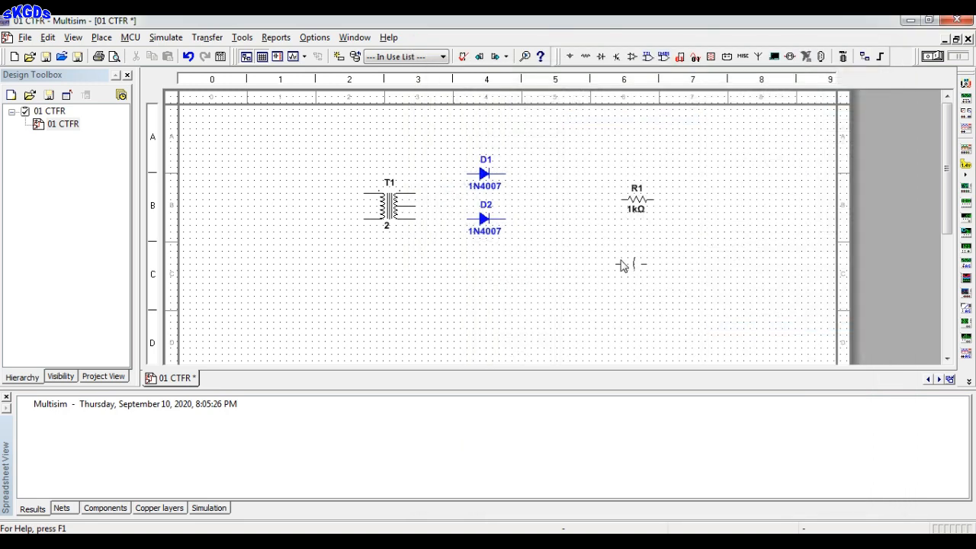
left_click(621, 257)
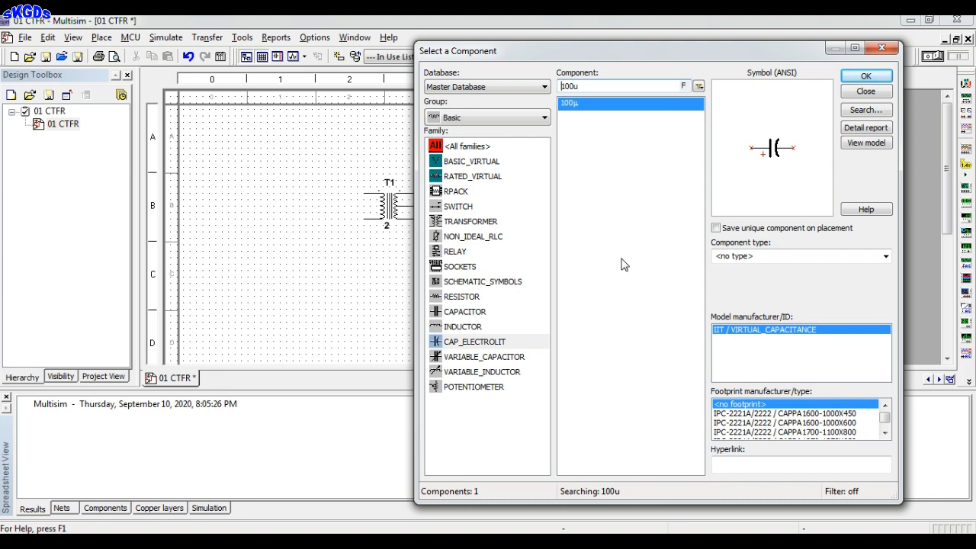
left_click(878, 93)
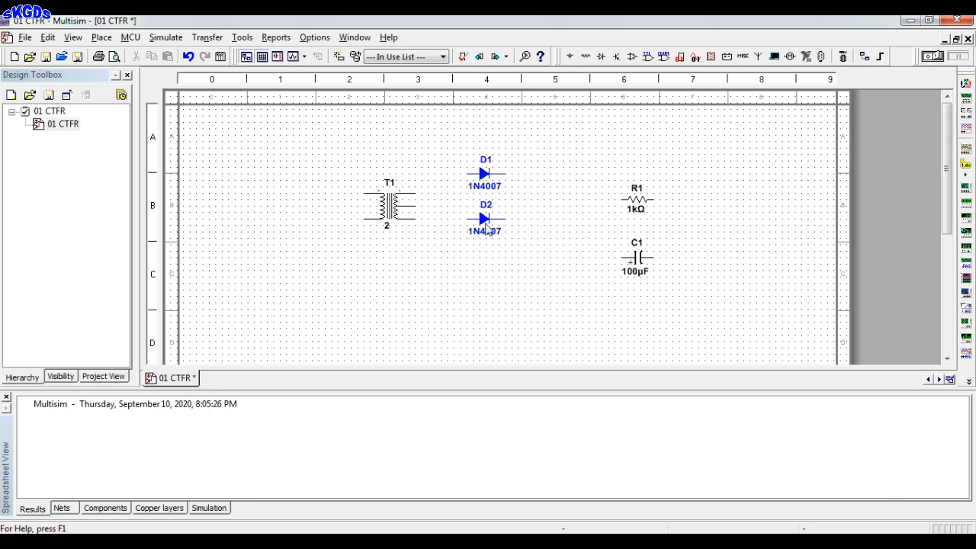
- Move the lower diode D2 slightly further down and rotate capacitor C1 90° clockwise
left_click_drag(486, 224, 489, 242)
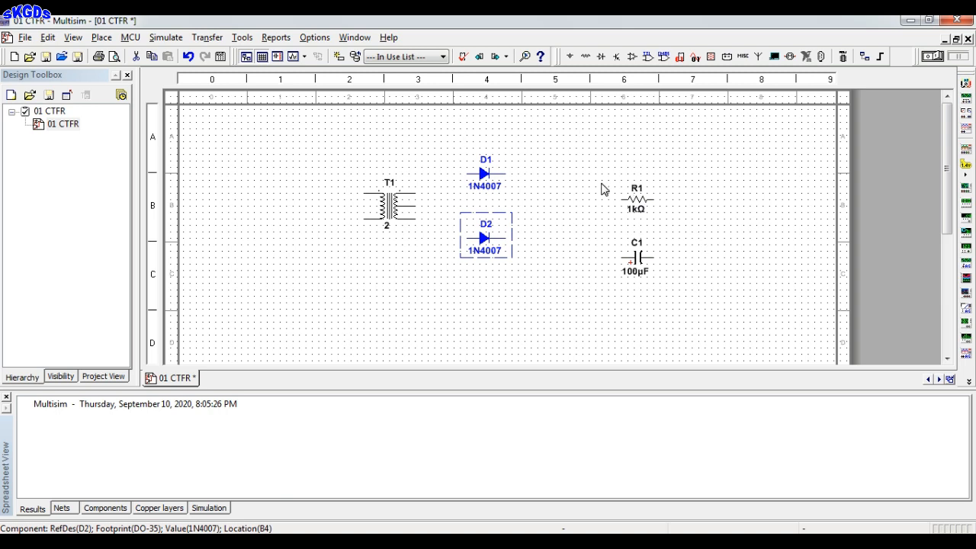
left_click(639, 261)
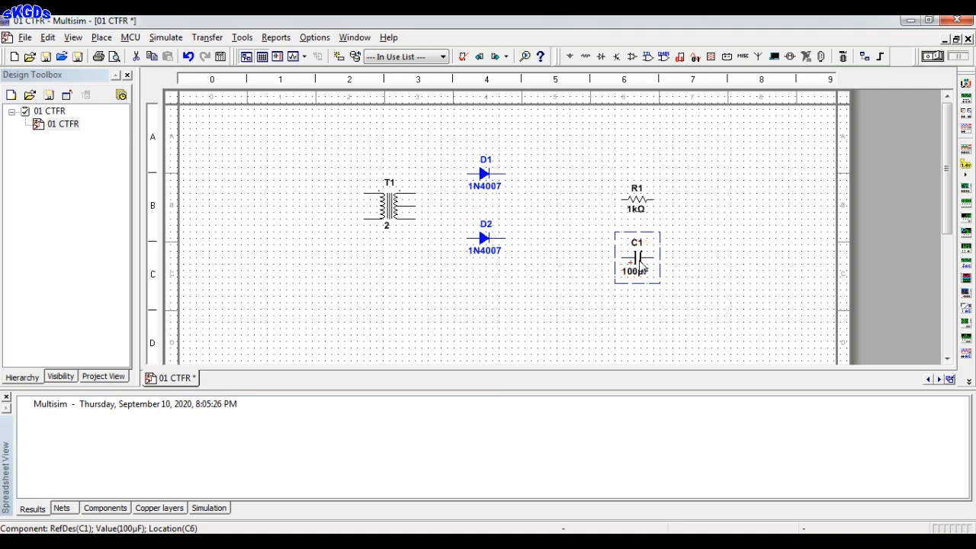
right_click(641, 261)
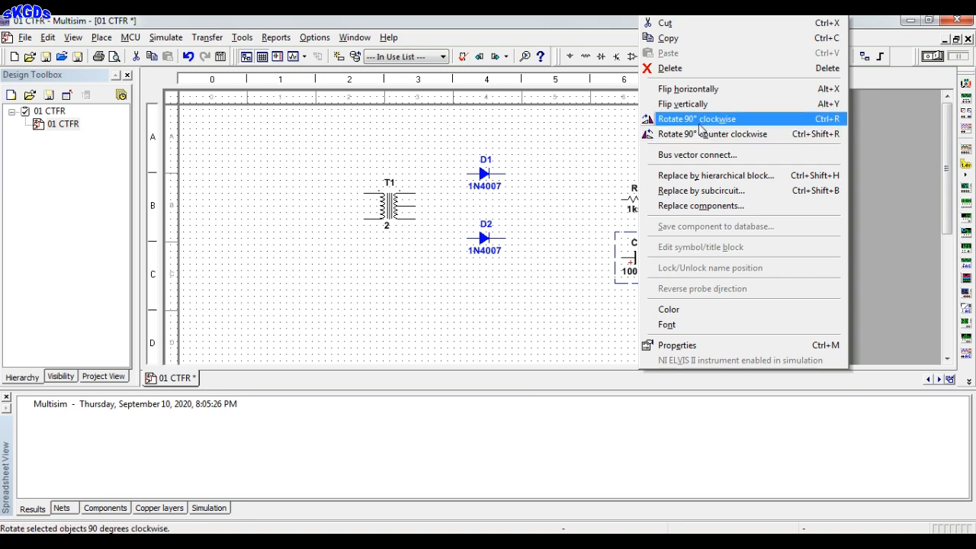
left_click(697, 119)
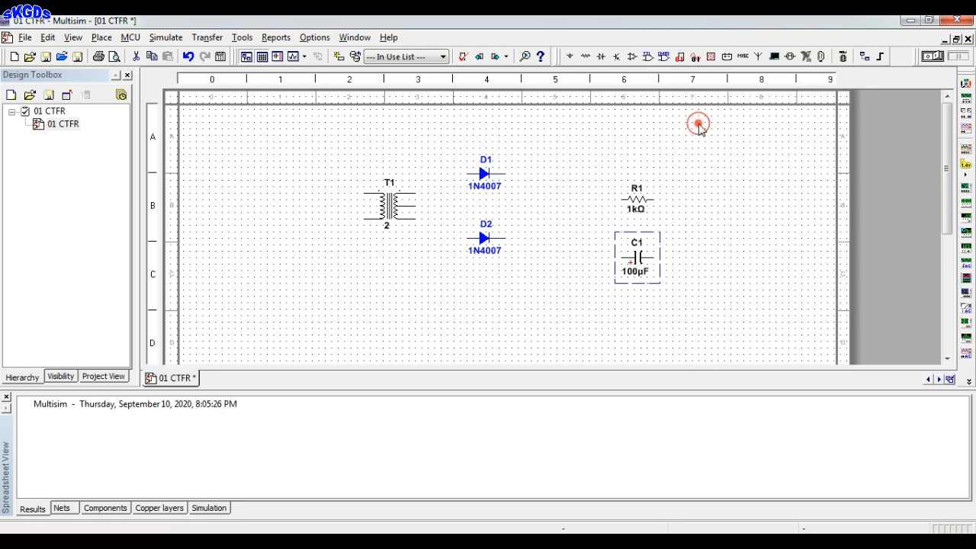
- Rotate resistor R1 90° clockwise so it stands vertically
left_click(639, 198)
right_click(643, 204)
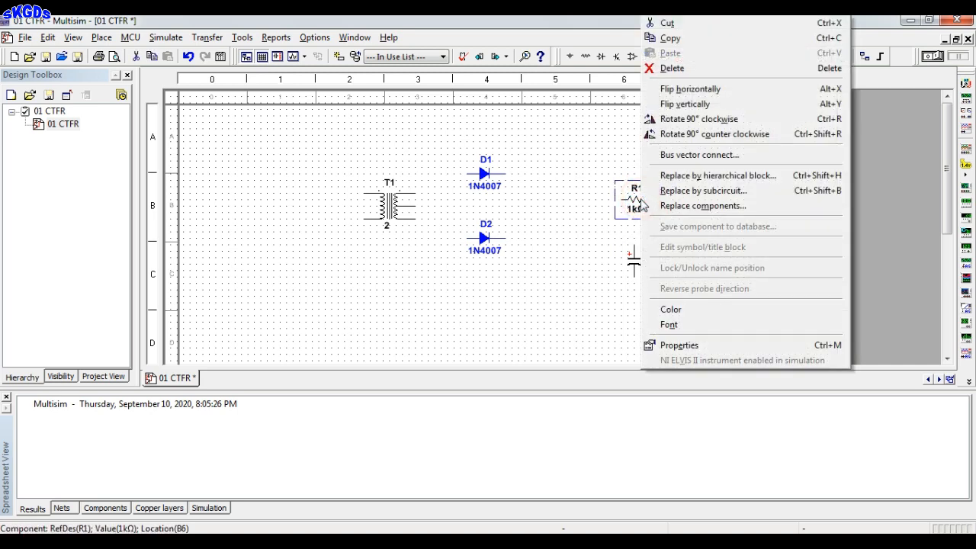
left_click(705, 120)
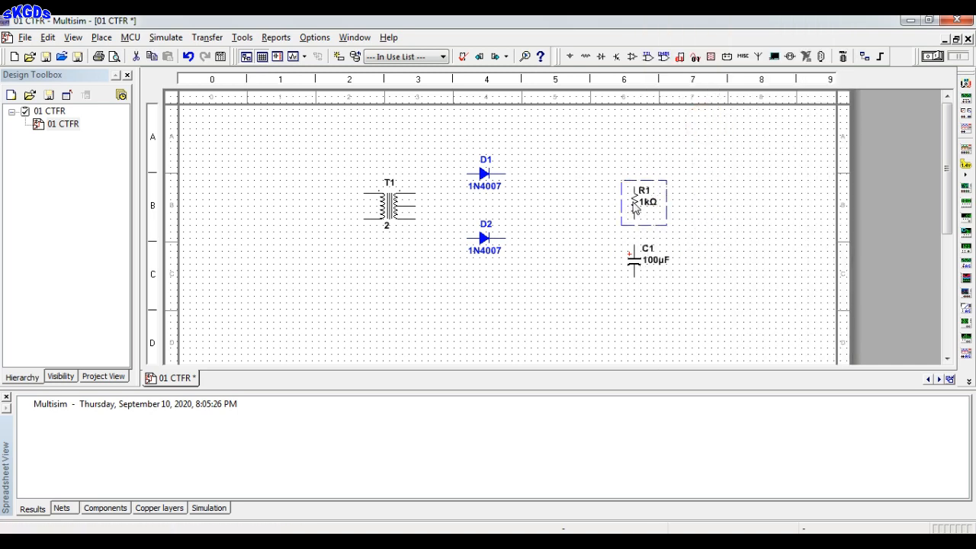
- Move R1 and C1 side by side to the lower right of diode D2, with C1 on the diode side of R1
left_click_drag(643, 202, 708, 261)
left_click(763, 277)
left_click_drag(616, 227, 763, 321)
left_click_drag(656, 257, 580, 261)
left_click(608, 184)
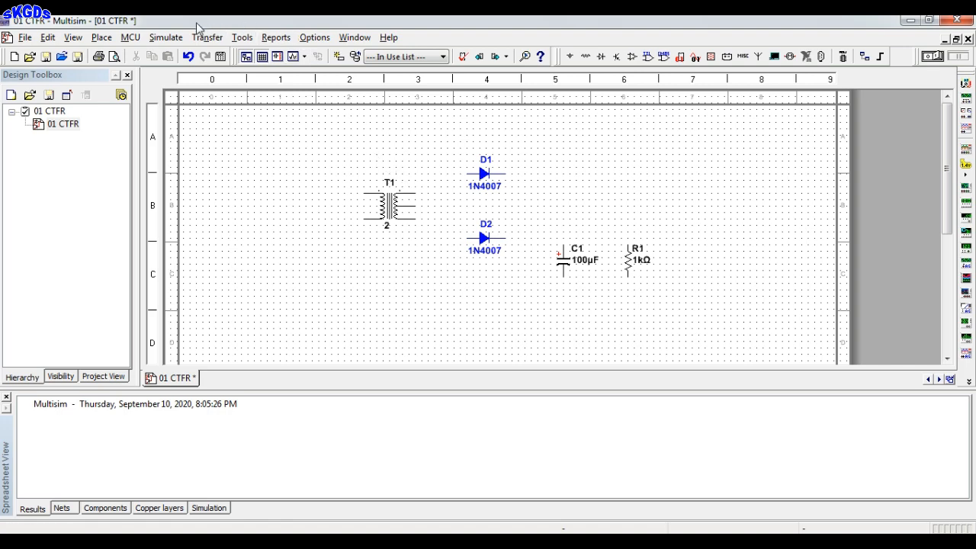
- Wire the transformer's upper secondary terminal to D1's anode and its lower secondary terminal to D2's anode
left_click(74, 38)
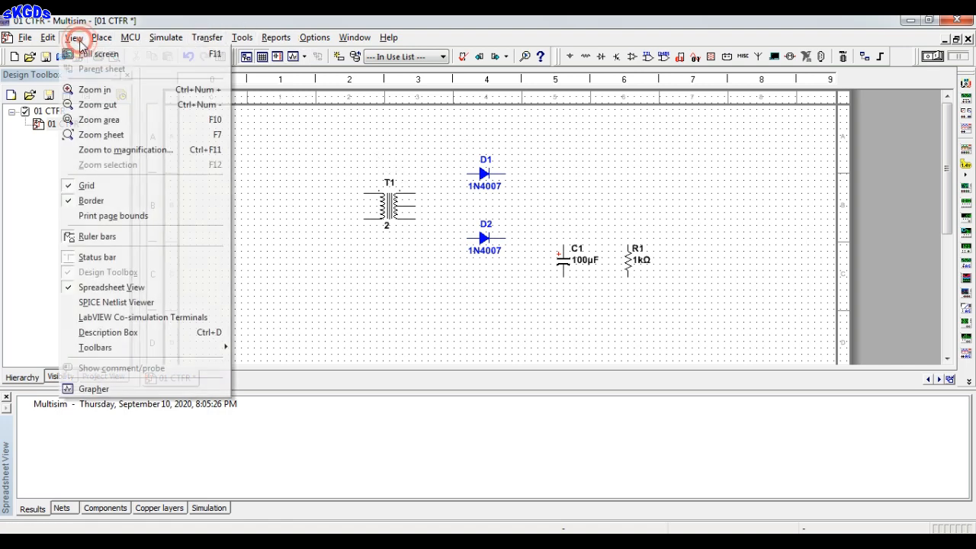
left_click(86, 95)
left_click(381, 184)
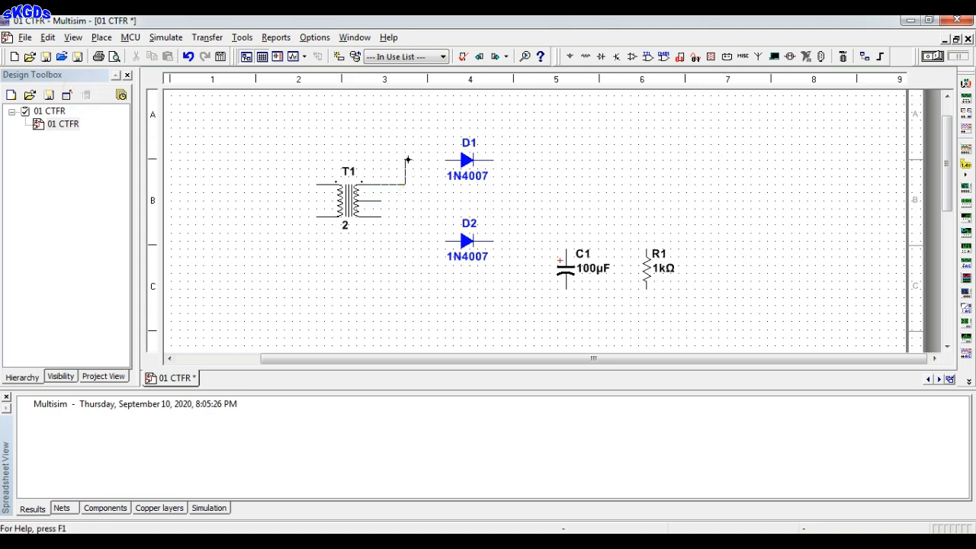
left_click(448, 160)
left_click(381, 218)
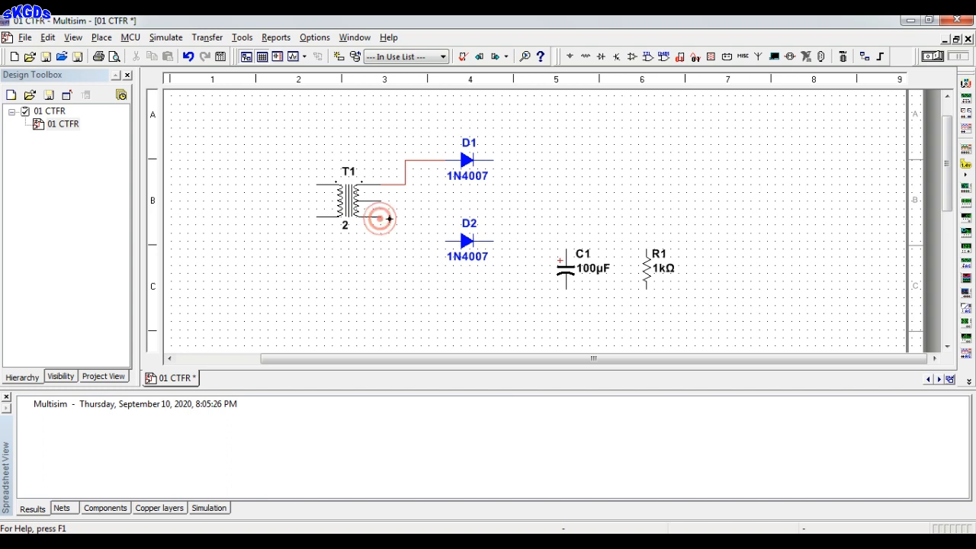
left_click(444, 241)
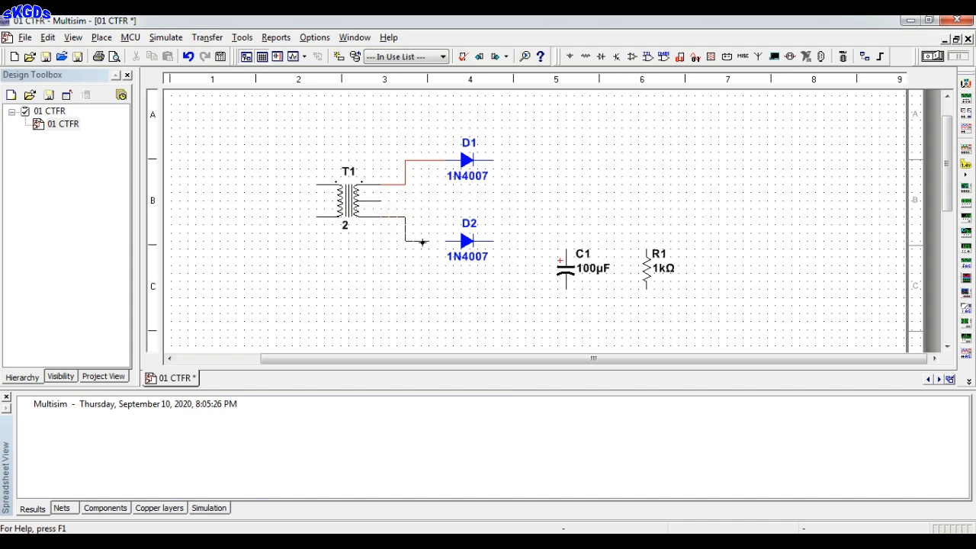
left_click(444, 241)
- Join the cathodes of D1 and D2 with a wire and connect the top of R1 to it
left_click(492, 160)
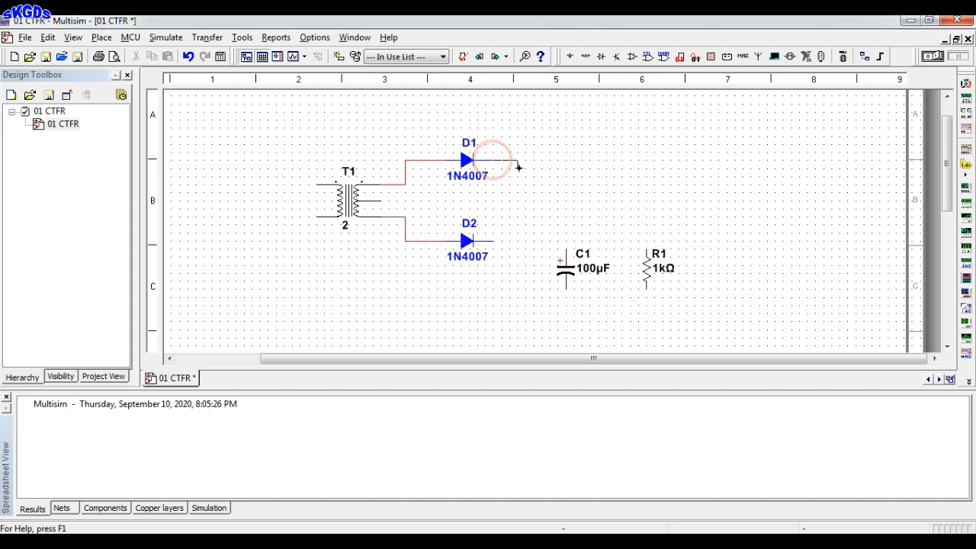
left_click(518, 167)
left_click(495, 241)
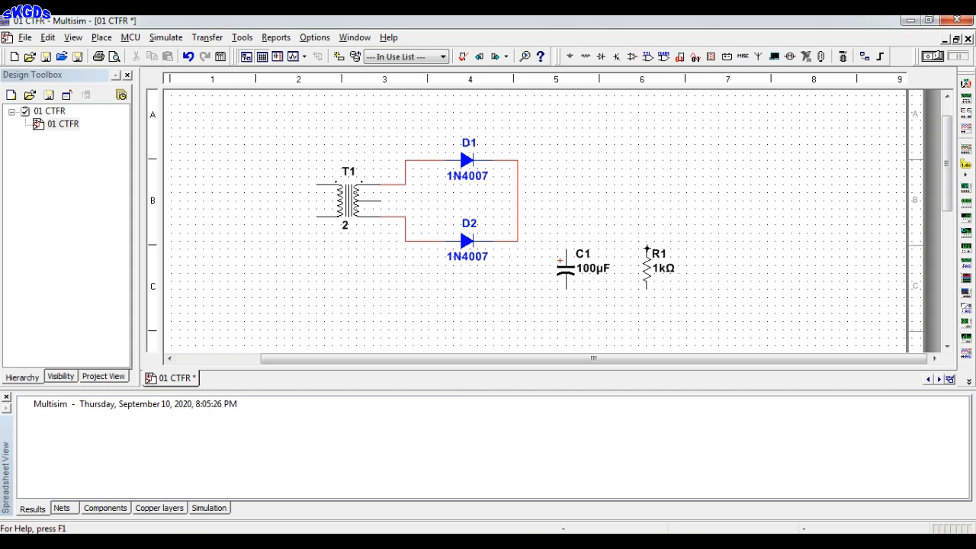
left_click(647, 247)
left_click(518, 194)
- Wire the transformer's secondary centre tap to the bottom of R1, routing the wire below the diodes and C1
left_click(381, 202)
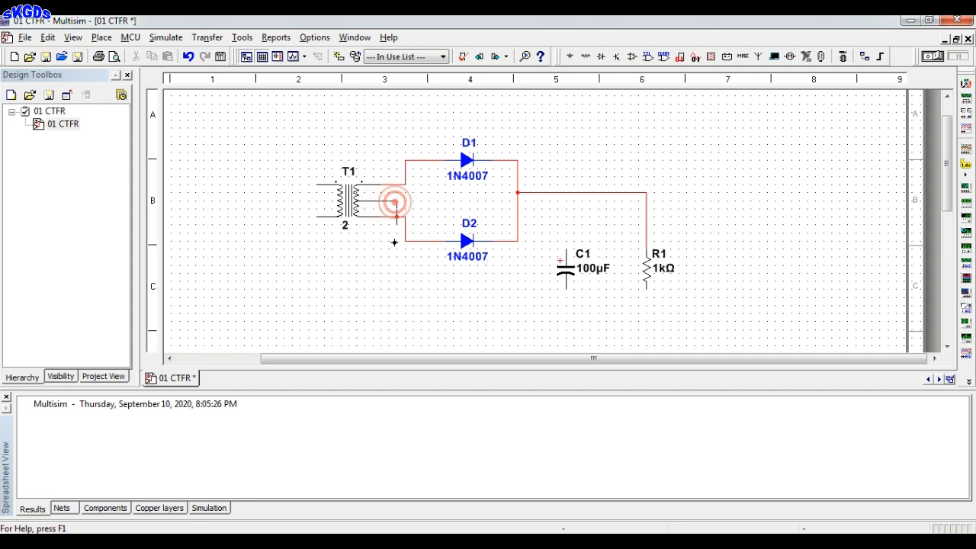
left_click(397, 322)
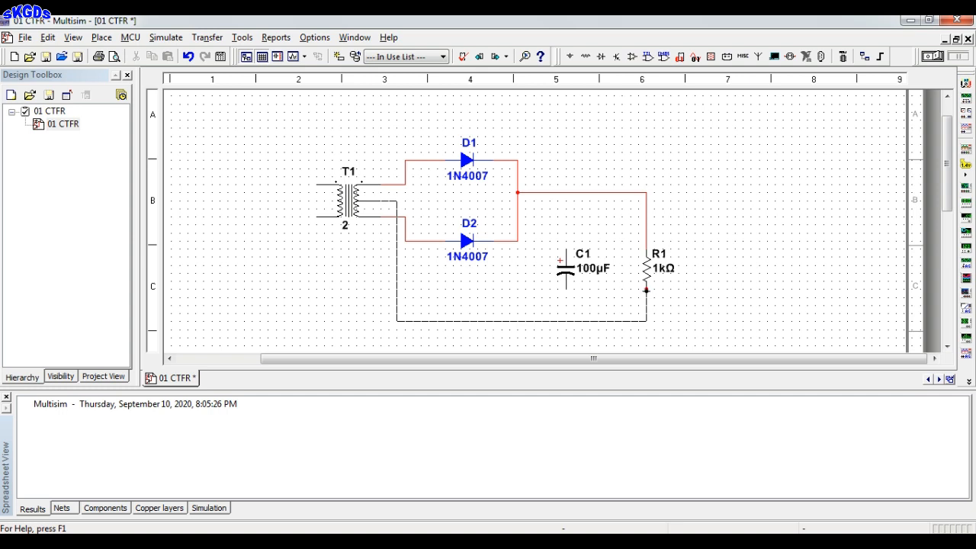
left_click(647, 290)
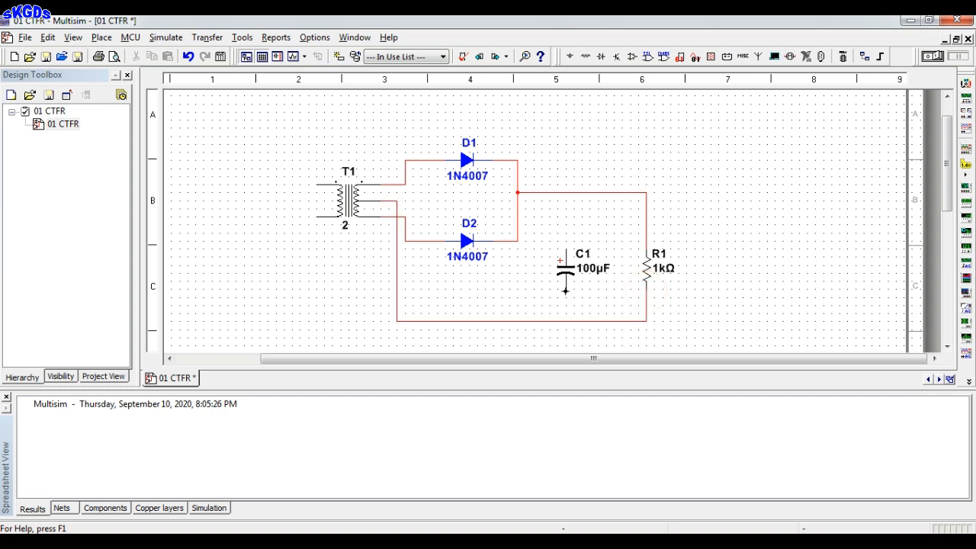
- Connect C1 in parallel with R1, its negative end to the lower wire and its positive end to the upper wire
left_click(565, 291)
left_click(565, 320)
left_click(565, 249)
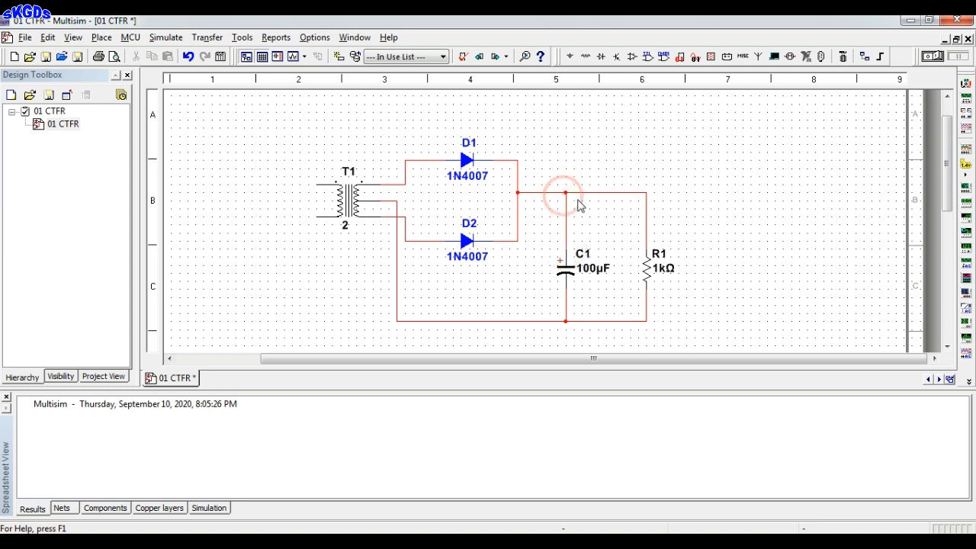
left_click(565, 193)
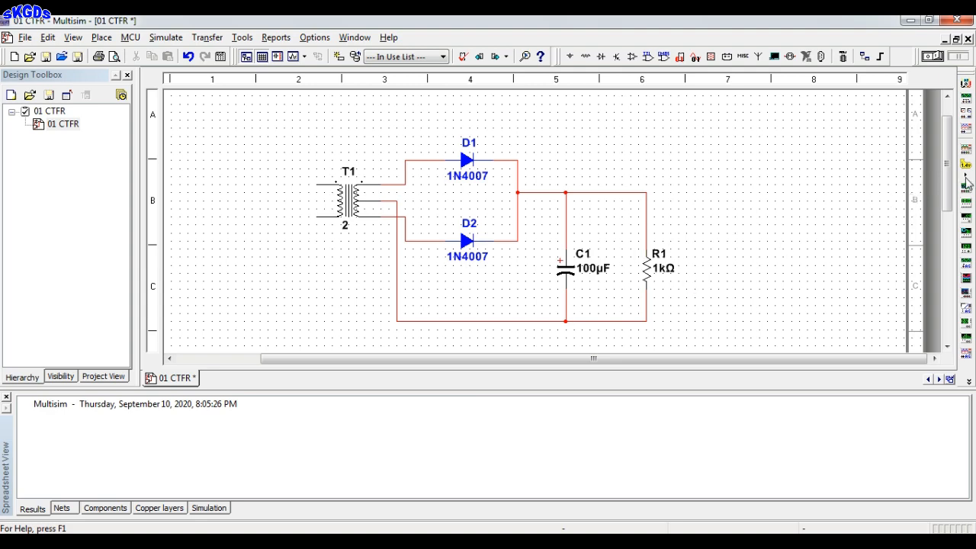
- Place an AC_POWER source from the Sources group's POWER_SOURCES family to the left of transformer T1
left_click_drag(948, 185, 950, 199)
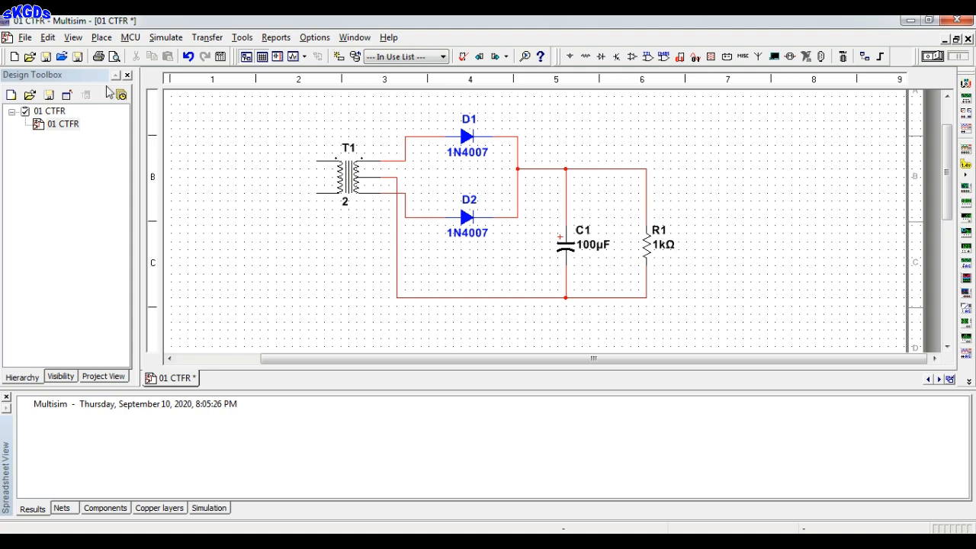
left_click(102, 38)
left_click(121, 55)
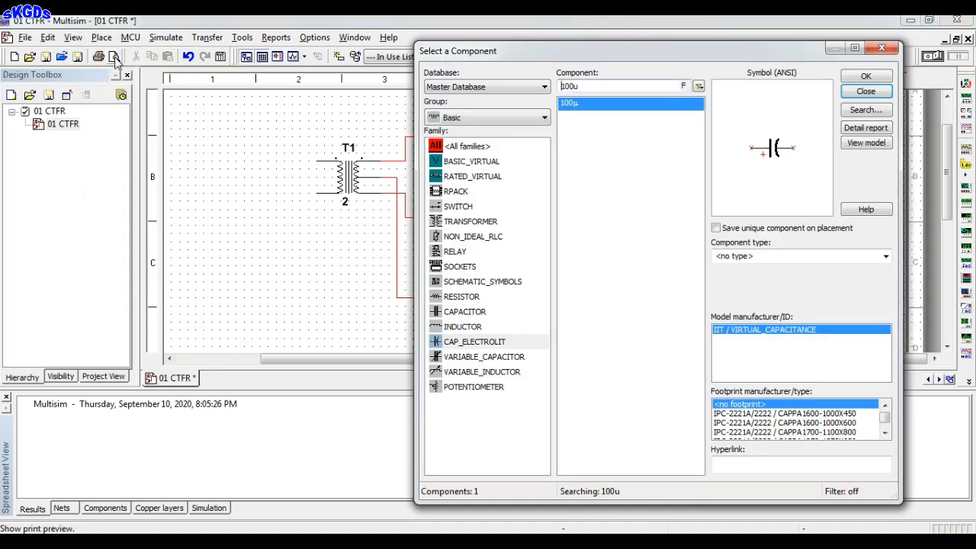
left_click(477, 117)
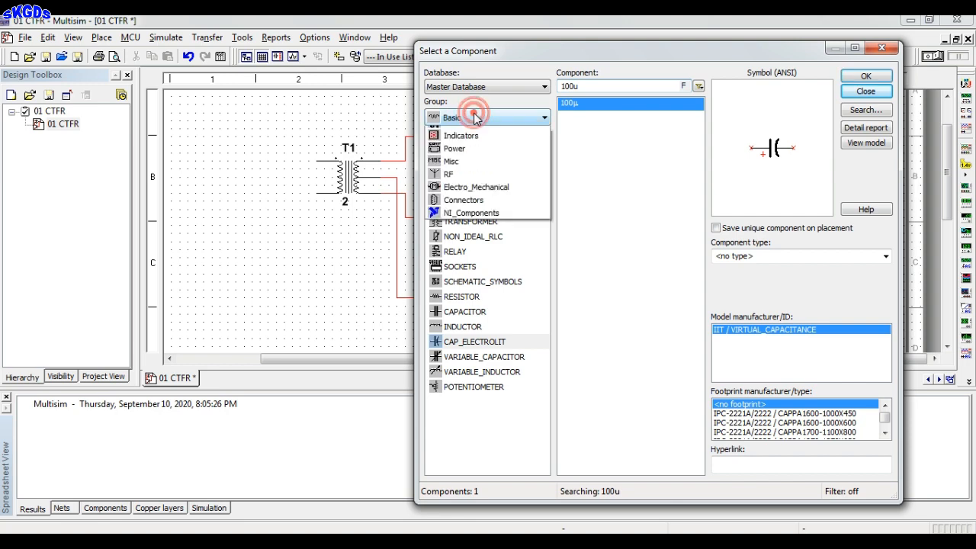
left_click(464, 146)
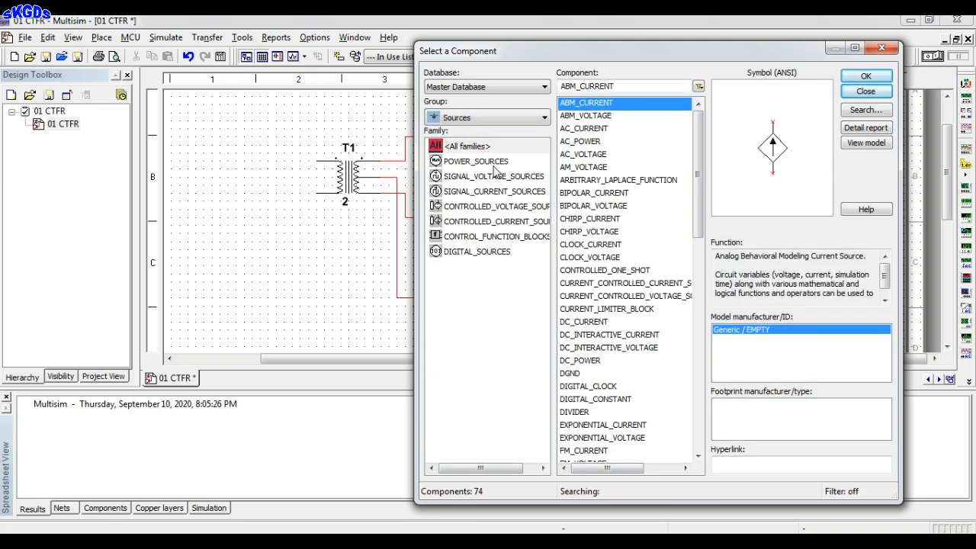
left_click(492, 163)
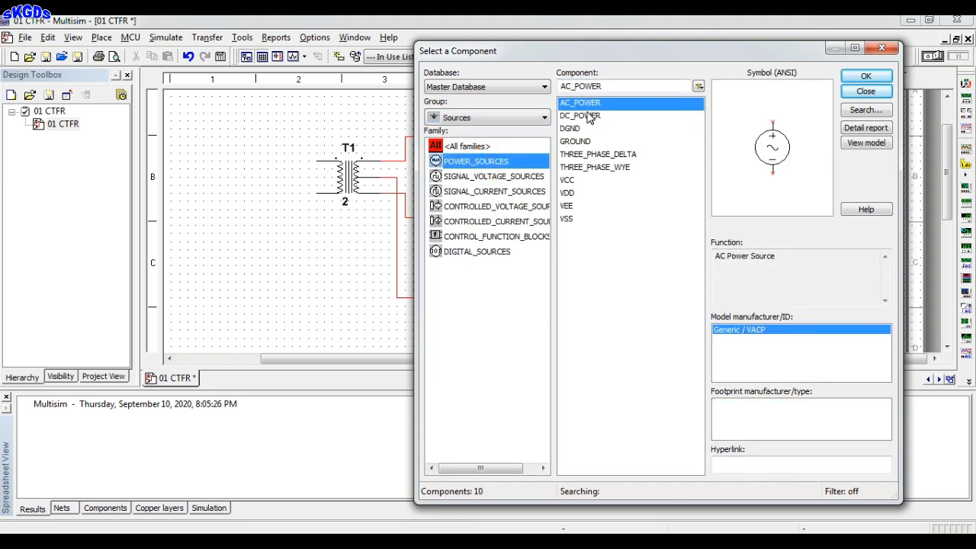
left_click(592, 102)
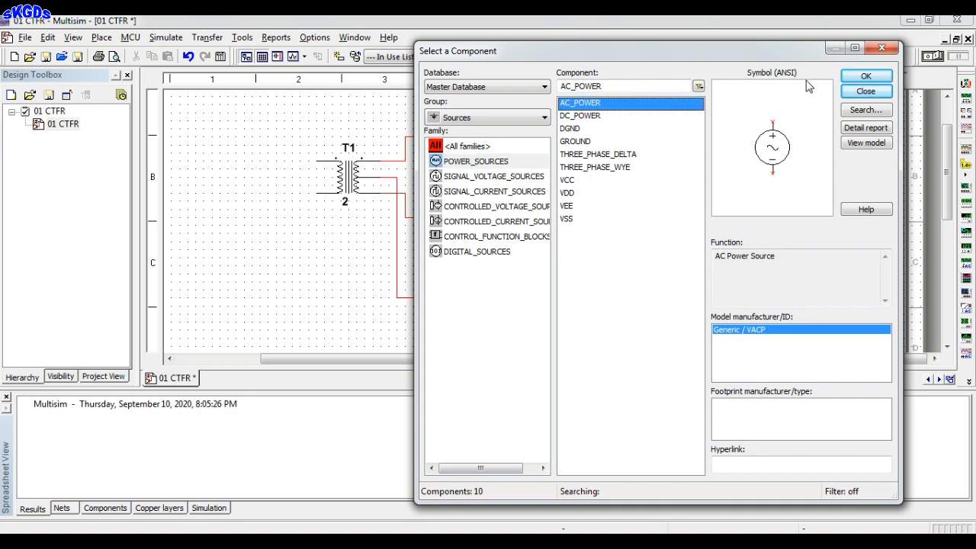
left_click(867, 76)
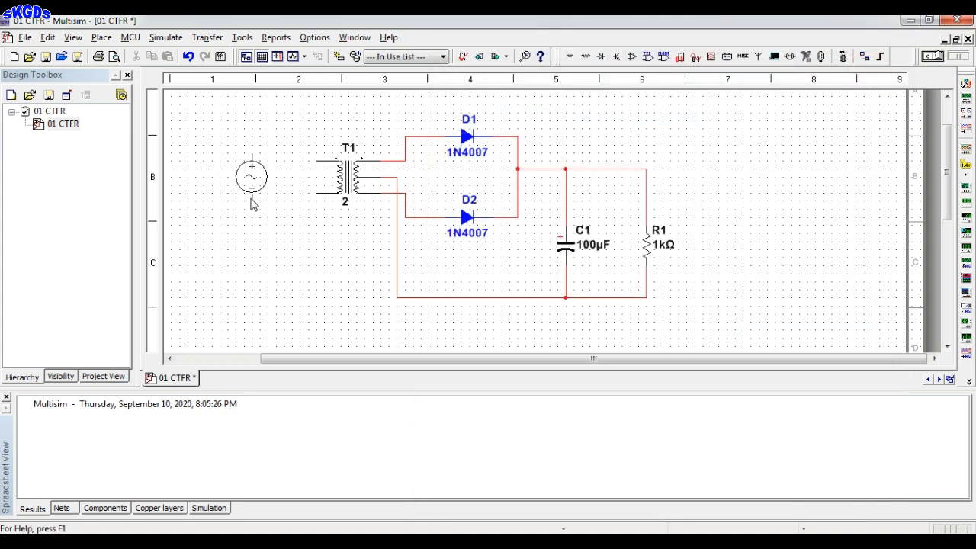
left_click(250, 197)
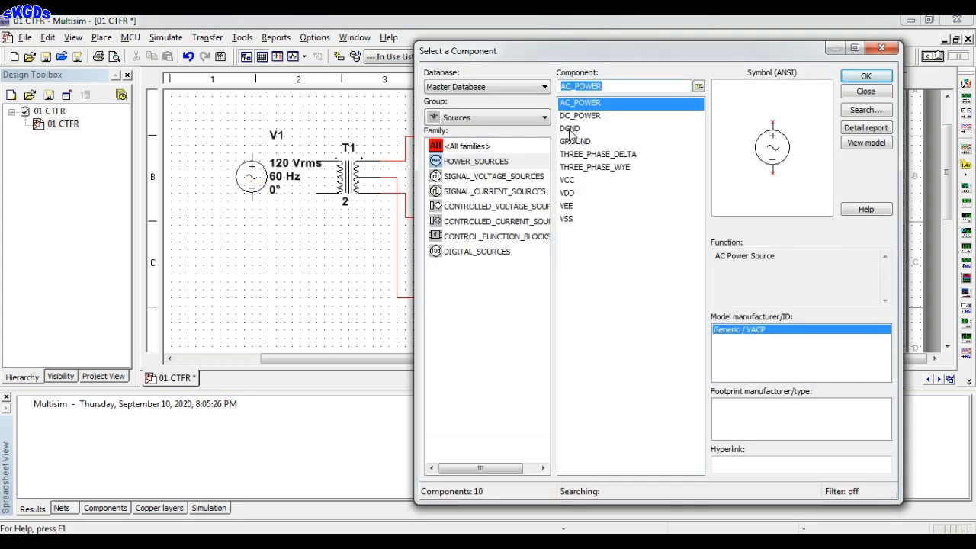
- Place a GROUND below C1, close the component browser, and wire the ground to the lower junction of C1
left_click(577, 142)
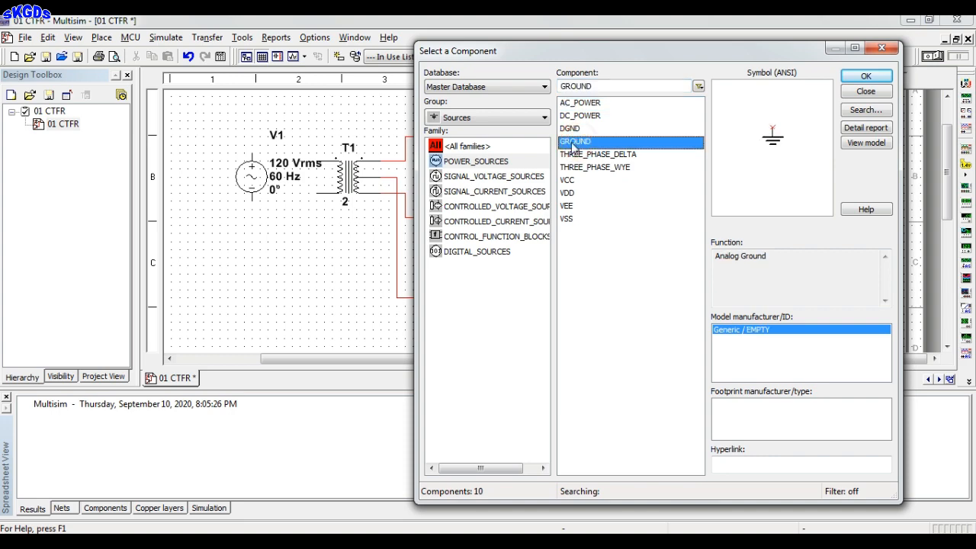
left_click(870, 77)
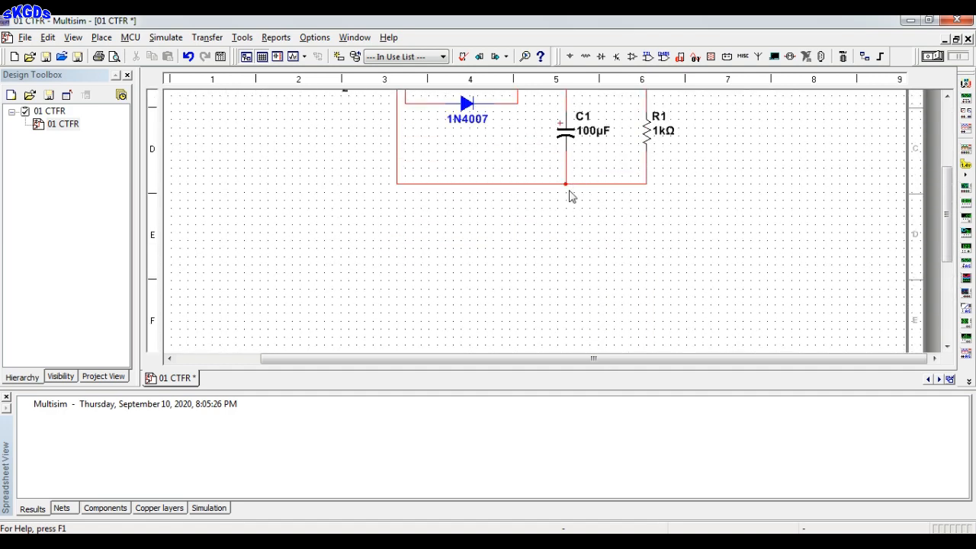
left_click(564, 220)
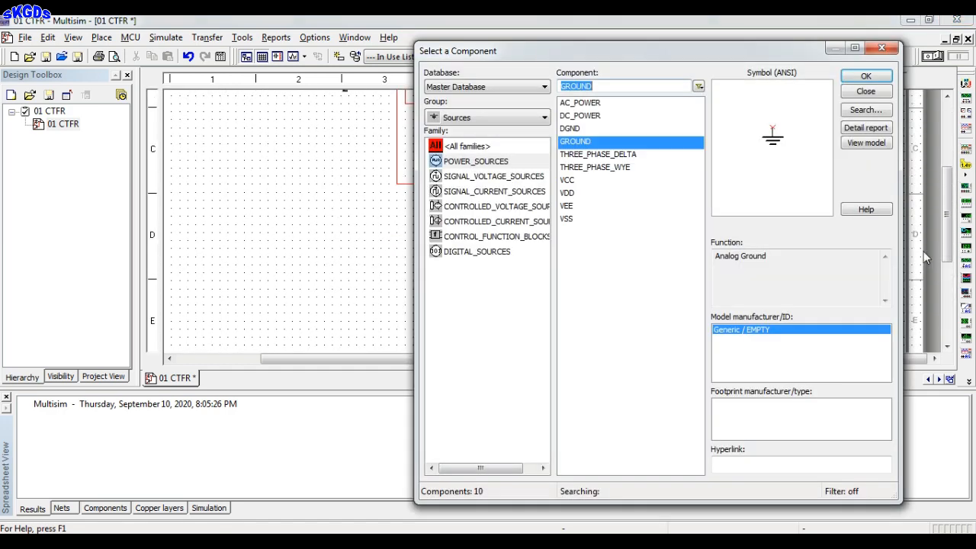
left_click(866, 92)
scroll(938, 186, "up", 3)
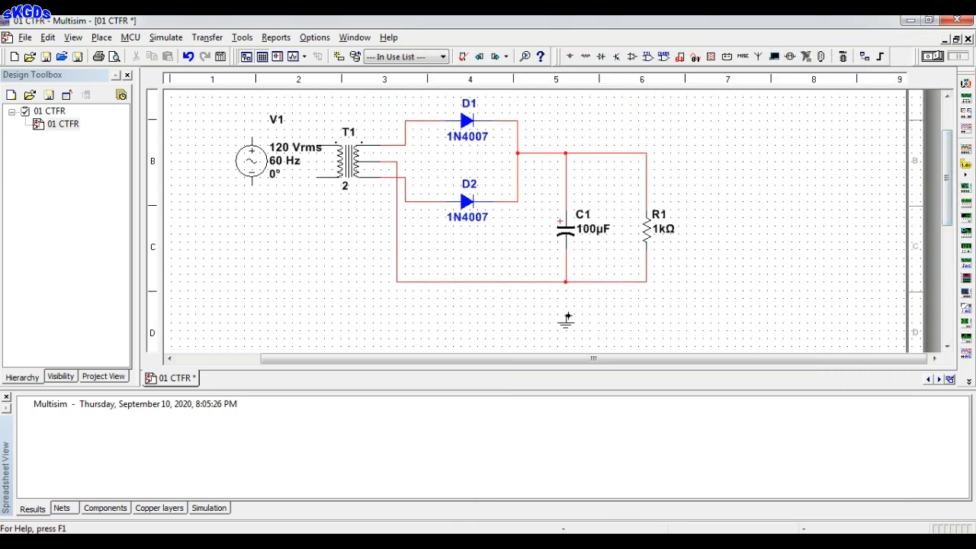
left_click(565, 314)
left_click(566, 282)
- Move V1's value label to the left of the source and wire V1's two terminals to the transformer's primary
left_click_drag(286, 161, 191, 159)
left_click(263, 245)
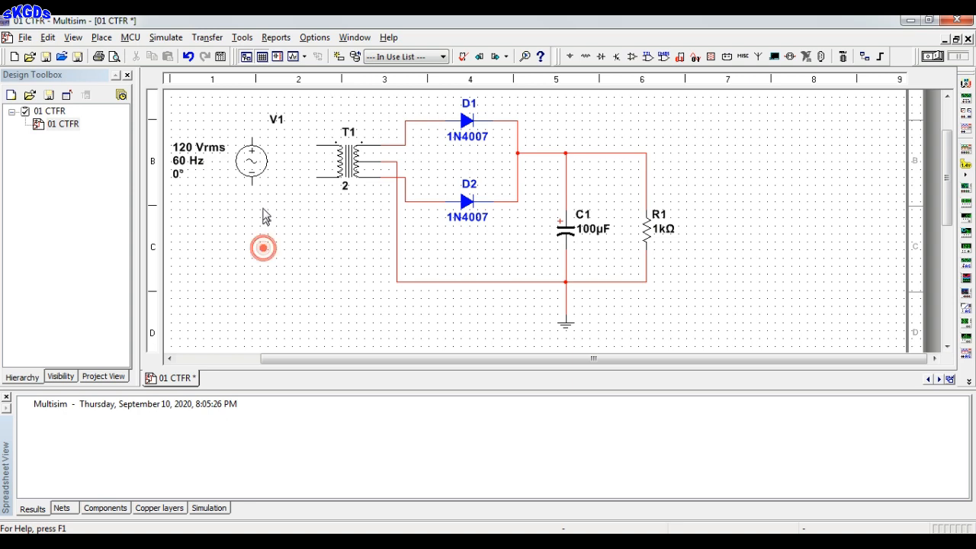
left_click(252, 184)
left_click(255, 210)
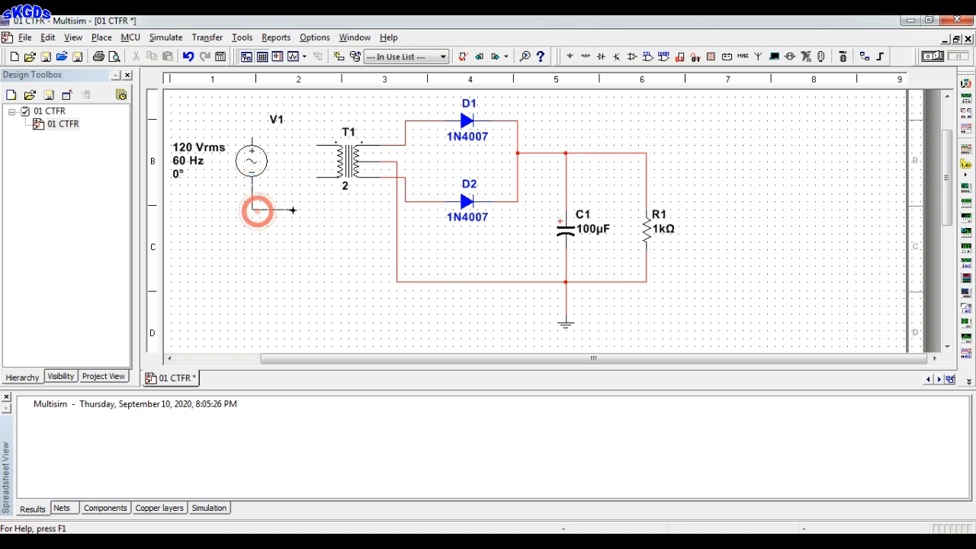
left_click(309, 176)
left_click(317, 177)
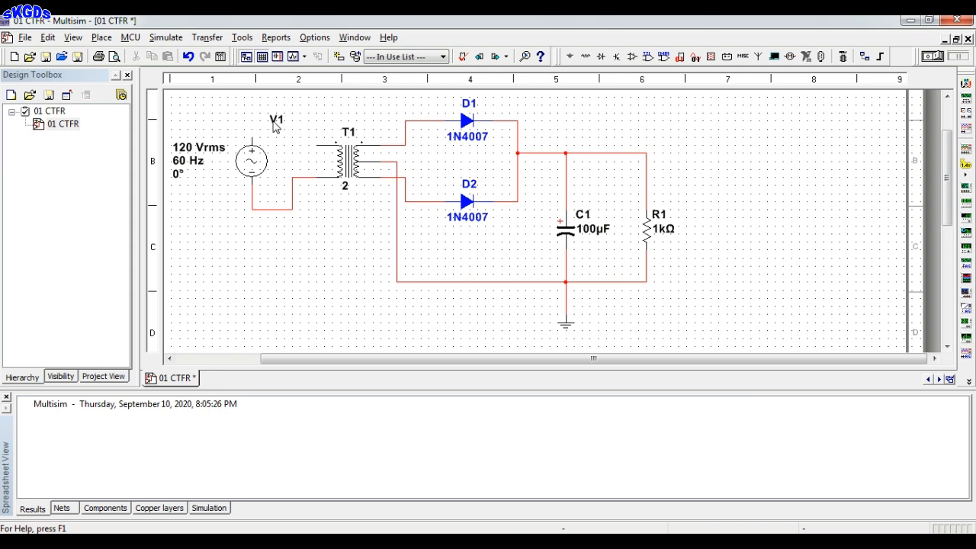
left_click(293, 145)
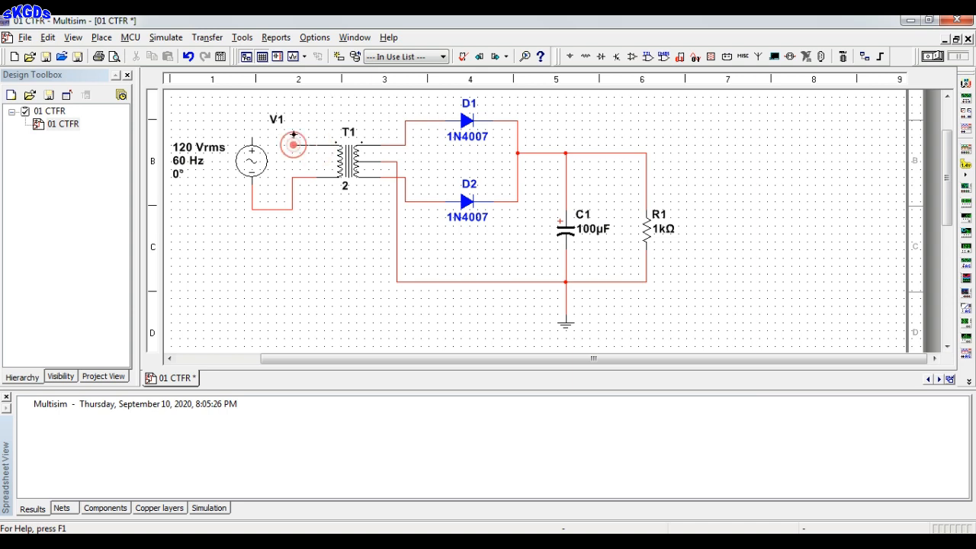
left_click(290, 105)
left_click(253, 130)
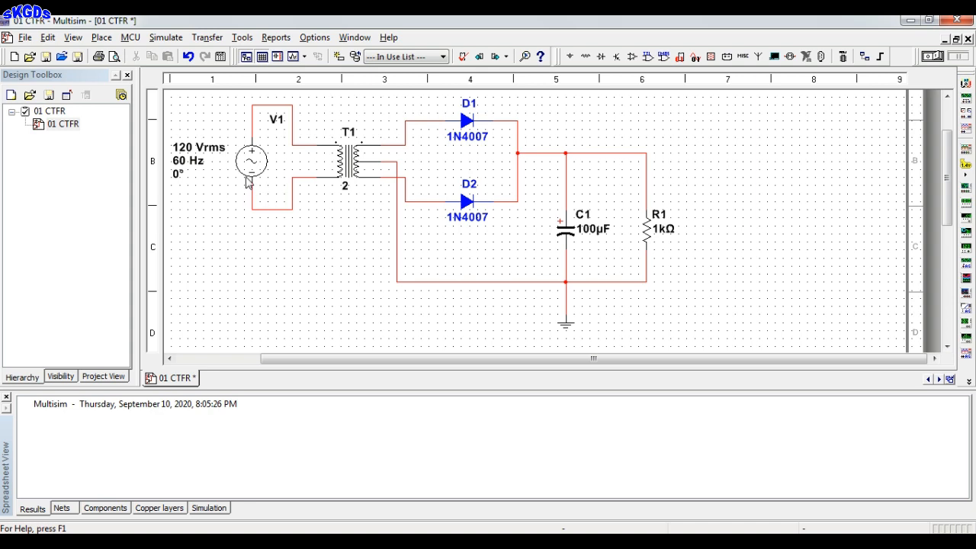
- Set AC source V1 to 200 V RMS at a frequency of 50 Hz
left_click(252, 168)
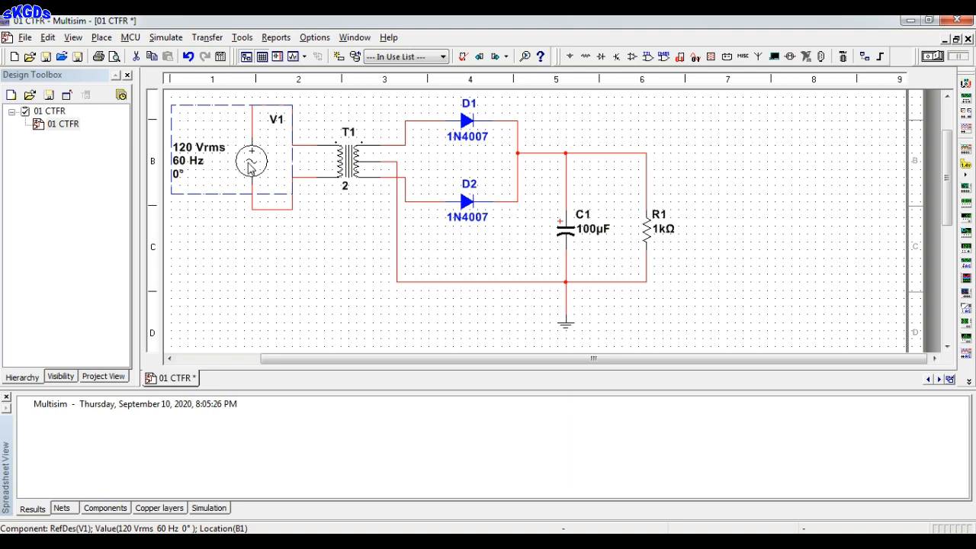
double_click(251, 166)
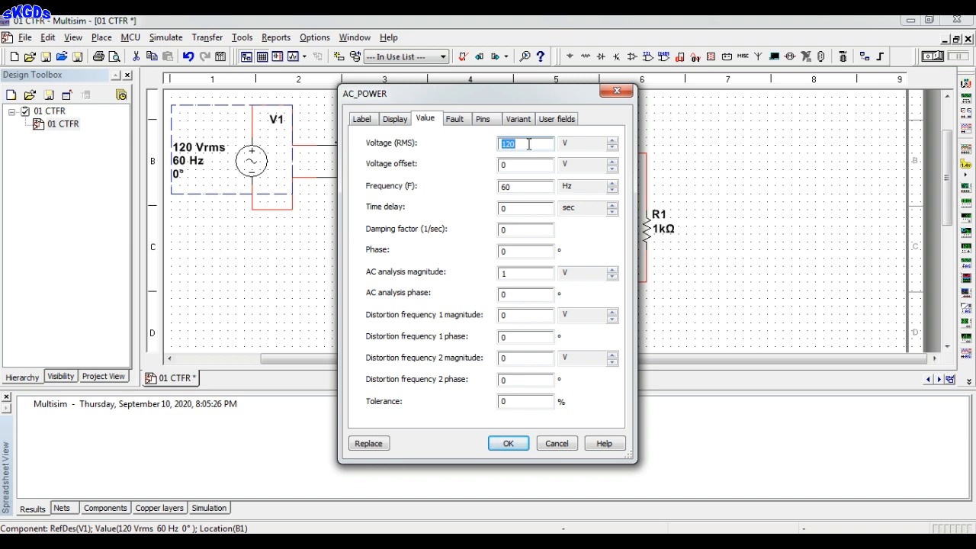
type("2")
double_click(524, 190)
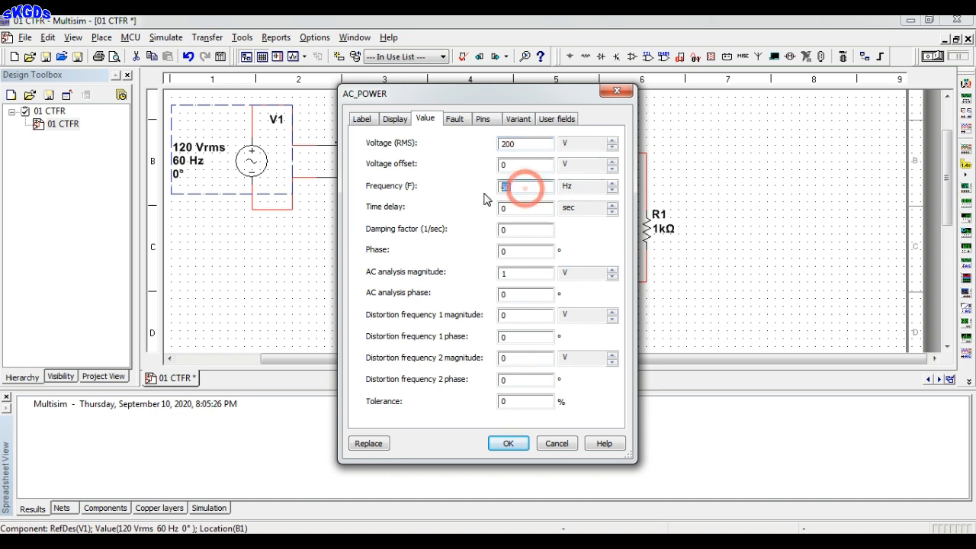
type("5")
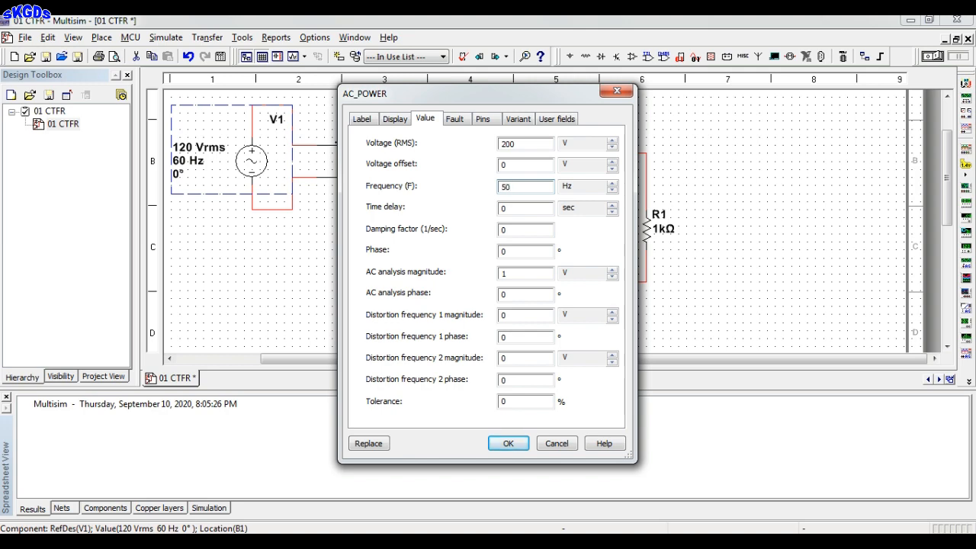
left_click(507, 443)
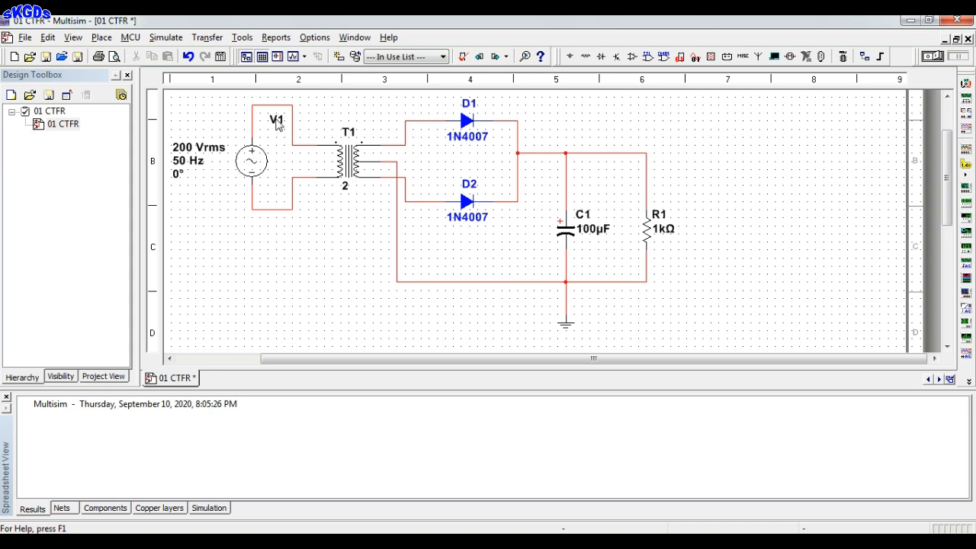
- Change V1's reference designator to AC_Input and move that label above the source's value text
left_click(277, 125)
left_click_drag(275, 124, 267, 132)
double_click(271, 129)
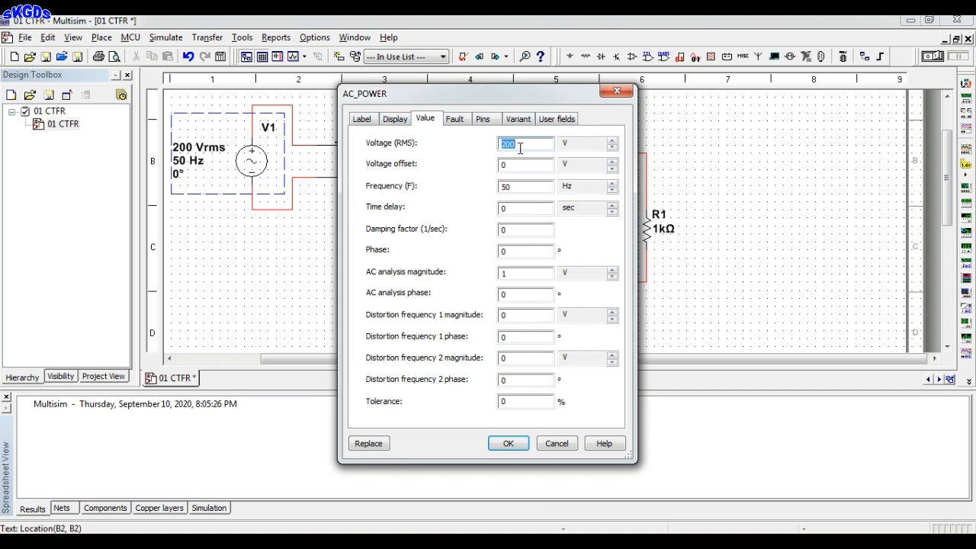
left_click(362, 122)
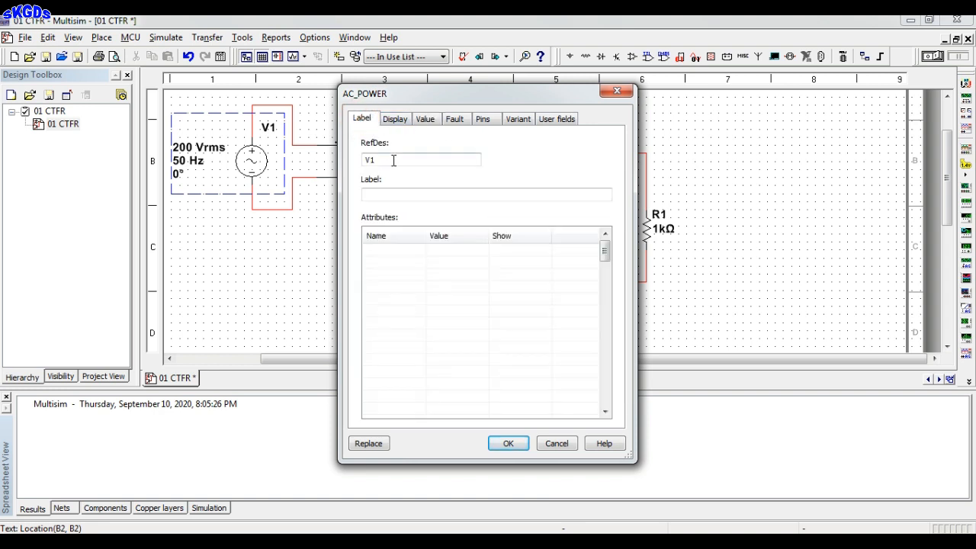
left_click_drag(392, 159, 364, 160)
type("AC_Input")
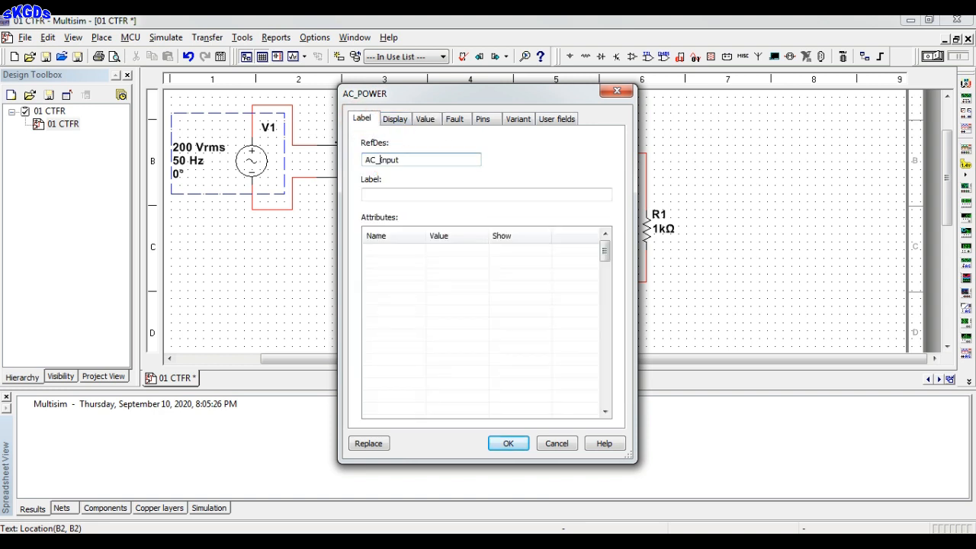
left_click(509, 444)
left_click_drag(304, 130, 221, 131)
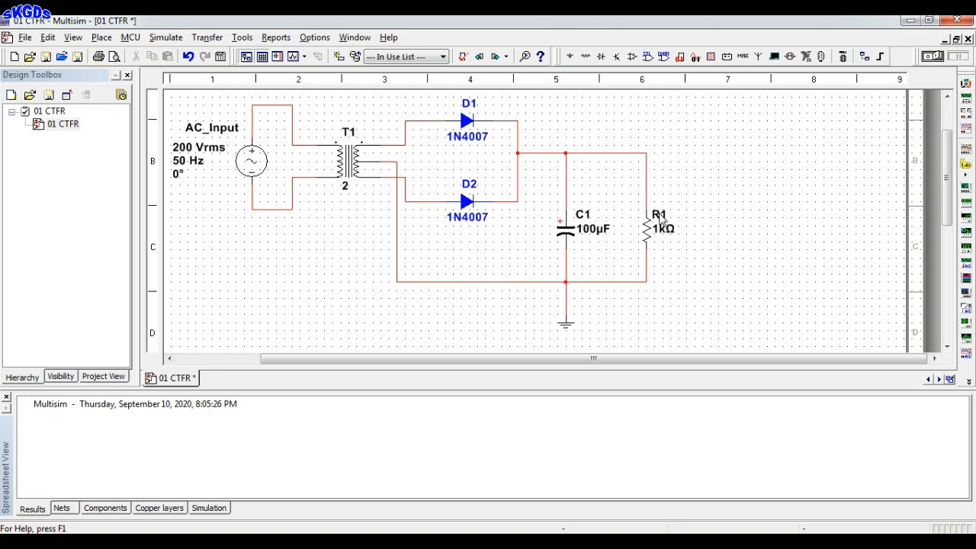
- Change resistor R1's reference designator to RL
double_click(660, 217)
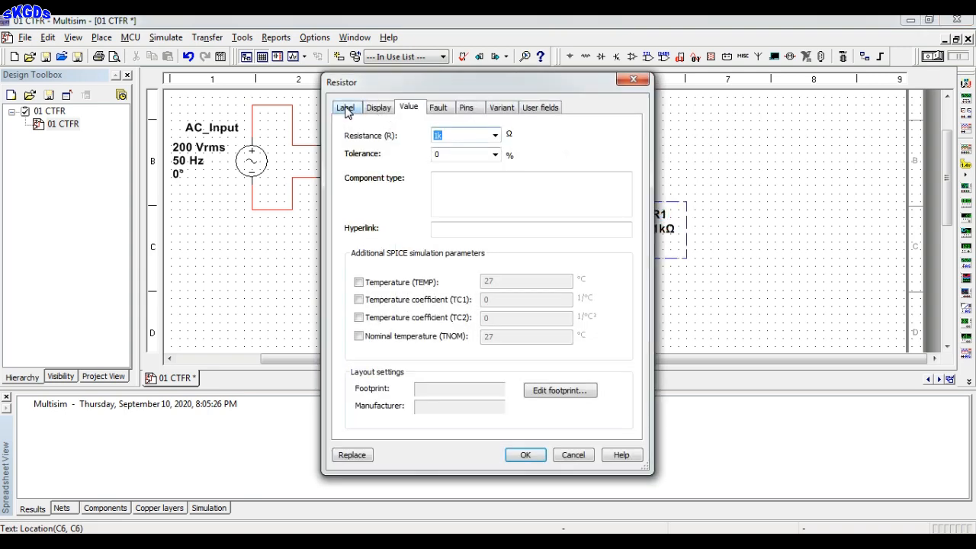
left_click(346, 108)
left_click(404, 144)
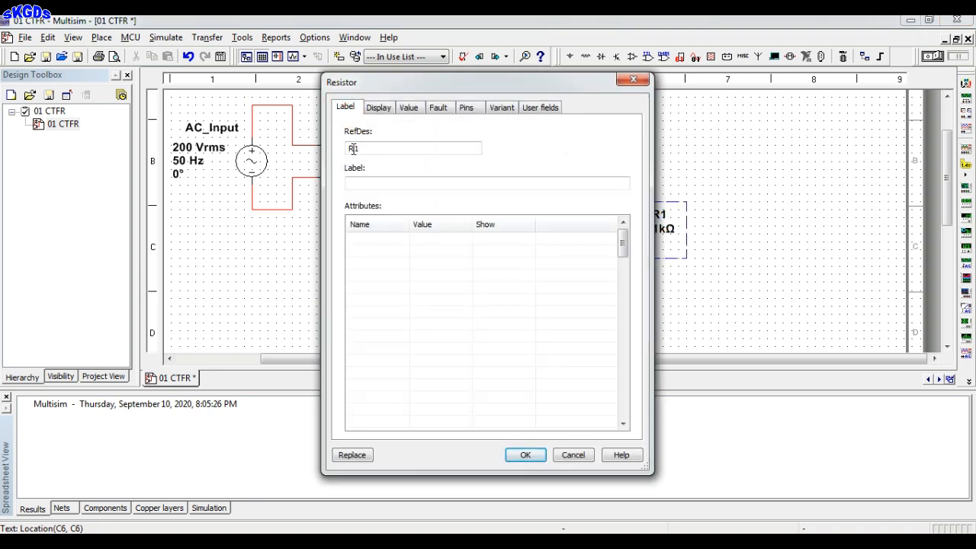
left_click_drag(353, 149, 453, 149)
type("L")
left_click(526, 454)
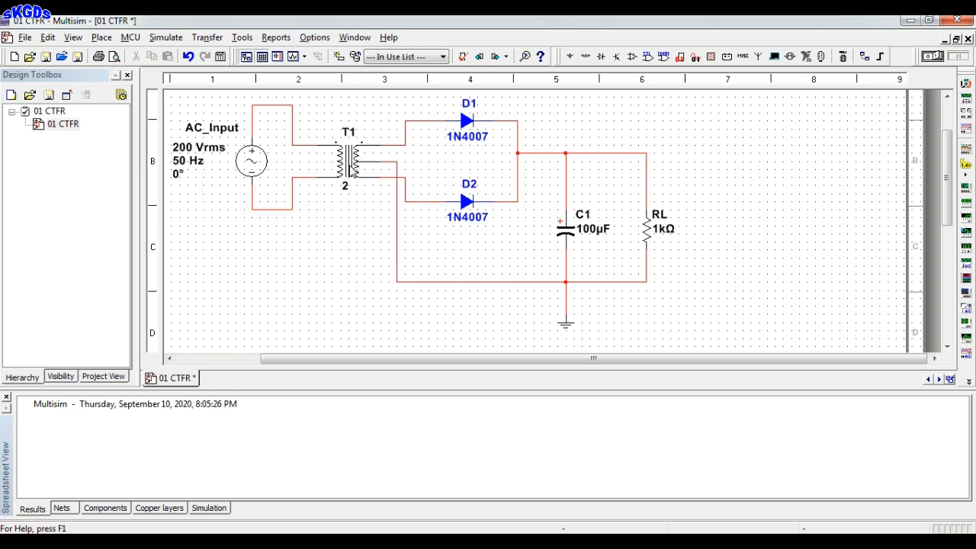
- Calculate 220/6 in Calculator and set transformer T1's primary-to-secondary turns ratio to 37
double_click(353, 172)
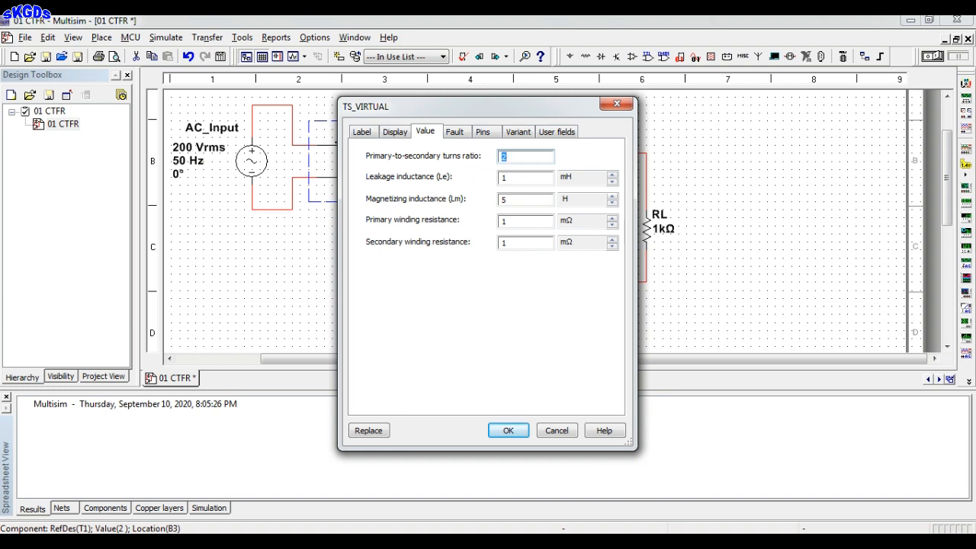
left_click(664, 542)
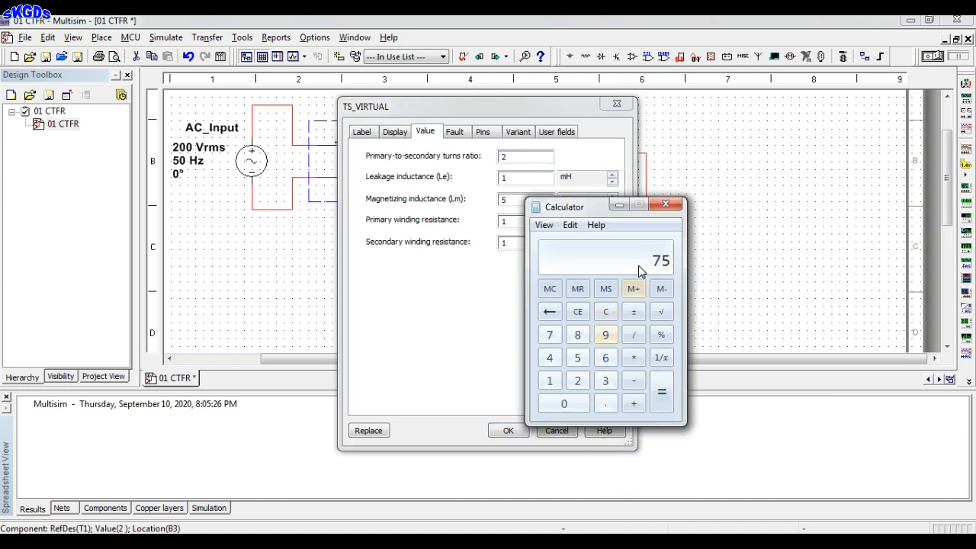
left_click(602, 315)
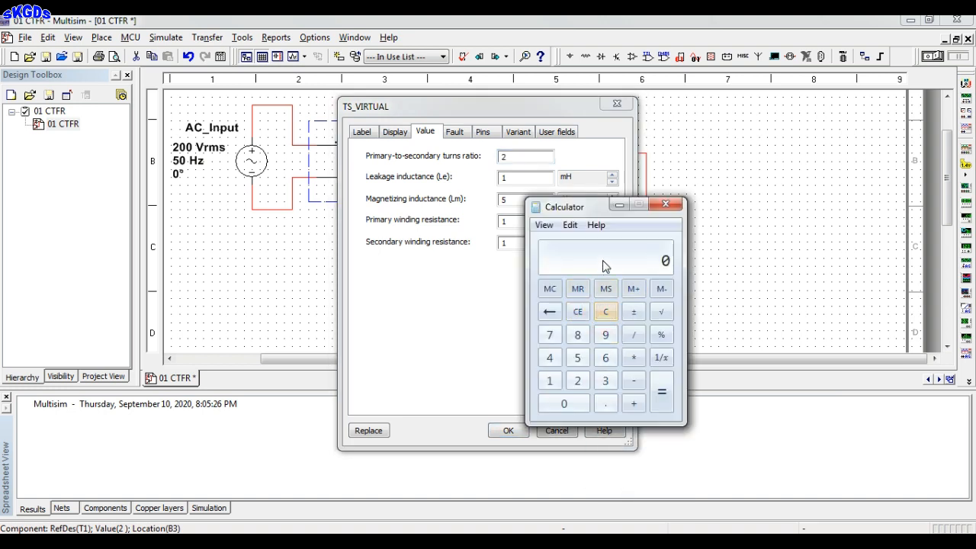
type("22")
type("0/6")
key("Return")
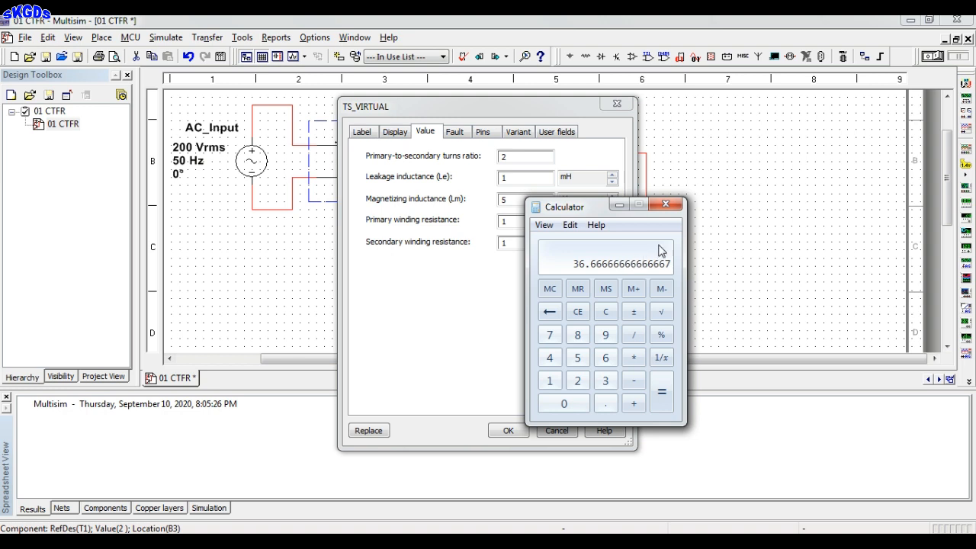
left_click(523, 157)
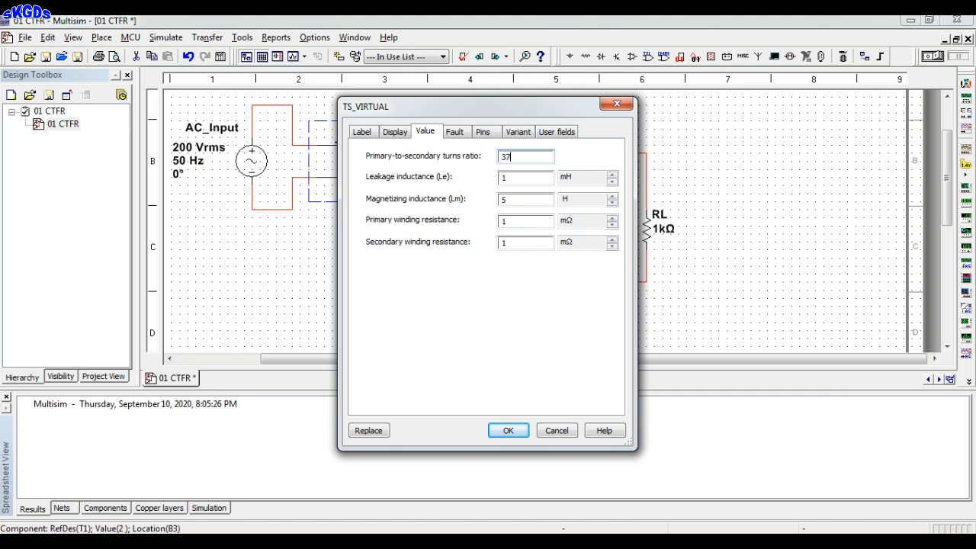
left_click(508, 430)
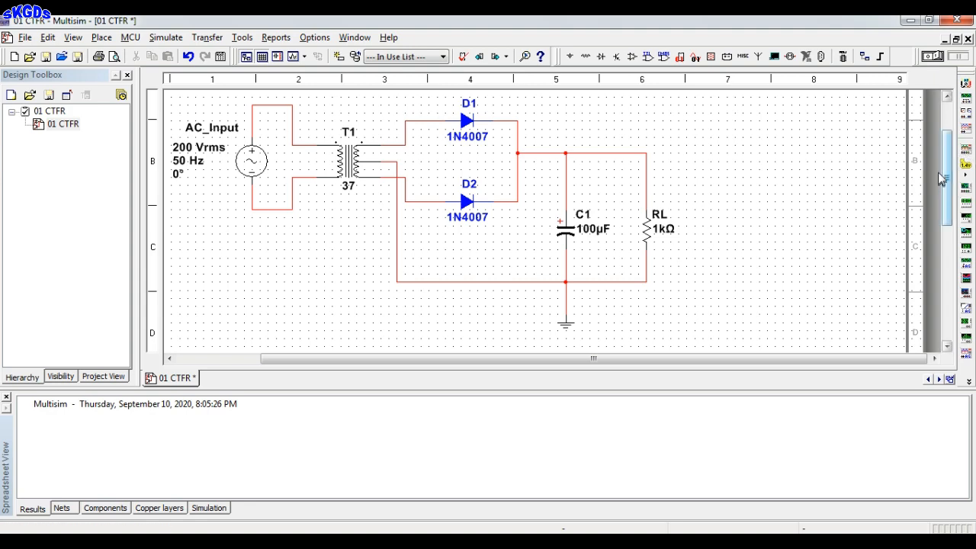
- Place a two-channel oscilloscope above and to the right of resistor RL
mouse_move(952, 174)
left_mouse_down()
mouse_move(953, 153)
mouse_move(961, 166)
left_mouse_up()
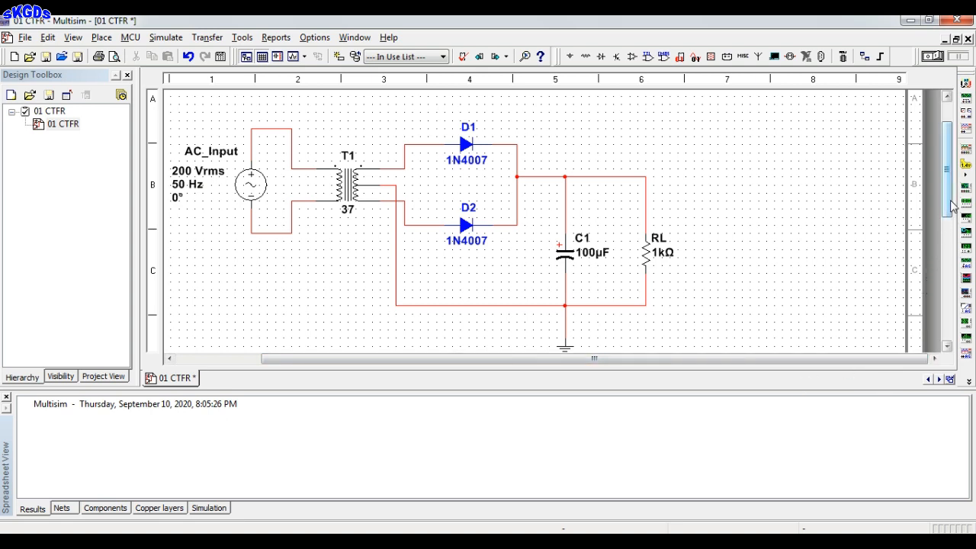
left_click_drag(951, 201, 952, 203)
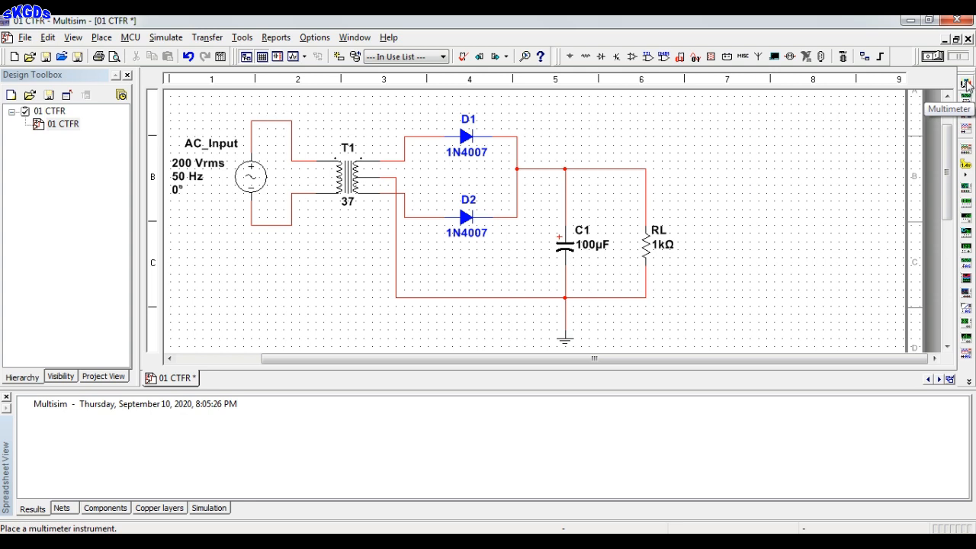
left_click(966, 129)
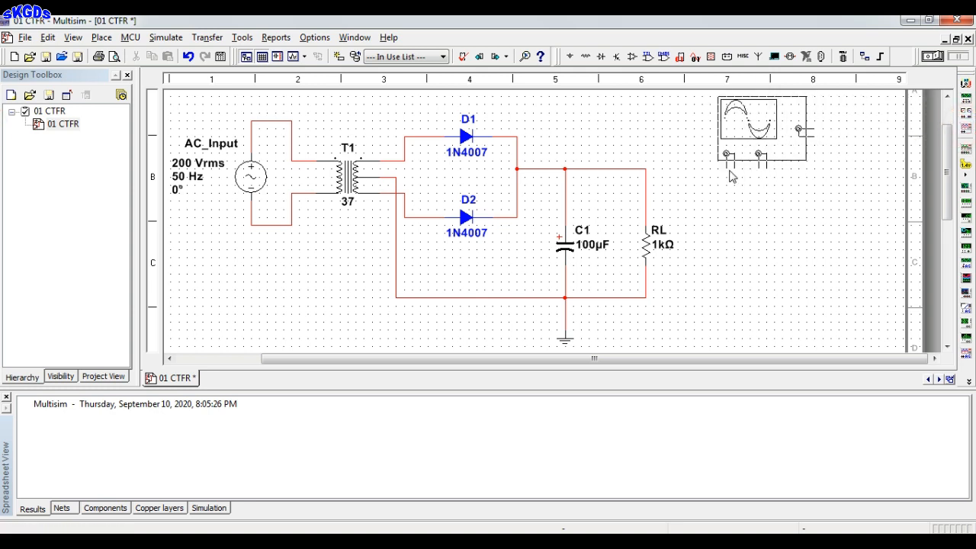
left_click(730, 176)
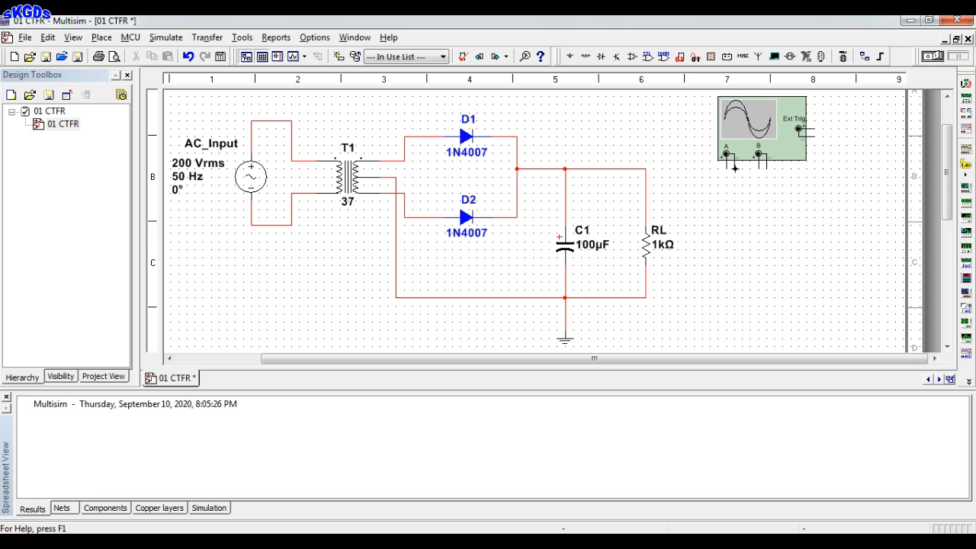
- Wire the negative terminals of oscilloscope channels A and B to the circuit's grounded lower wire
left_click(734, 164)
left_click(644, 298)
left_click(642, 299)
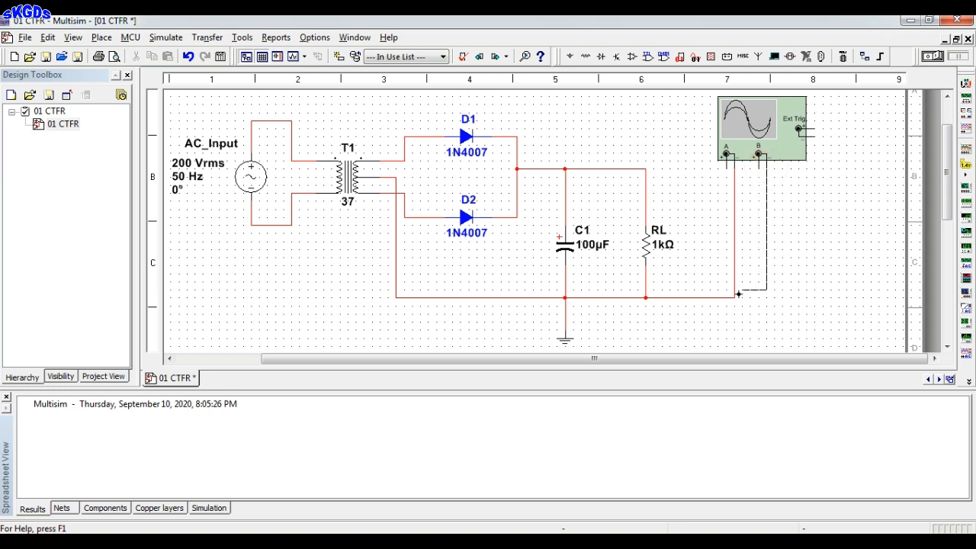
left_click(734, 298)
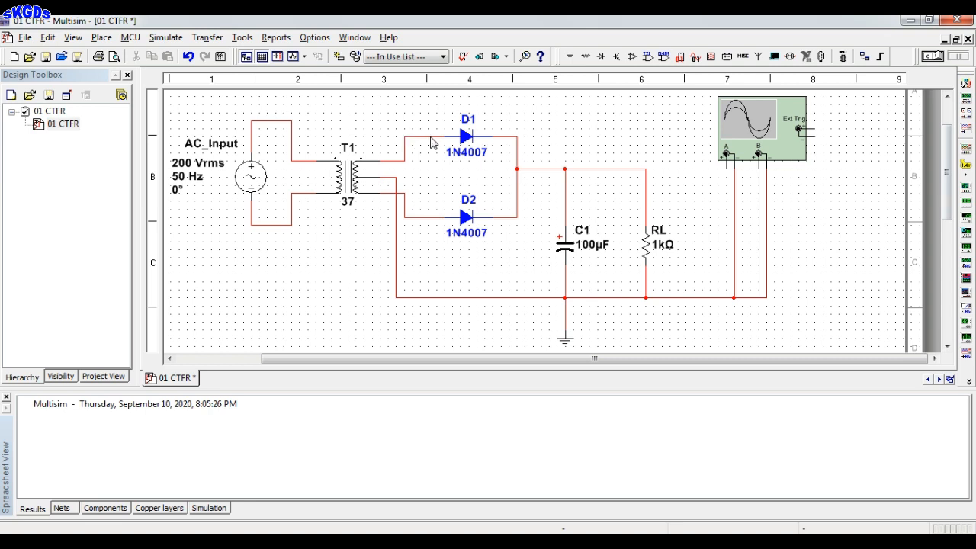
- Wire oscilloscope channel A's positive terminal over the top of the circuit to the anode side of D1
left_click(726, 170)
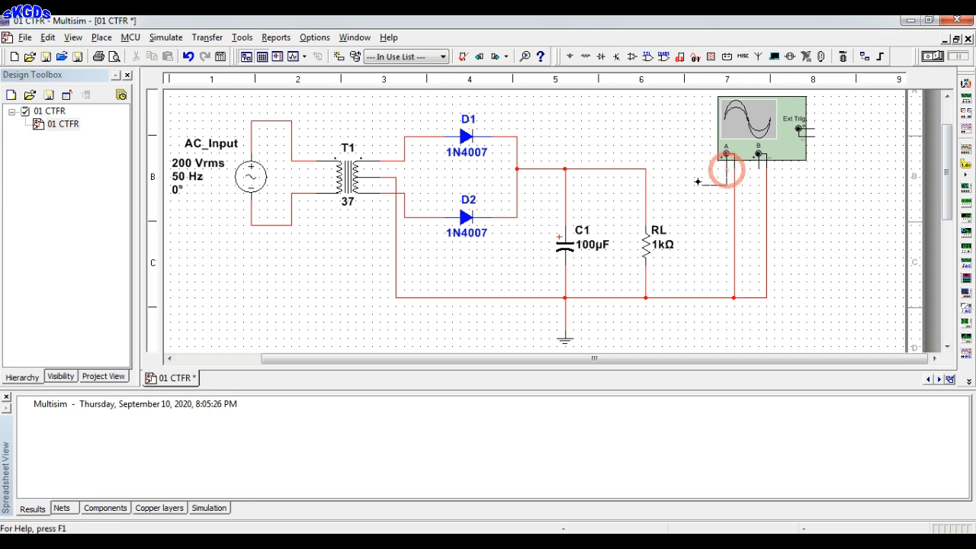
left_click(697, 181)
left_click(668, 160)
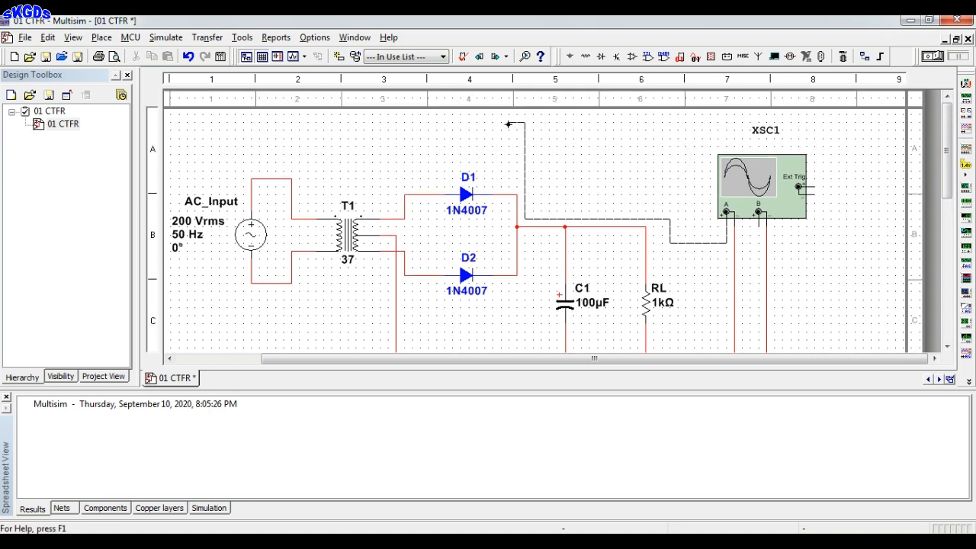
left_click(646, 152)
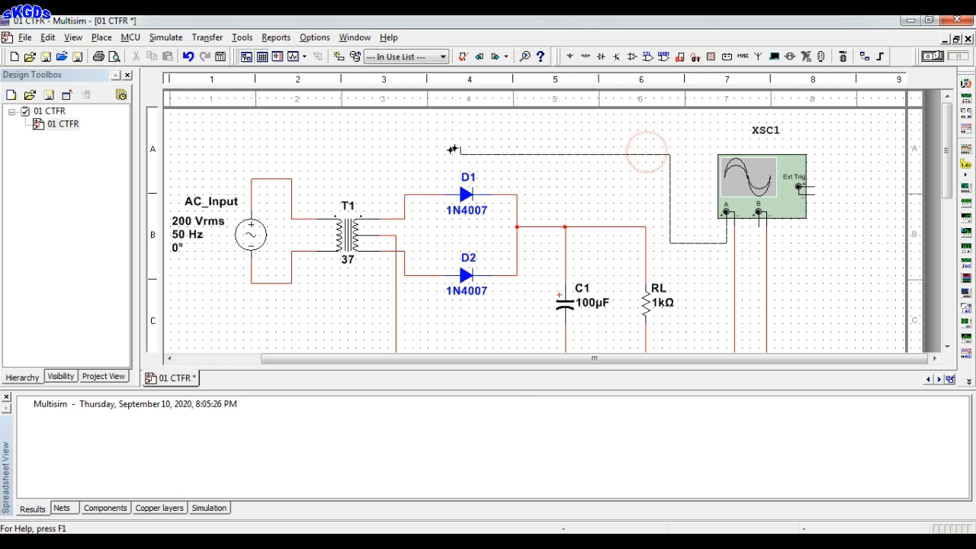
left_click(419, 194)
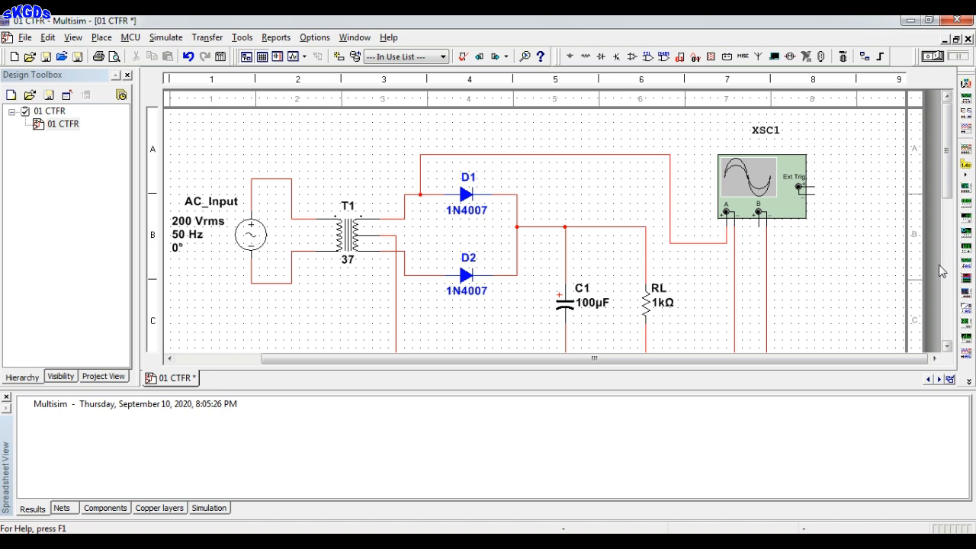
- Close the Spreadsheet View and wire oscilloscope channel B's positive terminal to the upper end of RL
left_click(6, 397)
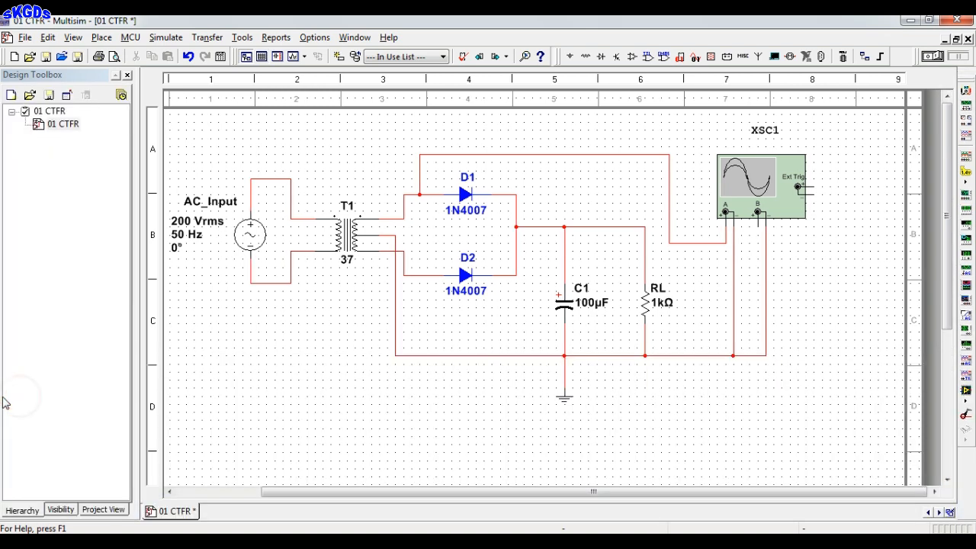
left_click(757, 215)
left_click(645, 260)
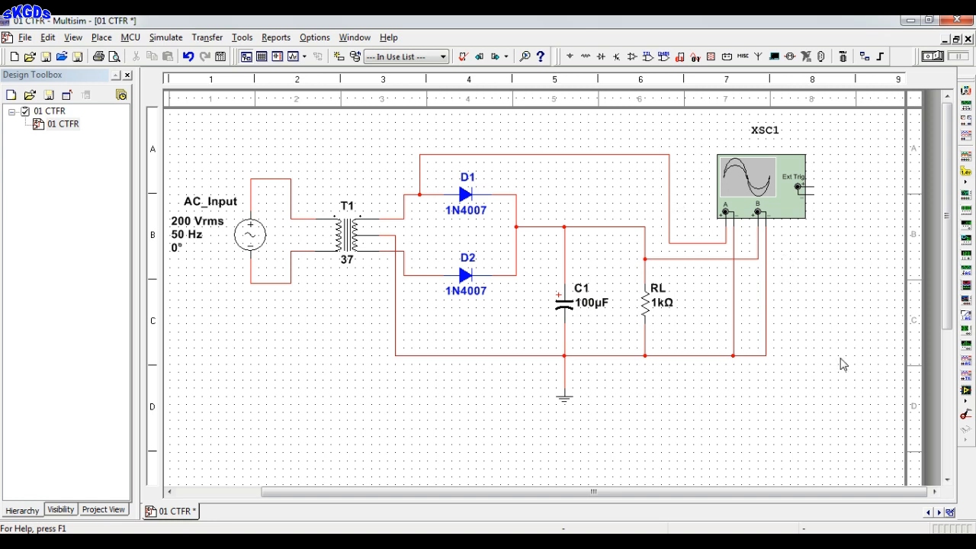
- Open oscilloscope XSC1 and inspect its timebase scale and the channel A and B voltage scales
left_click(788, 208)
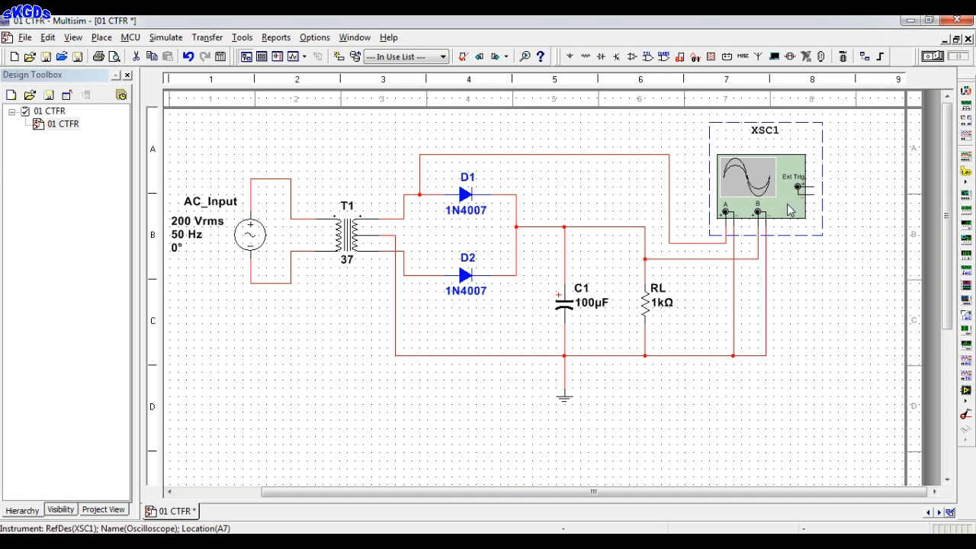
double_click(789, 210)
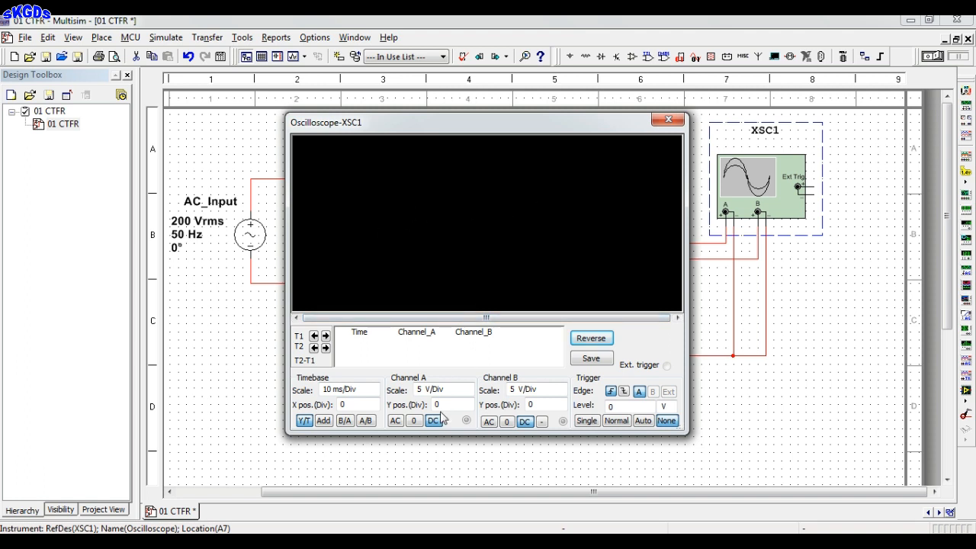
left_click(364, 391)
left_click(373, 387)
left_click(373, 387)
left_click(373, 392)
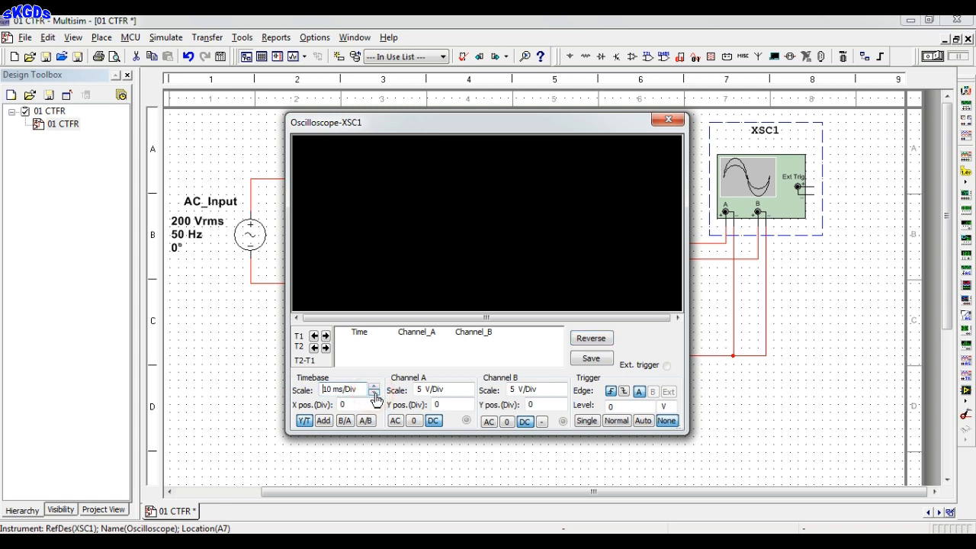
left_click(456, 394)
left_click(550, 394)
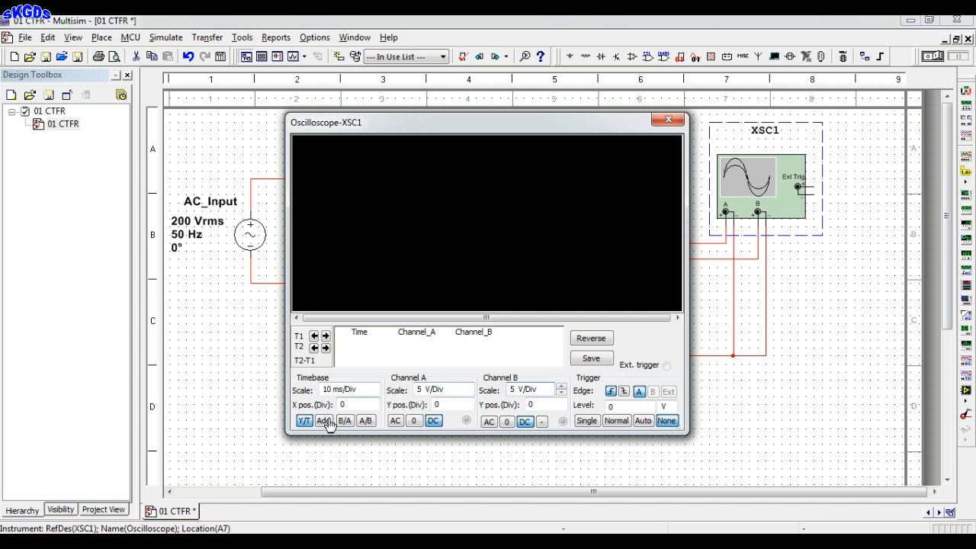
- Inspect the oscilloscope's X and Y position settings and channel A coupling options, and close the instrument window
left_click(349, 405)
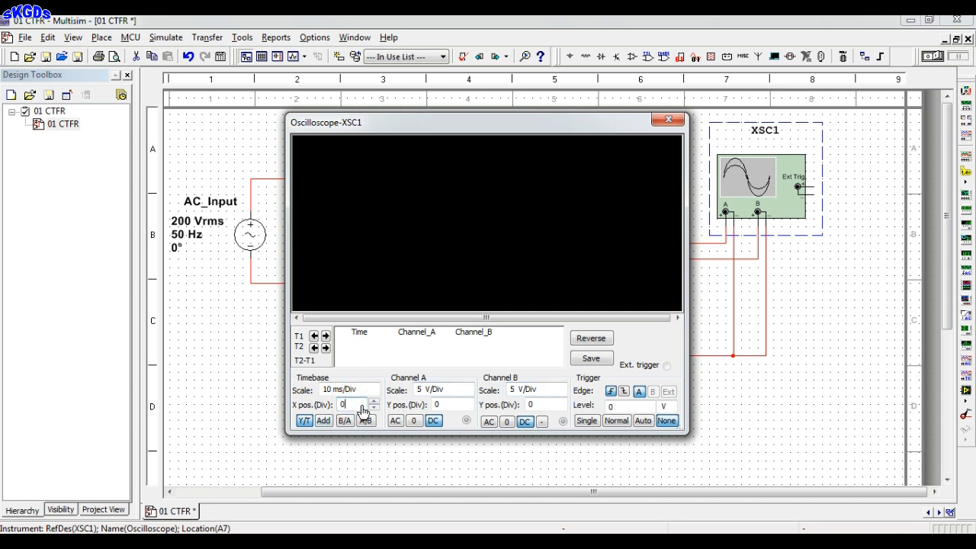
left_click(450, 407)
left_click(536, 406)
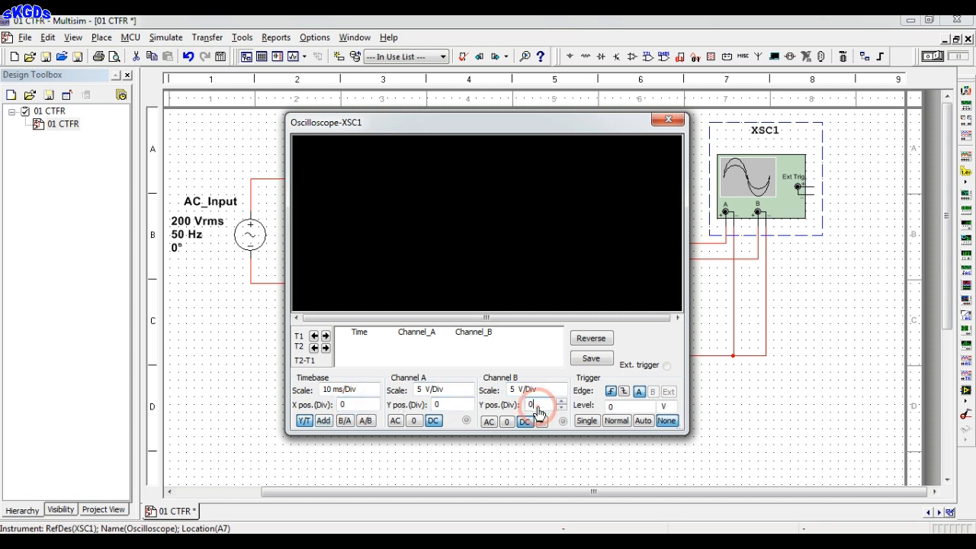
left_click(395, 421)
left_click(414, 421)
left_click(436, 421)
left_click(668, 121)
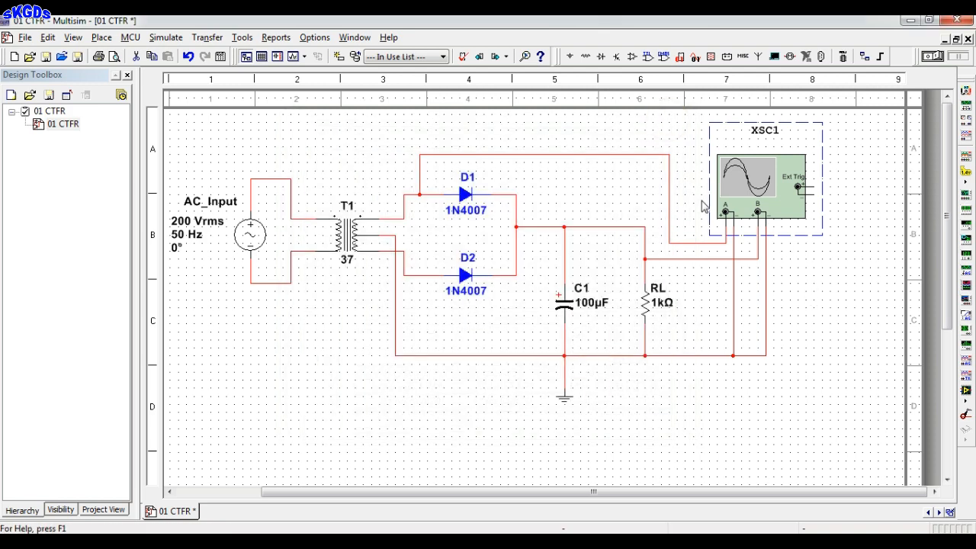
- Name the net between transformer T1 and diode D1 "In" and show its name on the schematic
left_click(754, 259)
left_click(412, 195)
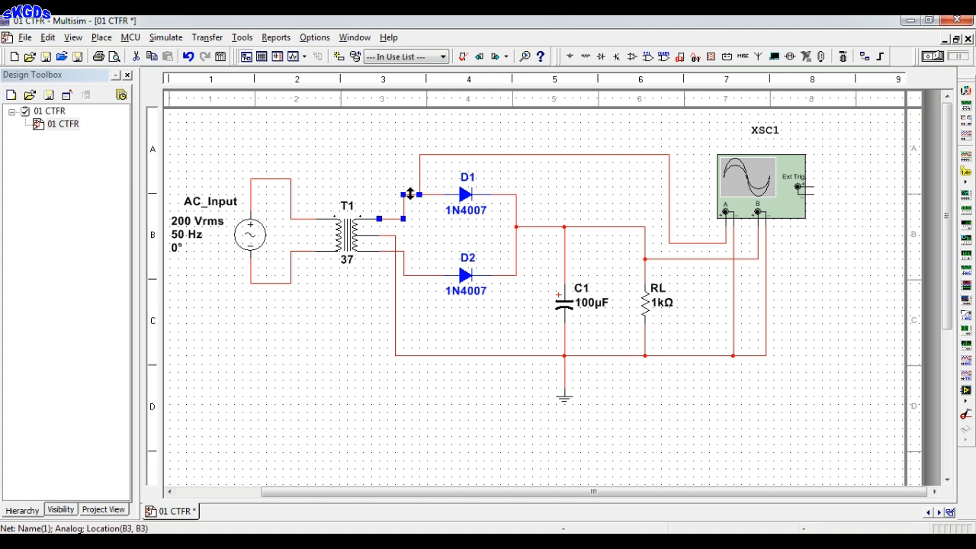
double_click(410, 194)
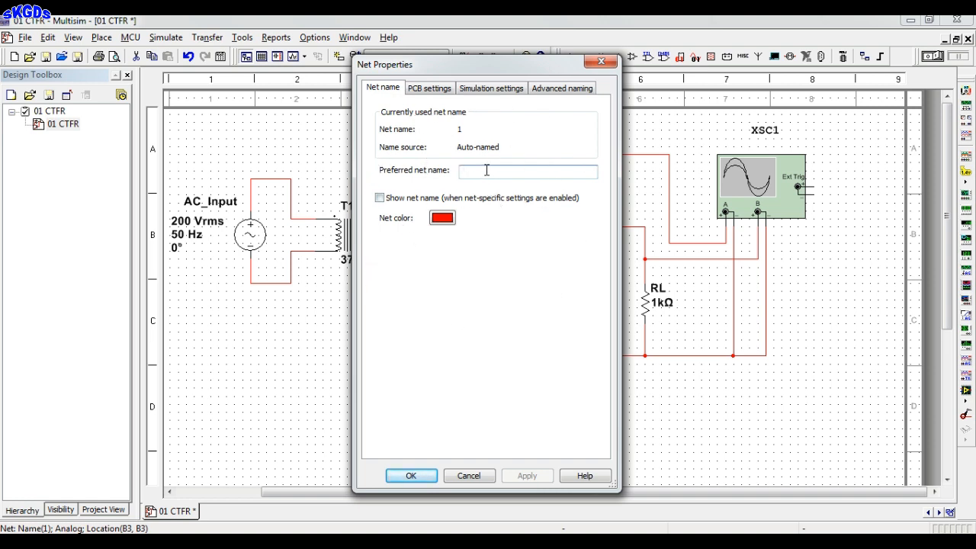
type("In")
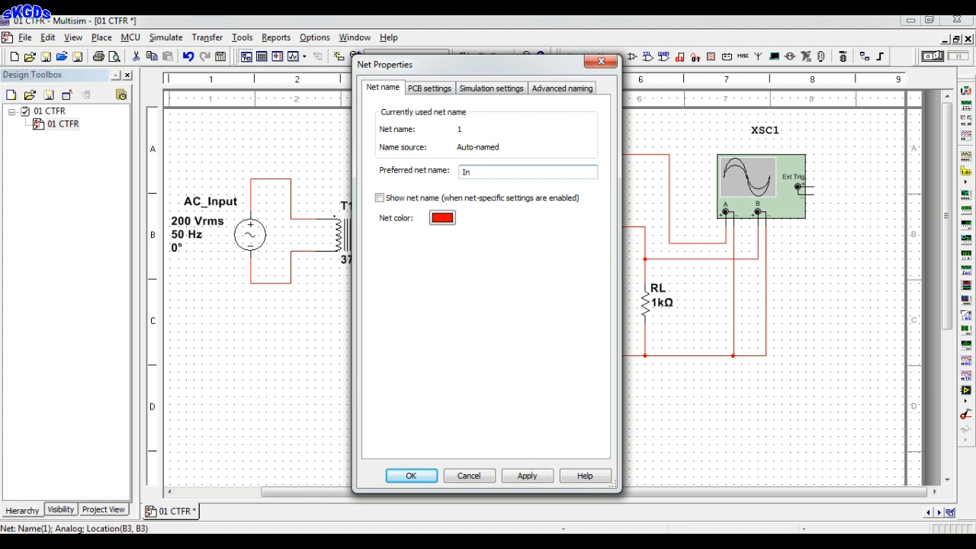
left_click_drag(512, 67, 686, 64)
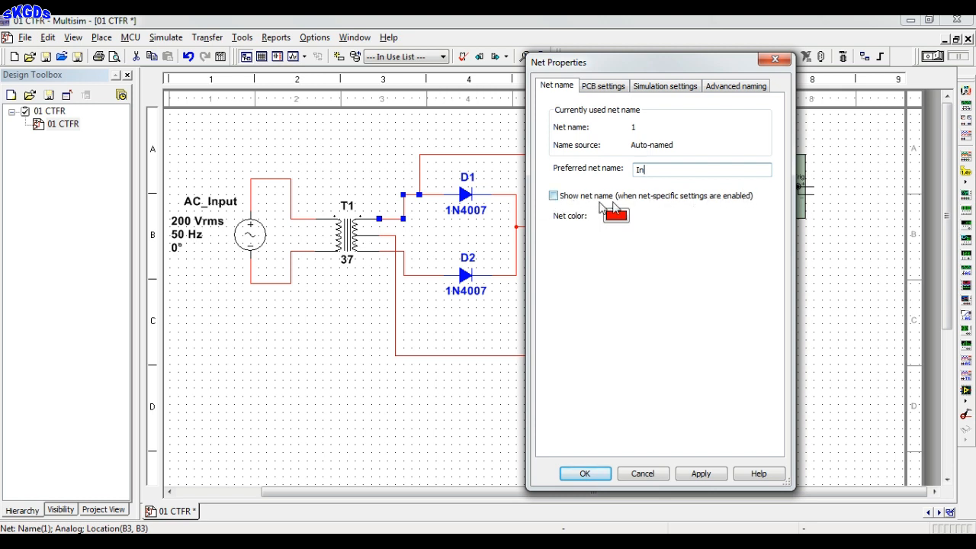
left_click(553, 196)
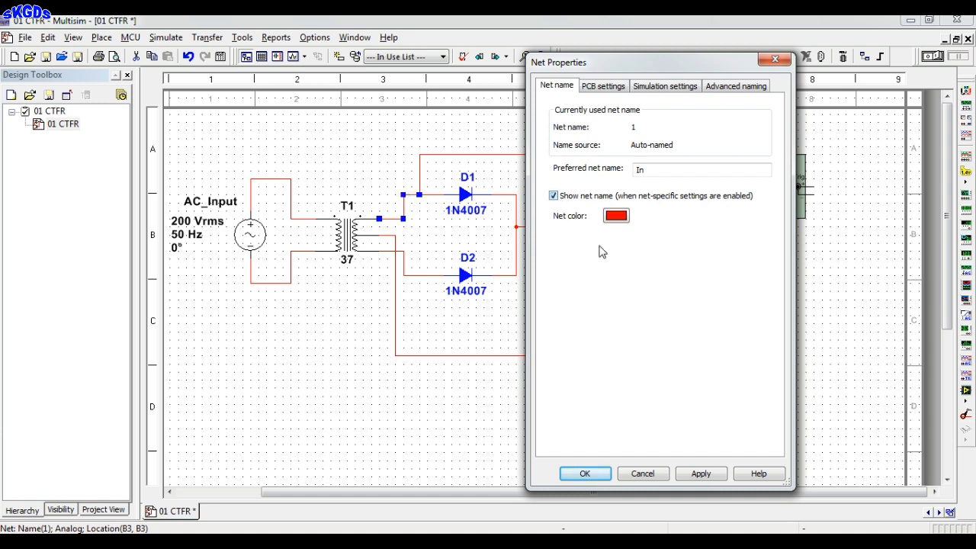
left_click(705, 473)
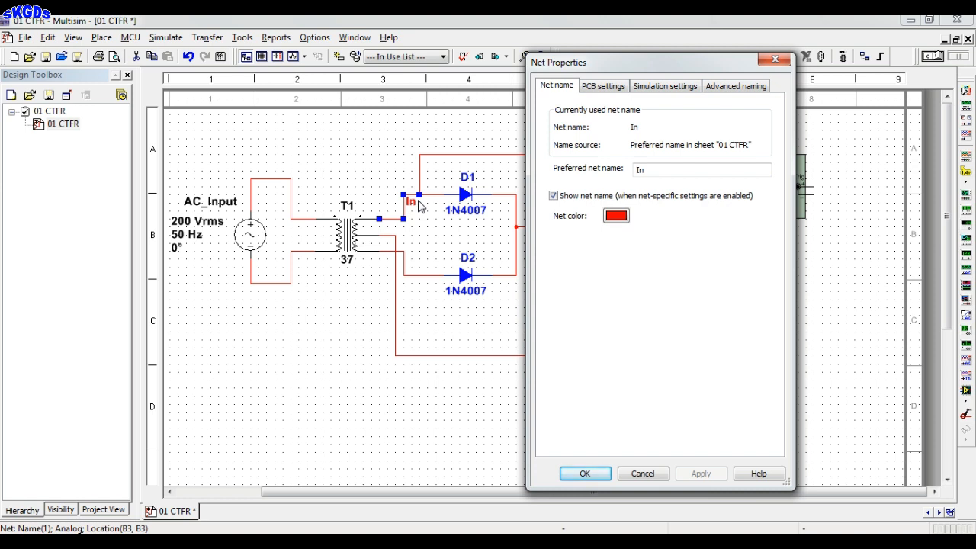
- Change the In net's color to dark green and close its properties
left_click(616, 217)
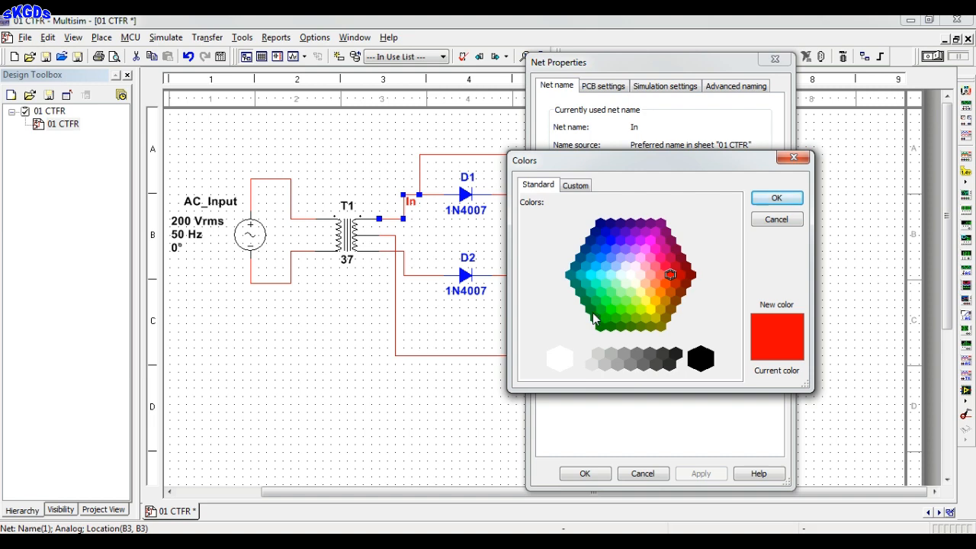
left_click(591, 309)
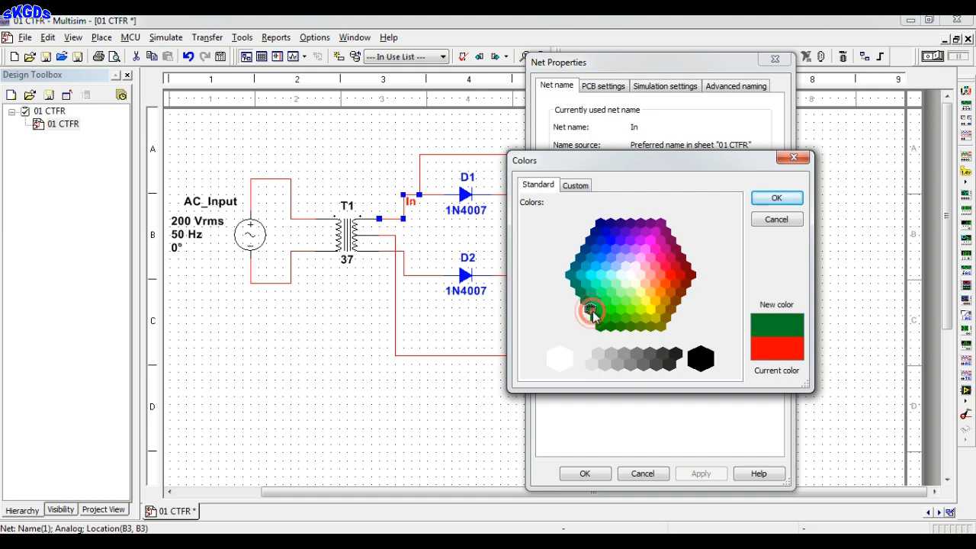
left_click(779, 200)
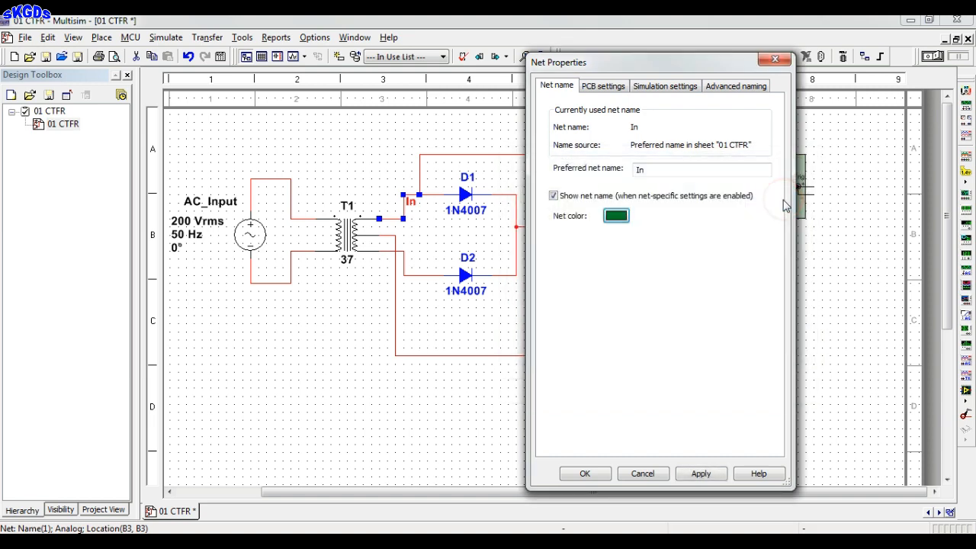
left_click(698, 473)
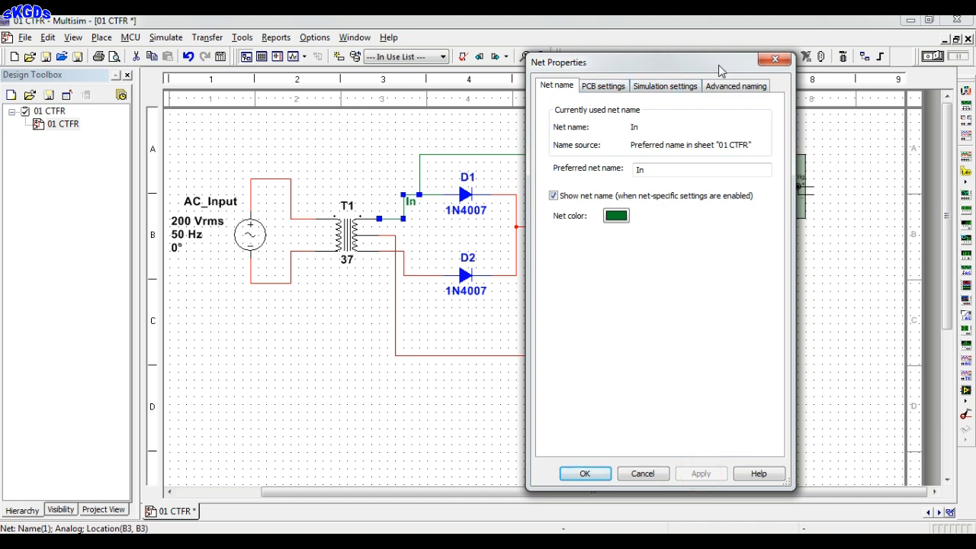
left_click_drag(719, 70, 883, 113)
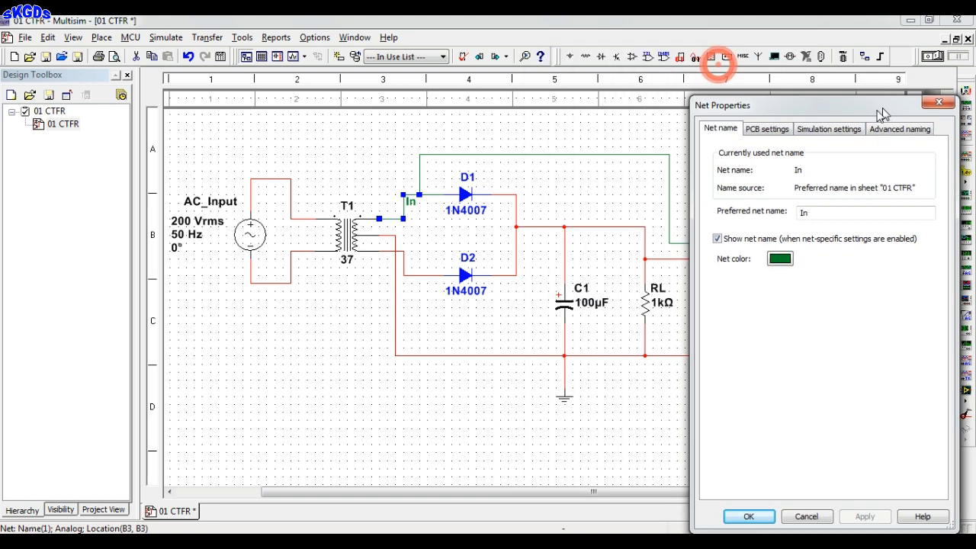
left_click(749, 517)
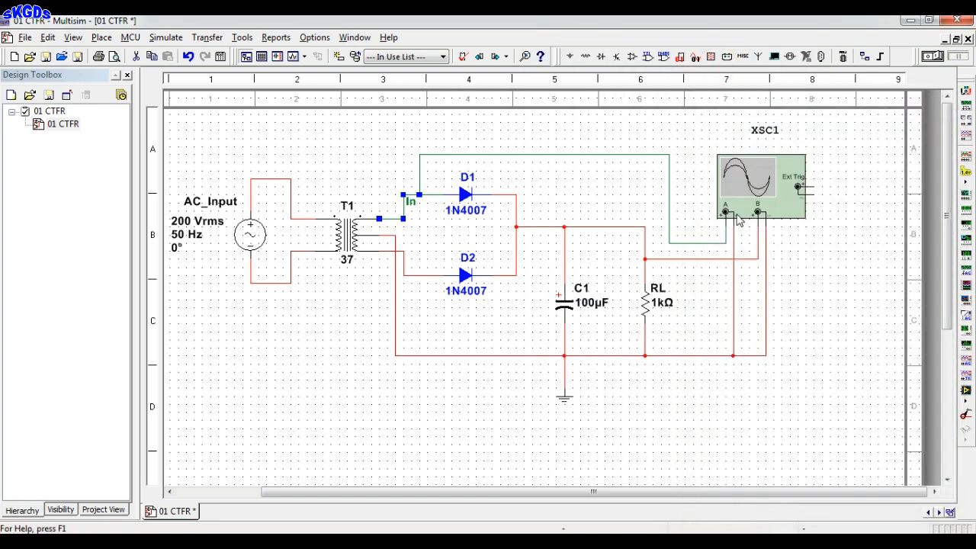
- Name the net at the upper end of RL "Out" and show its name on the schematic
left_click(645, 246)
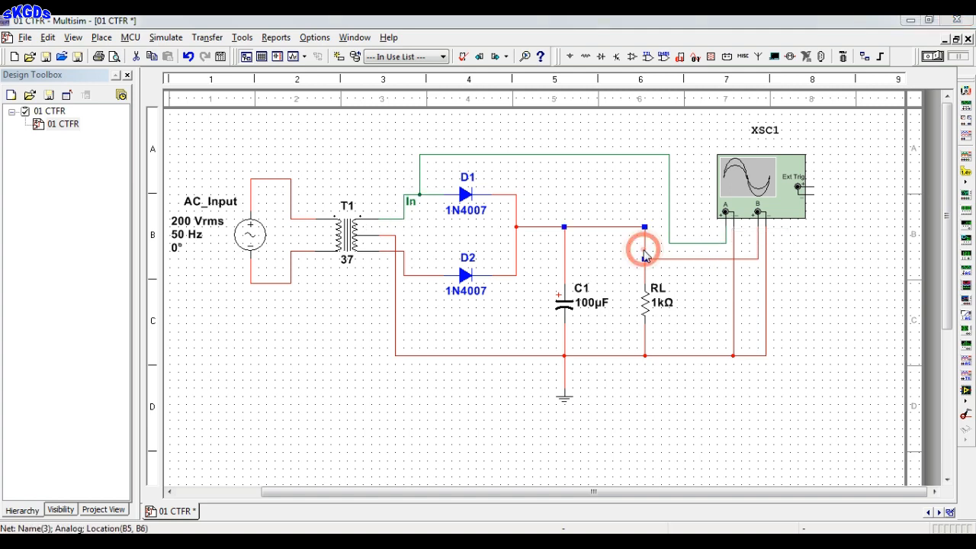
double_click(645, 246)
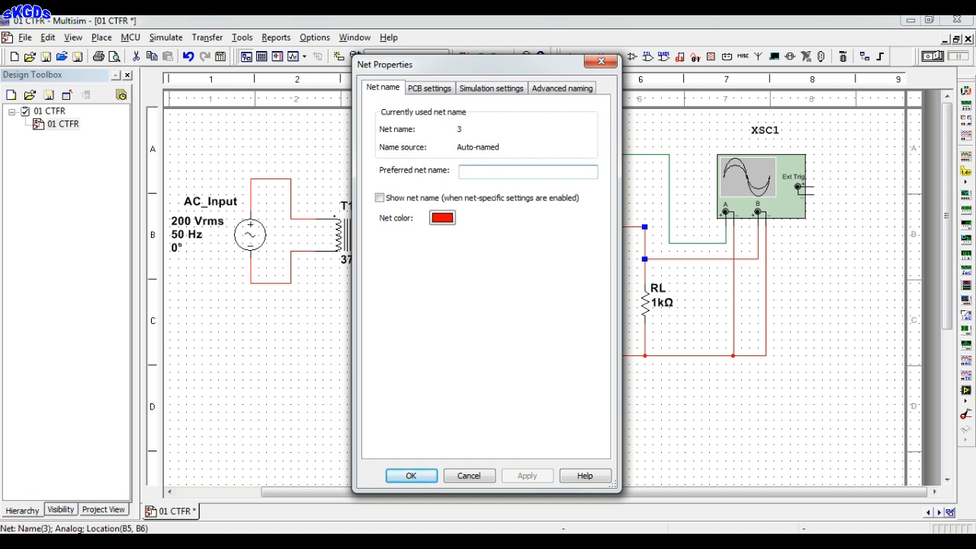
type("Out")
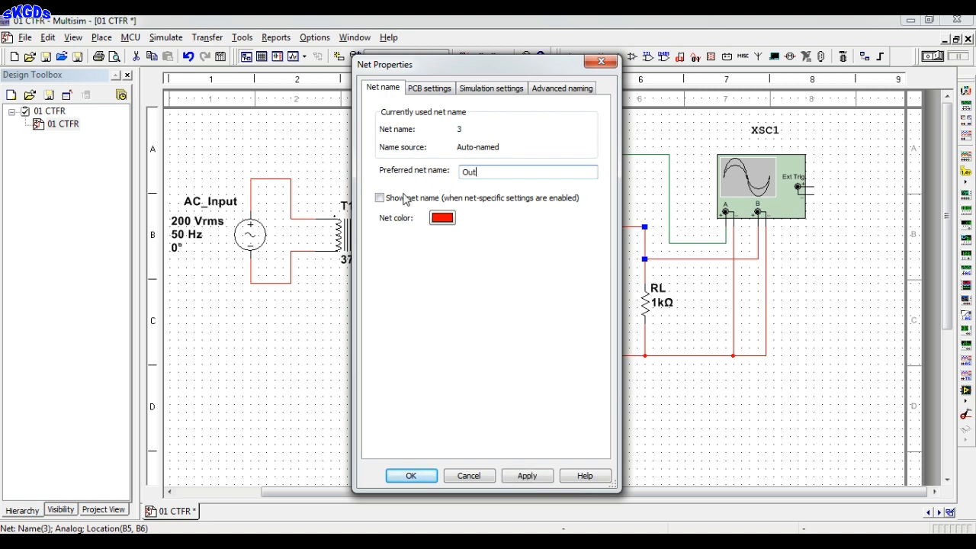
left_click(379, 197)
left_click(527, 475)
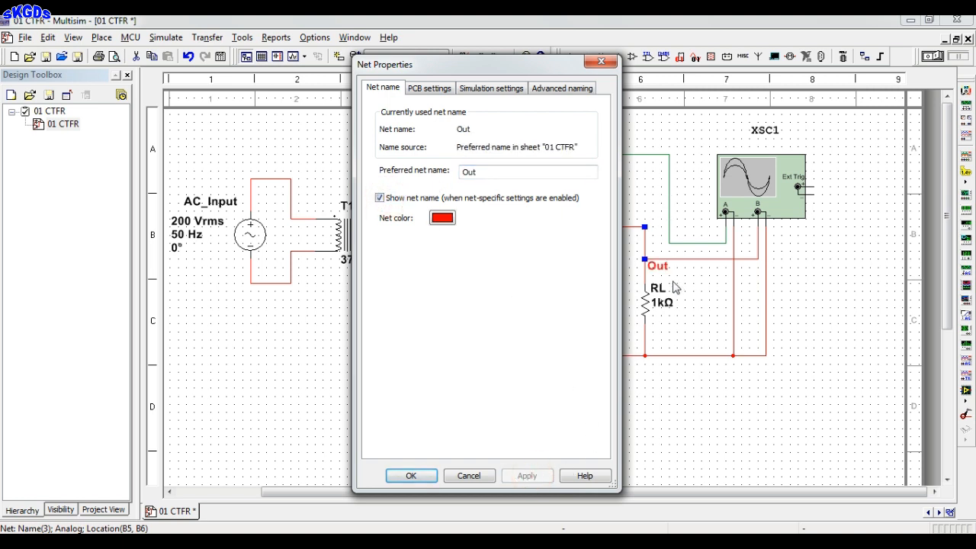
- Change the Out net's color to yellow and save the design
left_click(443, 219)
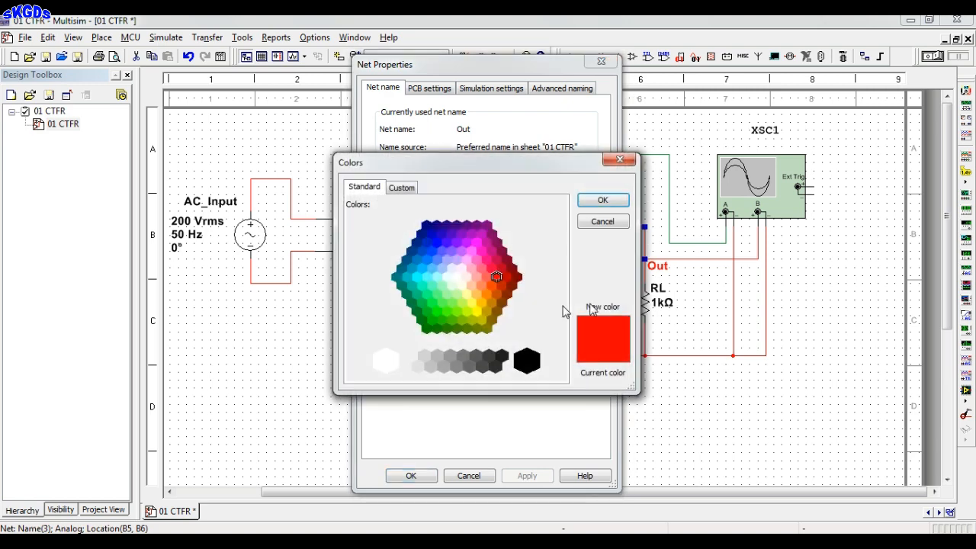
left_click(473, 304)
left_click(602, 200)
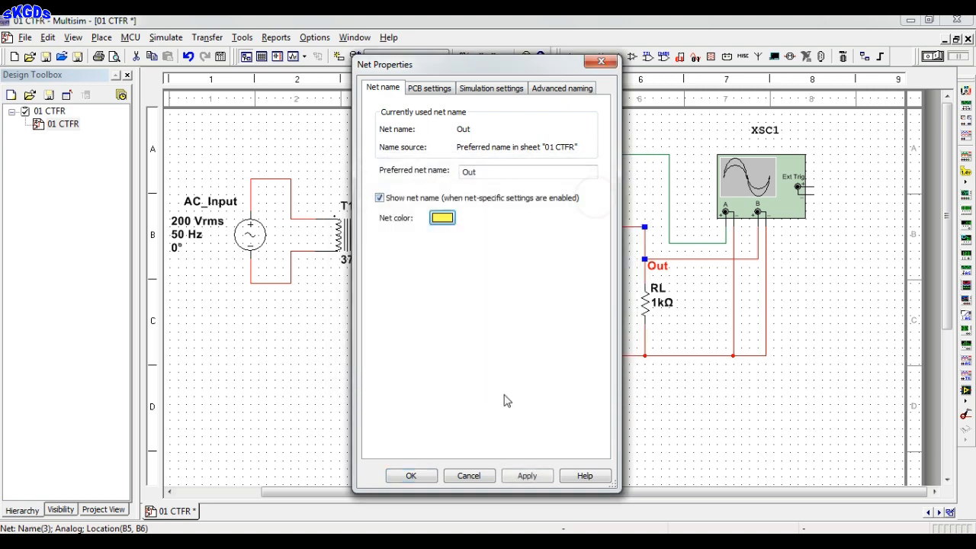
left_click(409, 475)
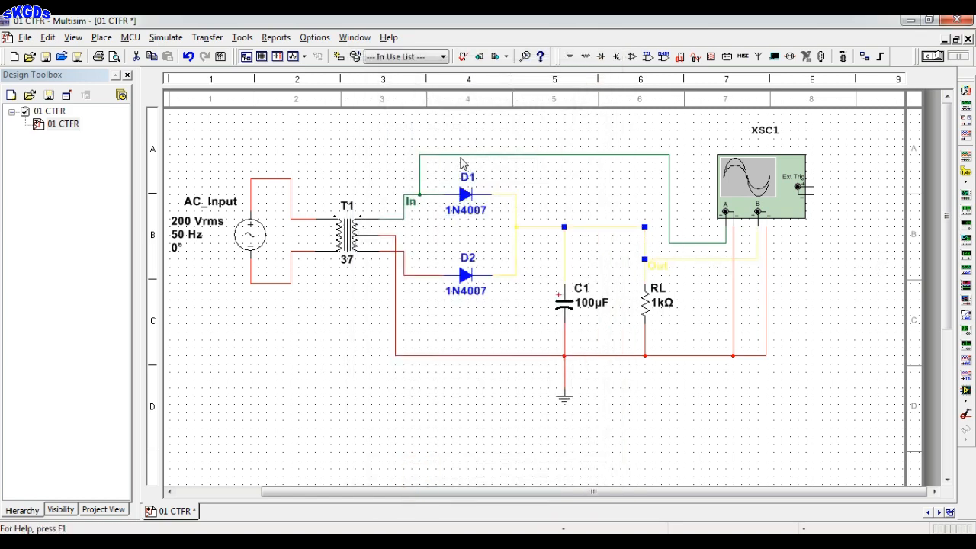
left_click(793, 288)
left_click(78, 57)
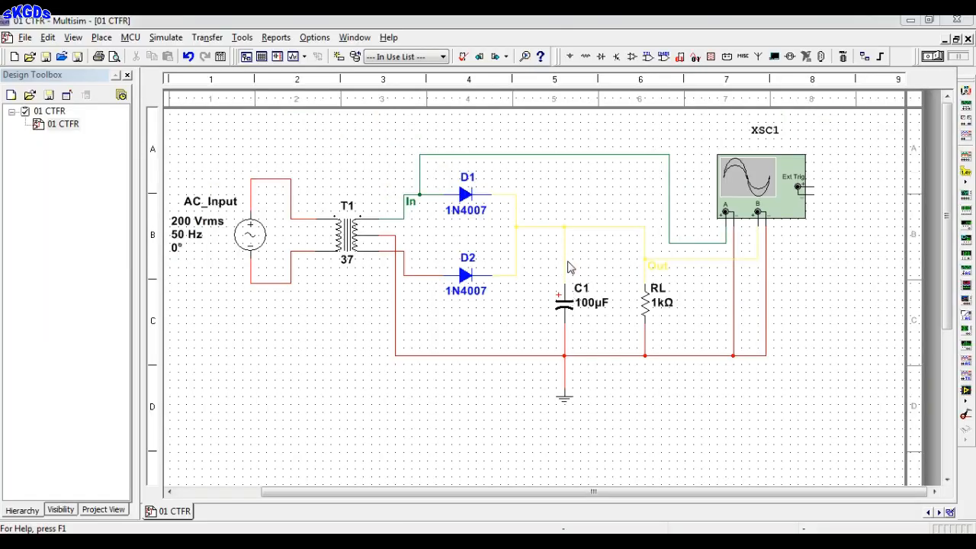
- Delete the wire joining capacitor C1 to the Out net and run the simulation
left_click(562, 259)
key("Delete")
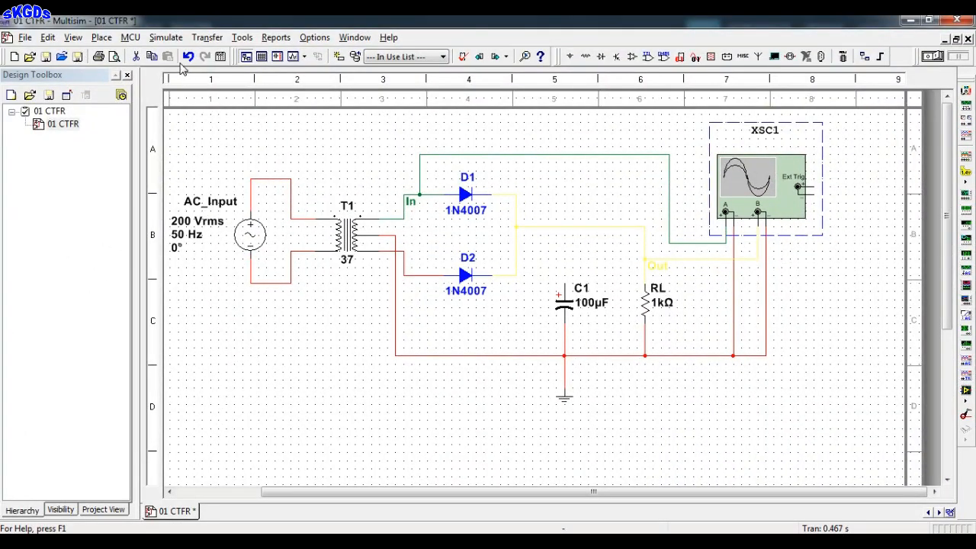
left_click(165, 37)
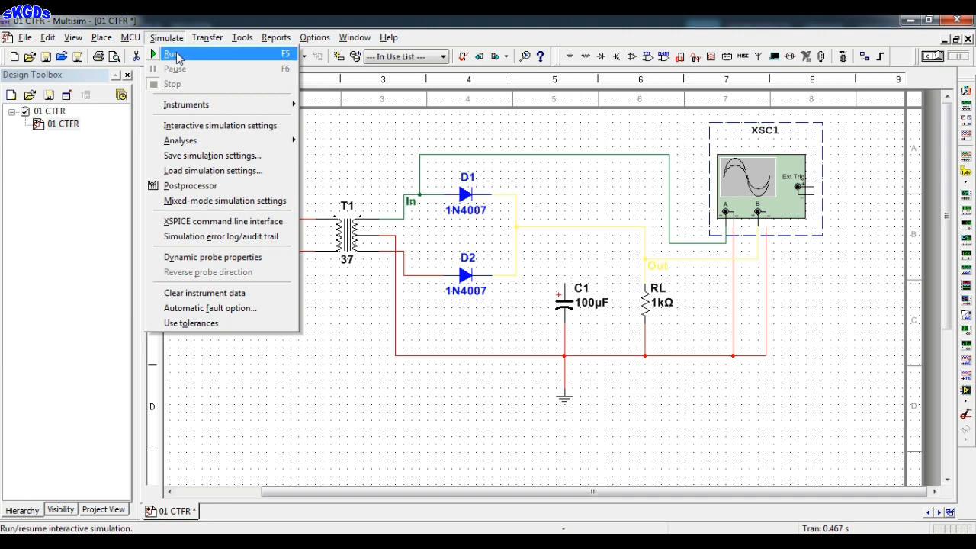
left_click(170, 54)
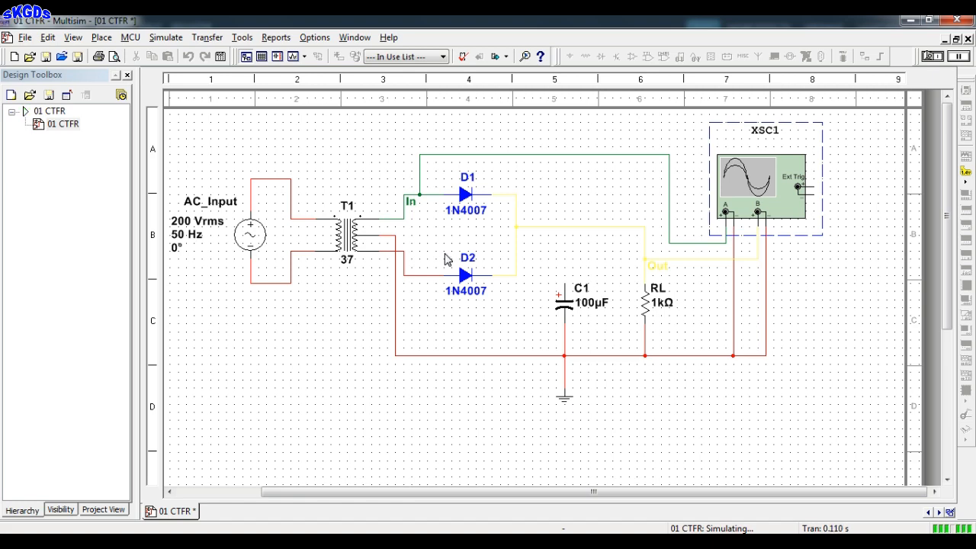
- Open oscilloscope XSC1 and enlarge its window to cover most of the workspace
double_click(766, 208)
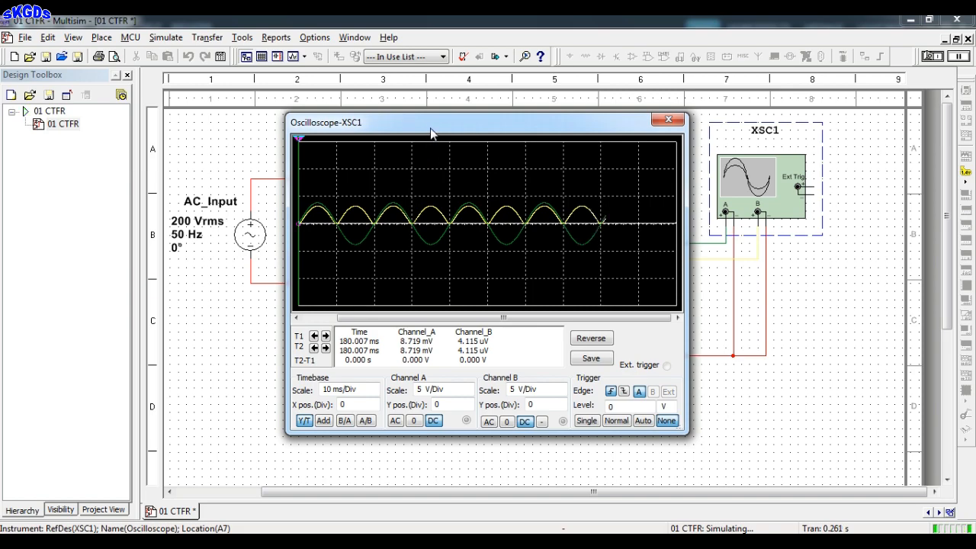
left_click_drag(431, 129, 188, 52)
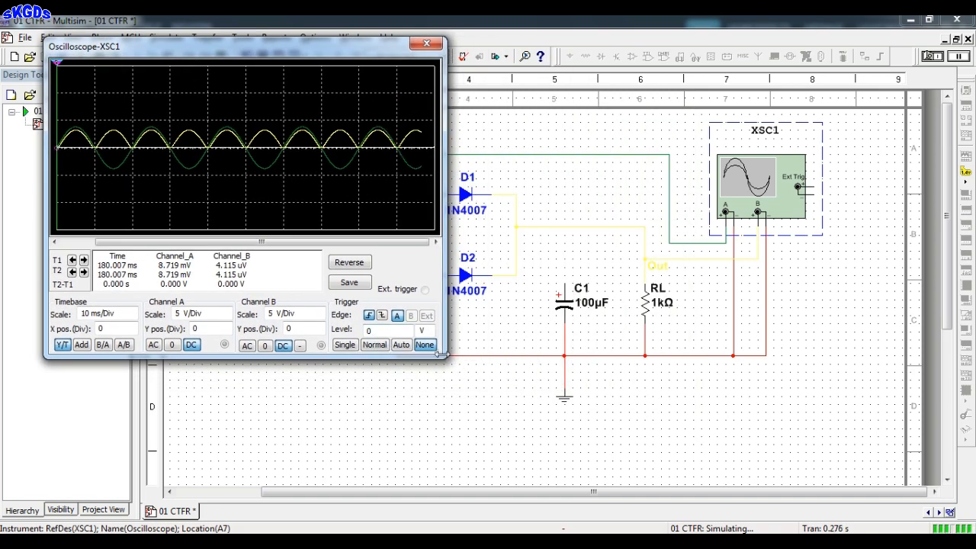
mouse_move(440, 353)
left_mouse_down()
mouse_move(523, 414)
mouse_move(831, 475)
mouse_move(836, 516)
left_mouse_up()
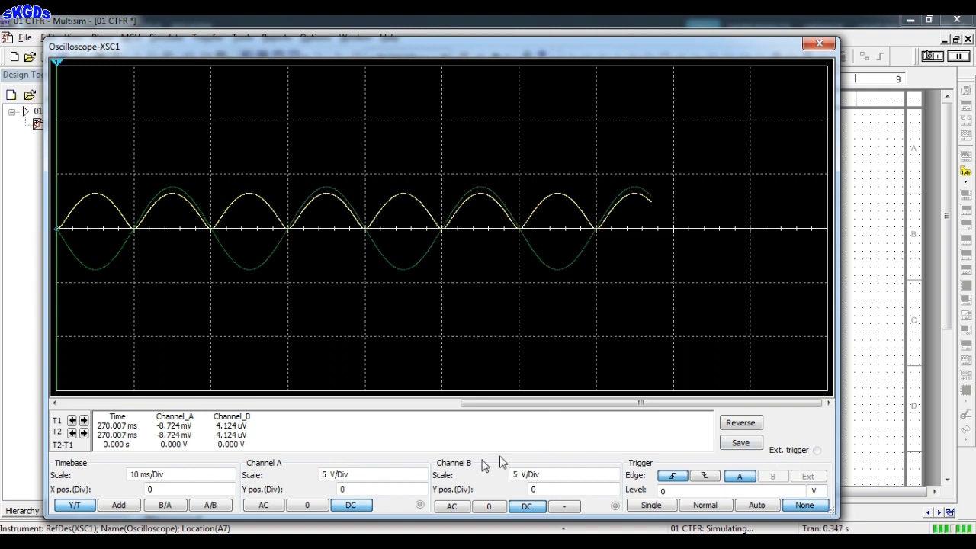
- Set the oscilloscope's timebase scale to 2 ms/Div
left_click(153, 475)
left_click(229, 478)
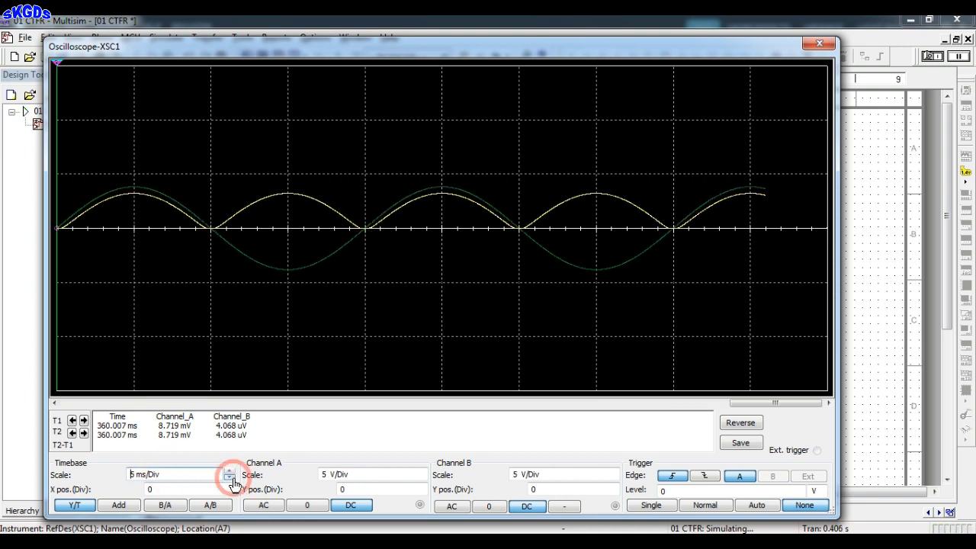
left_click(229, 478)
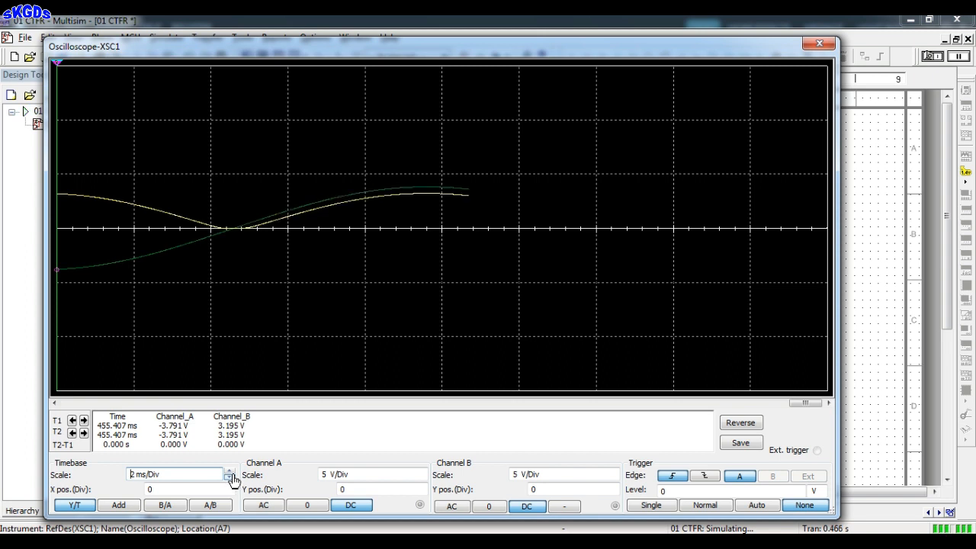
- Set the oscilloscope's timebase scale to 10 ms/Div and both the Channel A and Channel B scales to 2 V/Div
left_click(229, 473)
left_click(229, 473)
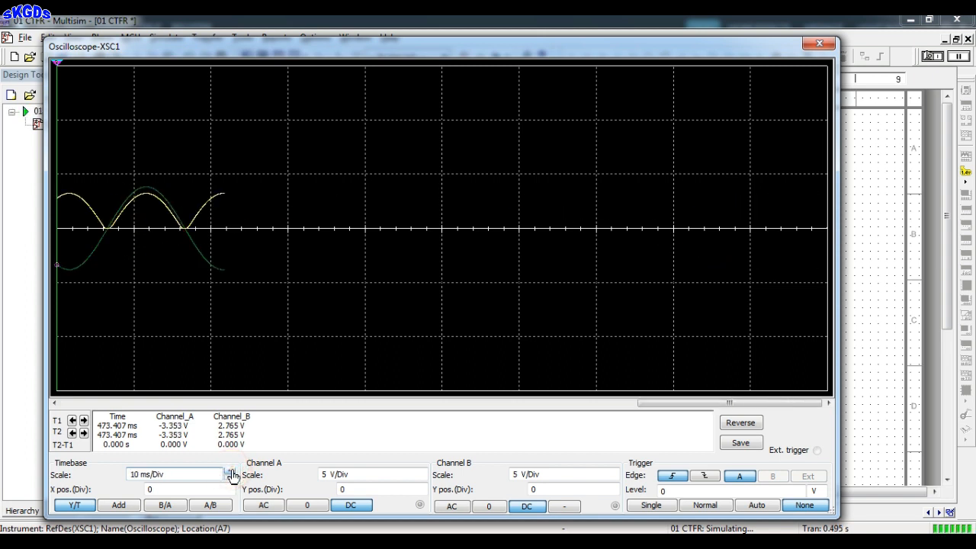
left_click(387, 479)
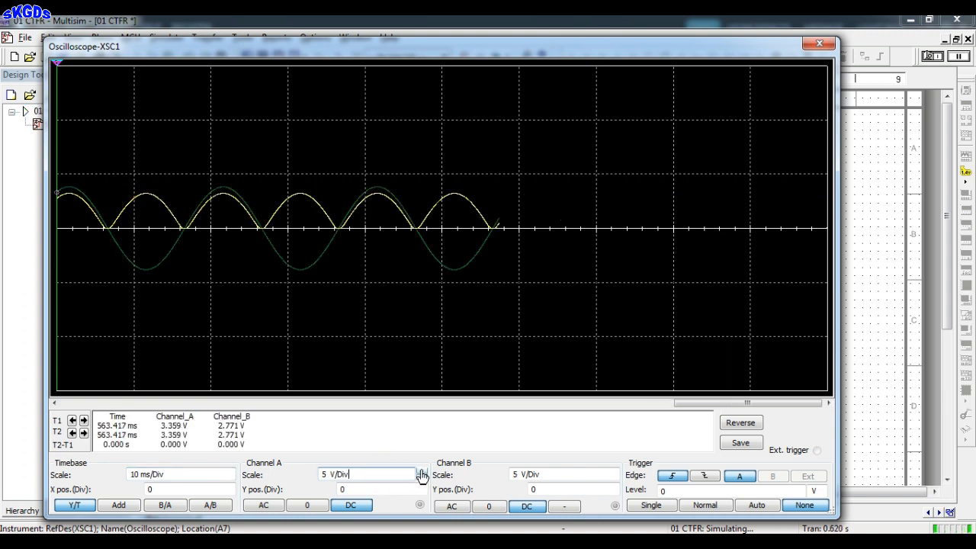
left_click(421, 478)
left_click(422, 480)
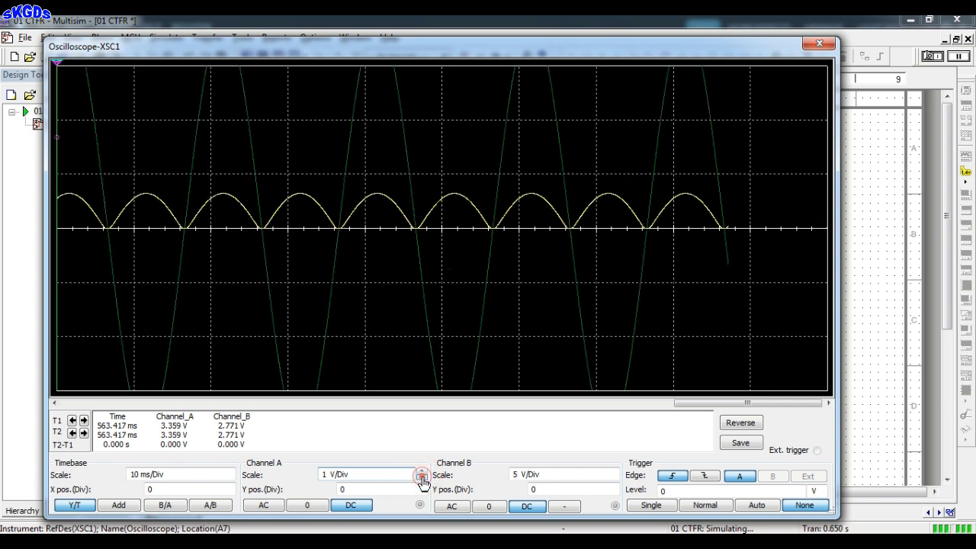
left_click(423, 474)
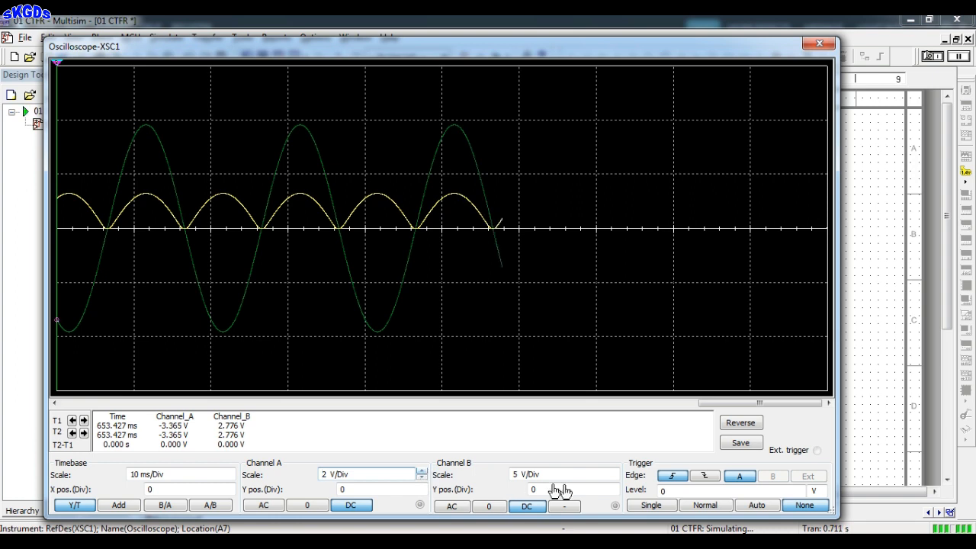
left_click(613, 478)
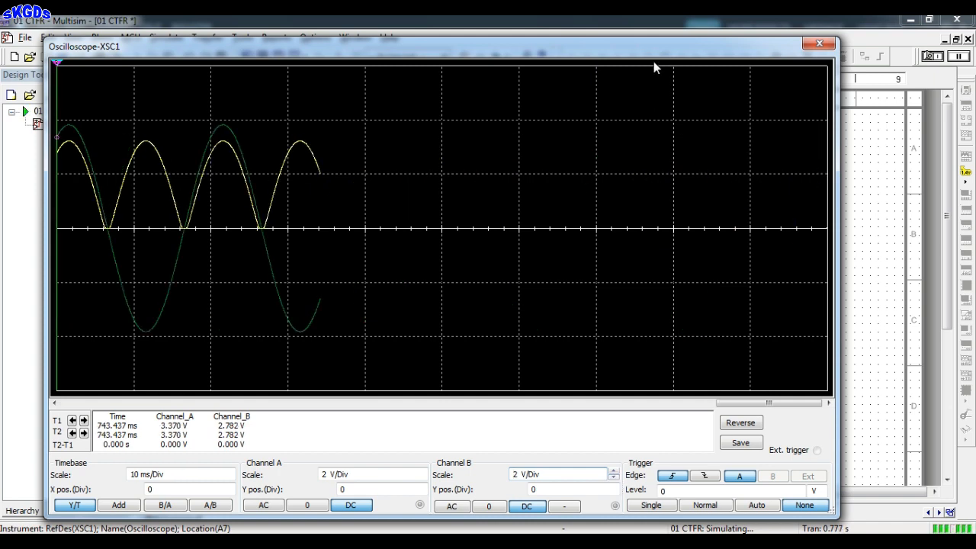
- Pause the simulation and set the oscilloscope's timebase scale to 5 ms/Div
left_click_drag(657, 56, 731, 73)
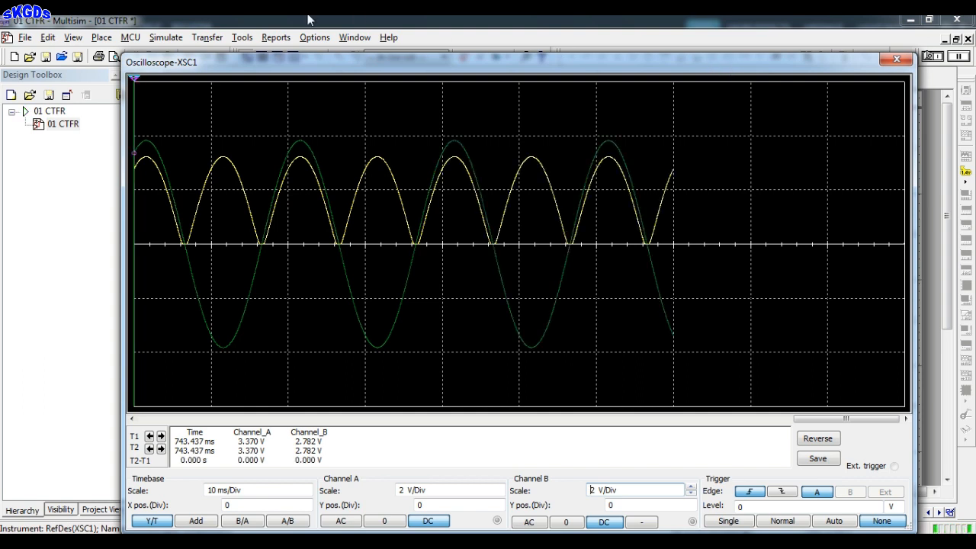
left_click(165, 36)
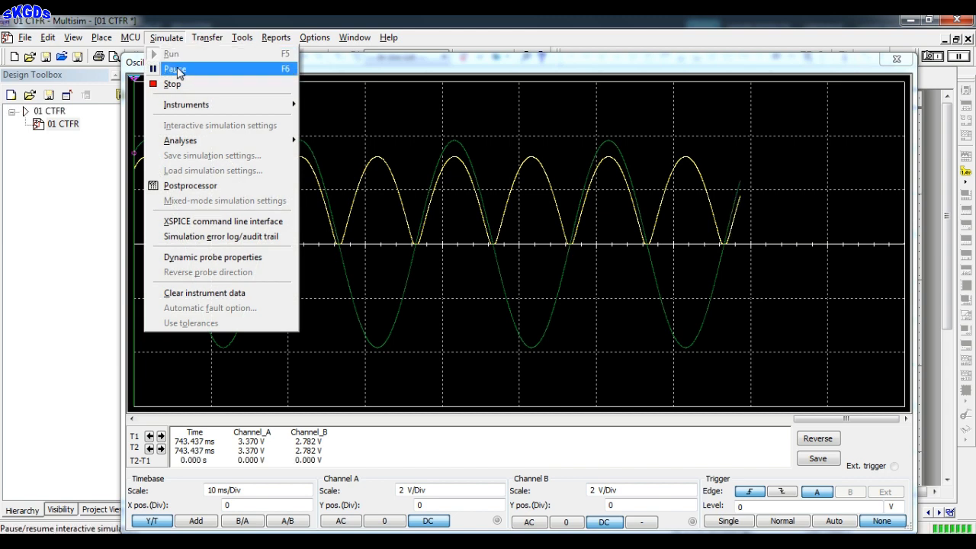
left_click(174, 67)
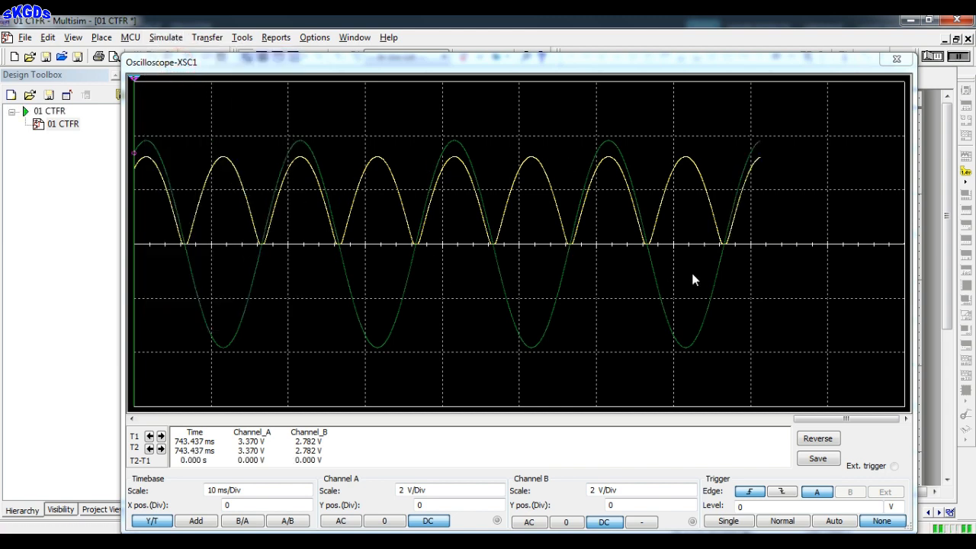
left_click(254, 493)
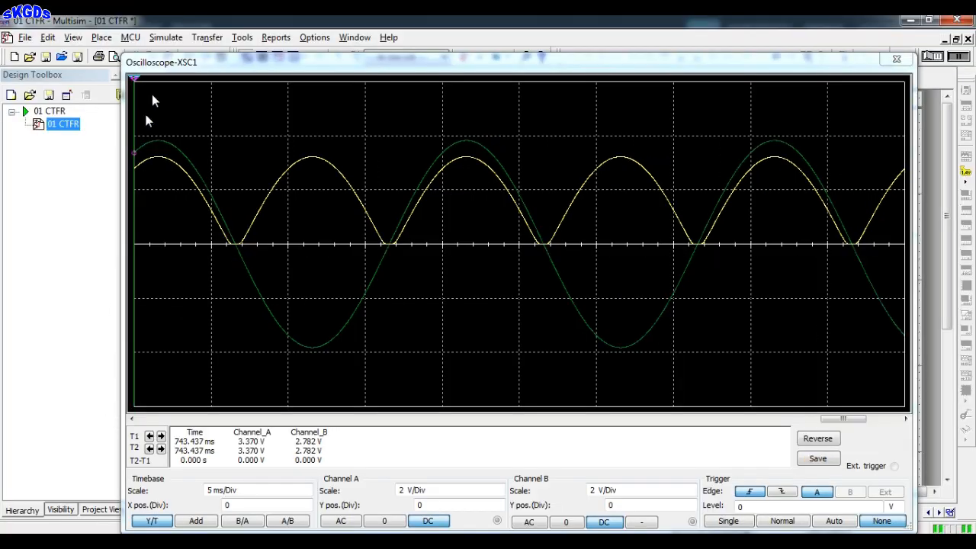
- Stop the simulation and close the oscilloscope window
left_click(167, 37)
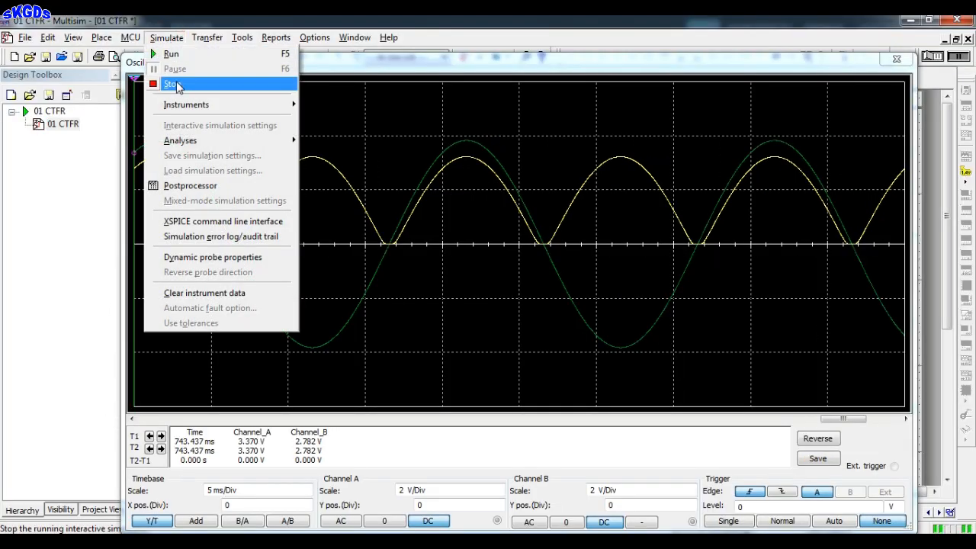
left_click(172, 84)
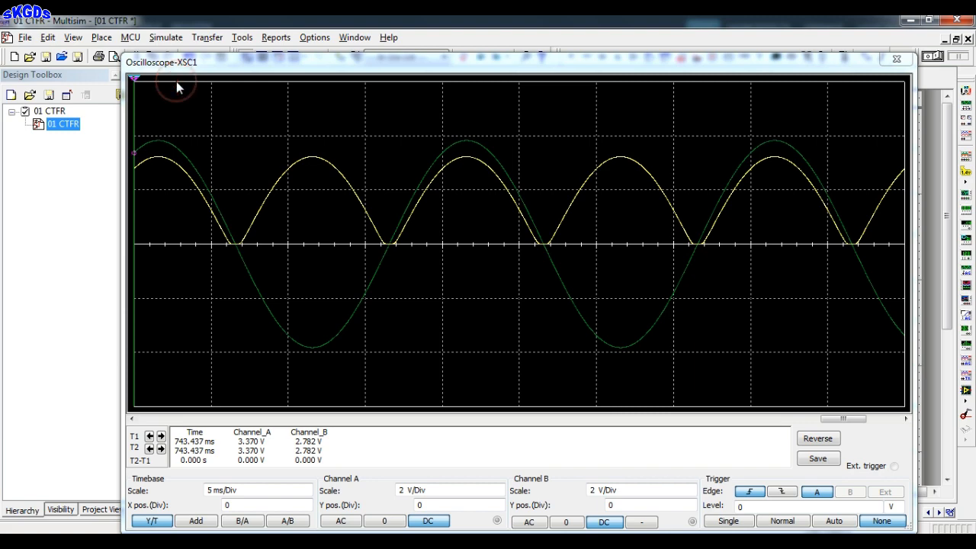
left_click(897, 61)
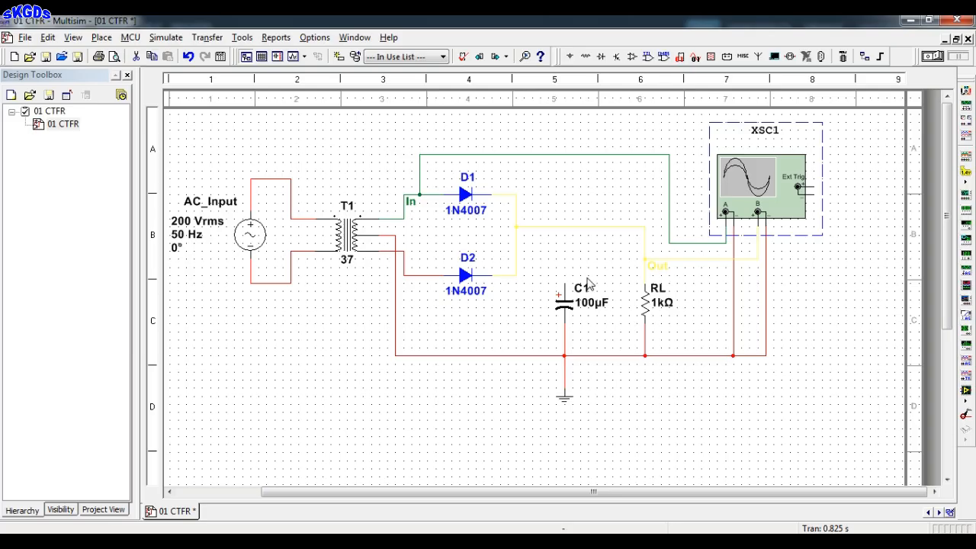
- Wire the positive terminal of capacitor C1 to the Out net above it and save the design
left_click(563, 284)
left_click(557, 226)
left_click(562, 226)
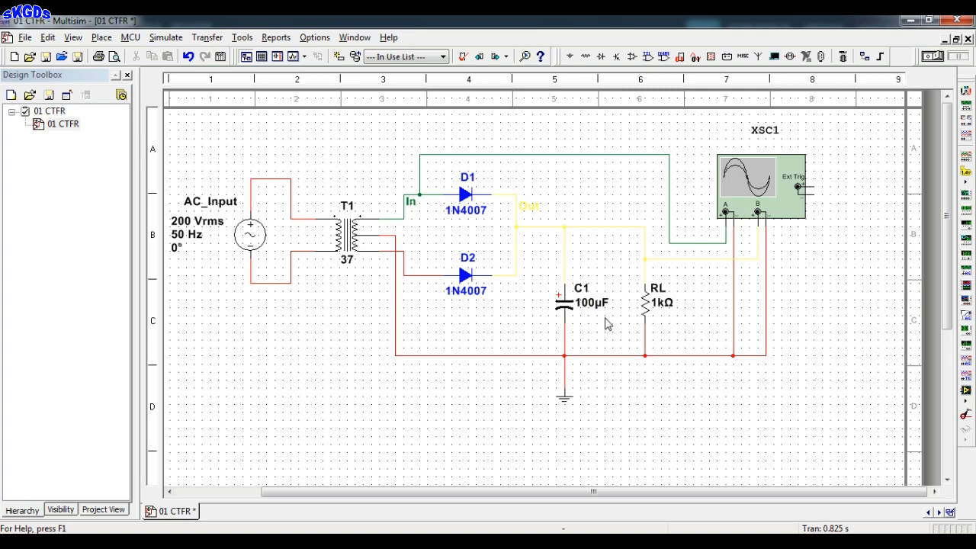
key("ctrl+s")
- Run the simulation with C1 connected and open oscilloscope XSC1
left_click(165, 37)
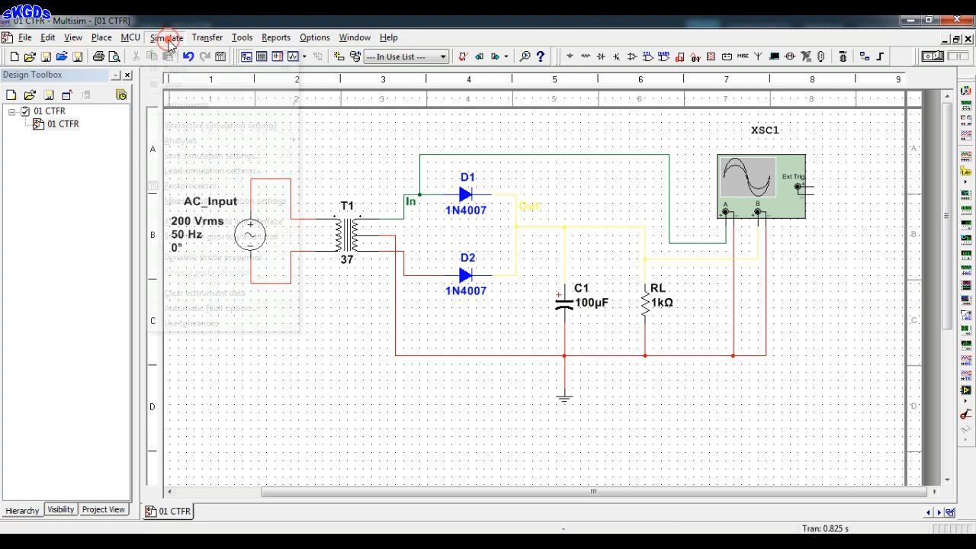
left_click(173, 55)
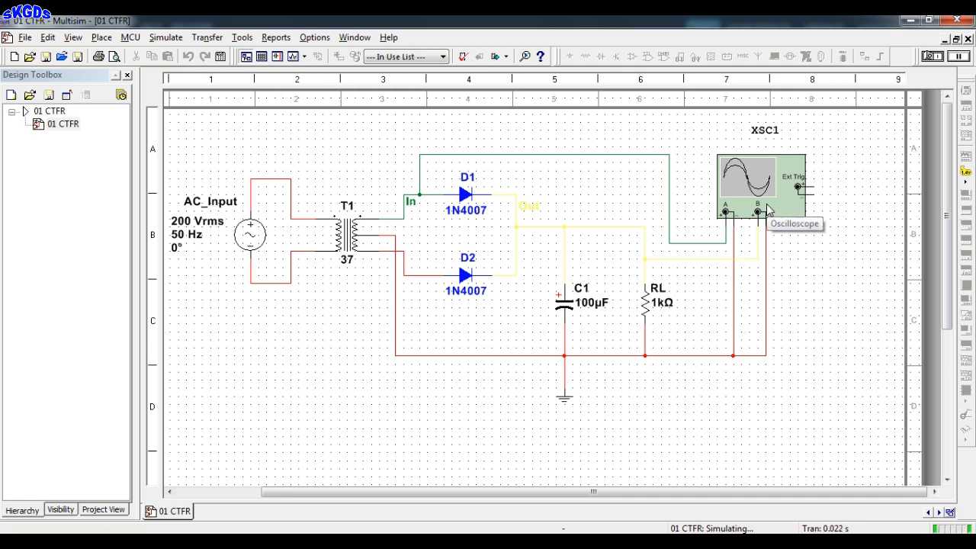
double_click(767, 209)
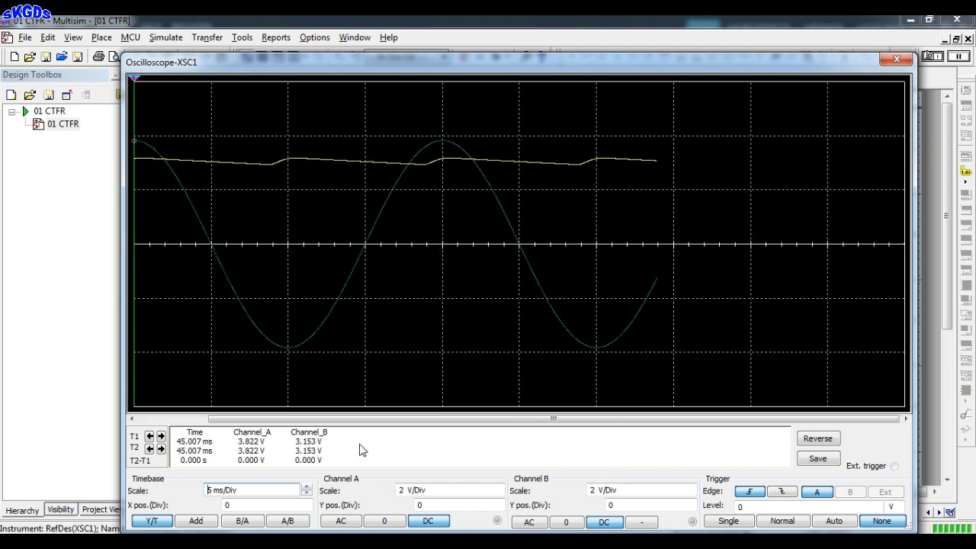
- Set the oscilloscope's timebase scale to 20 ms/Div while the simulation is running
left_click(306, 494)
left_click(306, 494)
left_click(306, 487)
left_click(306, 487)
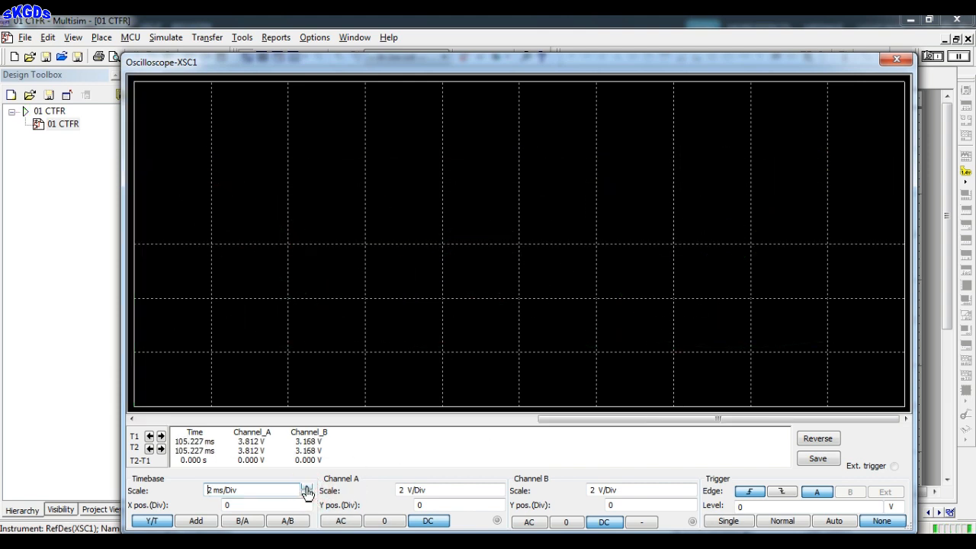
left_click(307, 487)
left_click(306, 487)
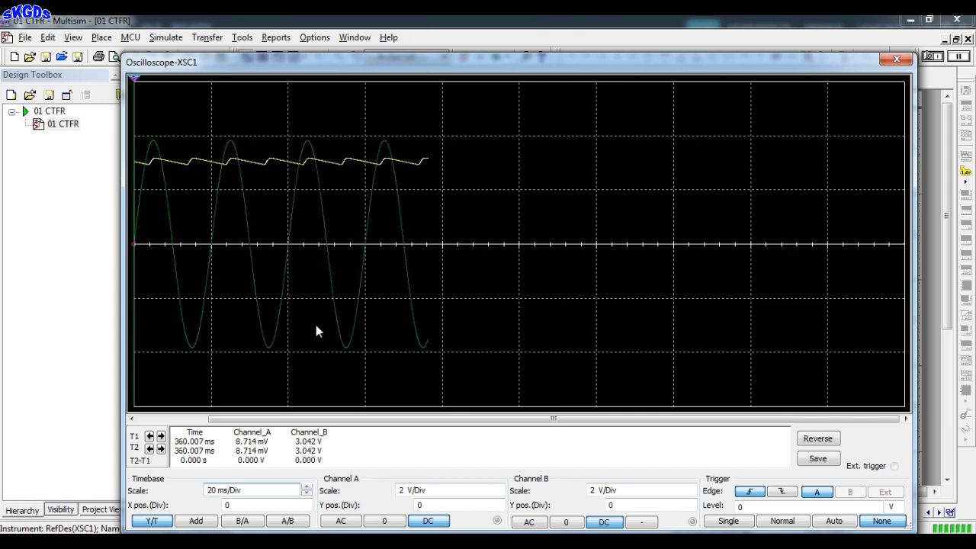
- Pause the simulation and set the oscilloscope's timebase scale to 10 ms/Div
left_click(155, 40)
left_click(171, 69)
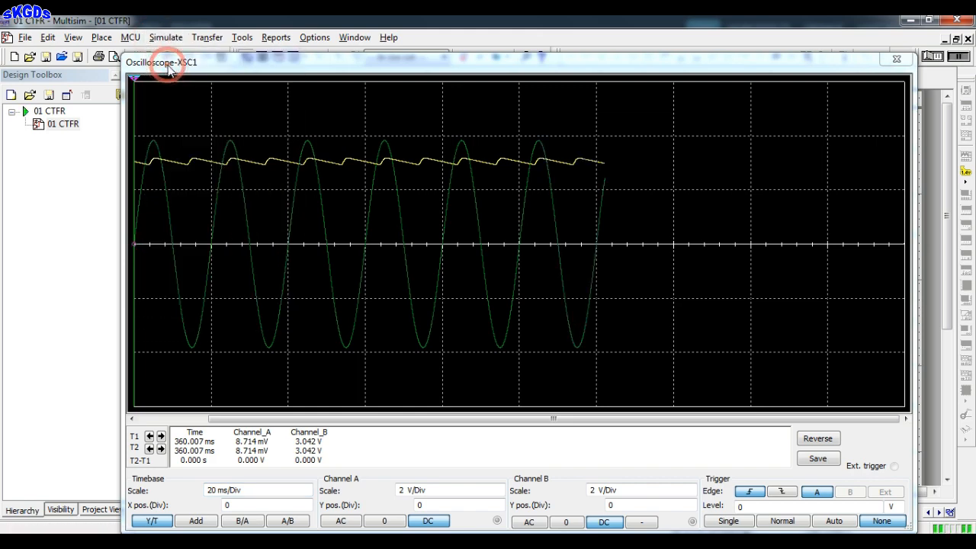
left_click(279, 494)
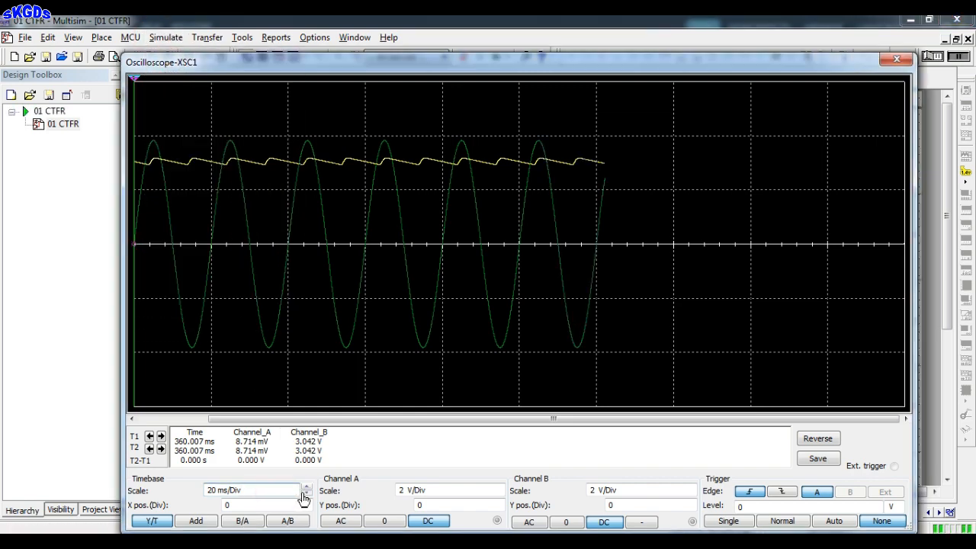
left_click(307, 489)
left_click(306, 487)
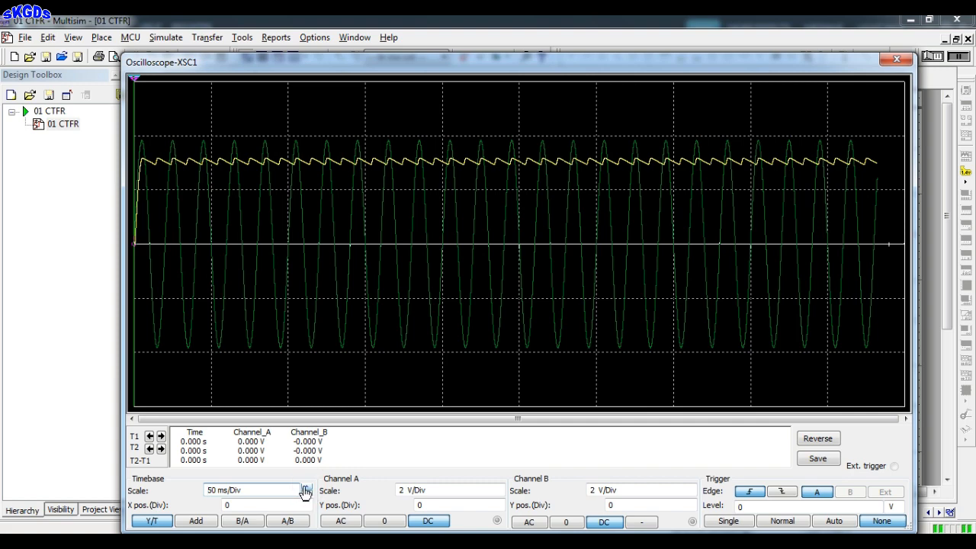
left_click(307, 494)
left_click(306, 493)
left_click(307, 496)
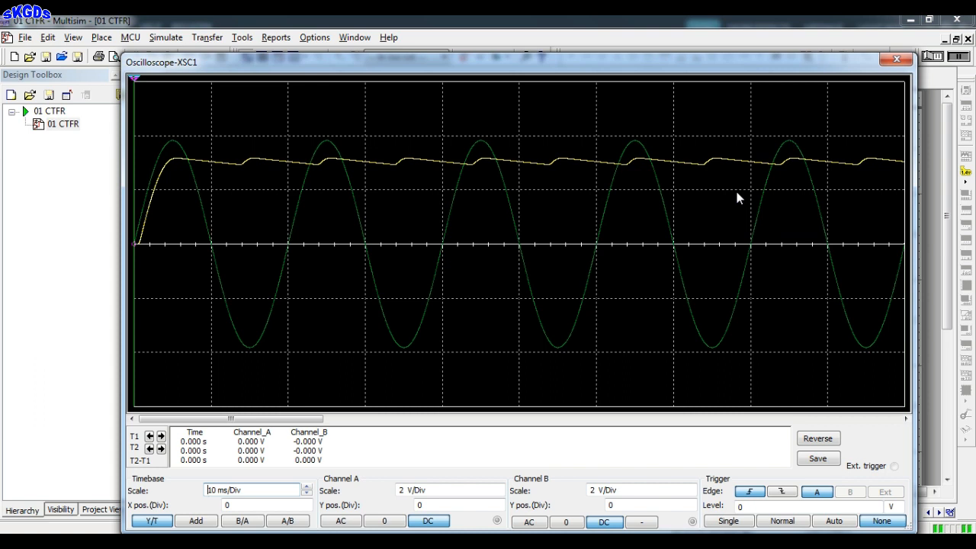
- Close the oscilloscope window and stop the paused simulation
left_click(896, 59)
left_click(165, 37)
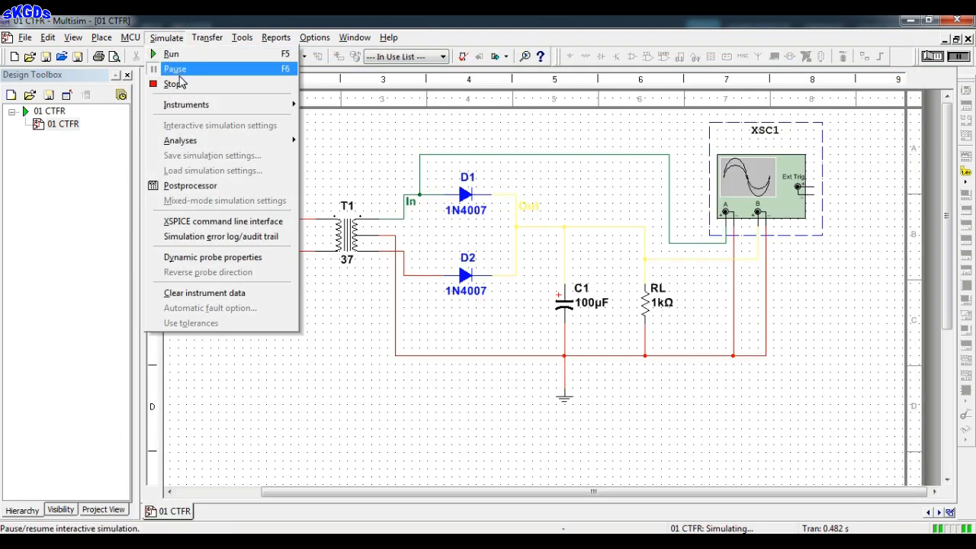
left_click(174, 84)
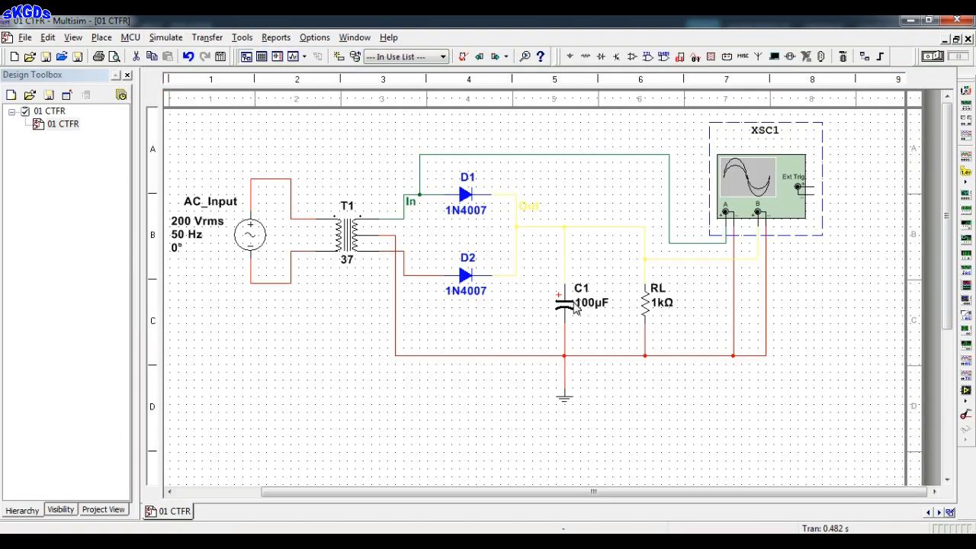
- Set the capacitance of capacitor C1 to 10 µF
left_click(571, 310)
double_click(571, 309)
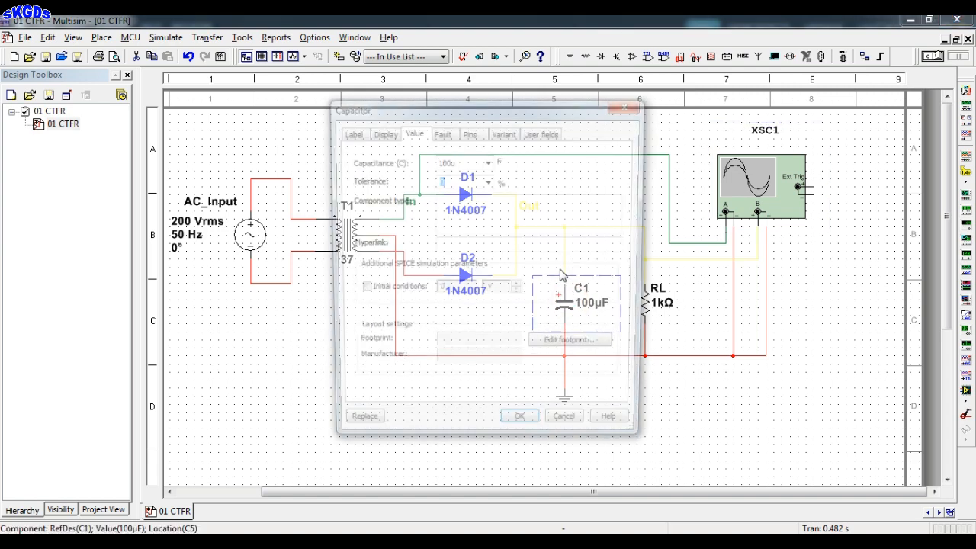
type("10u")
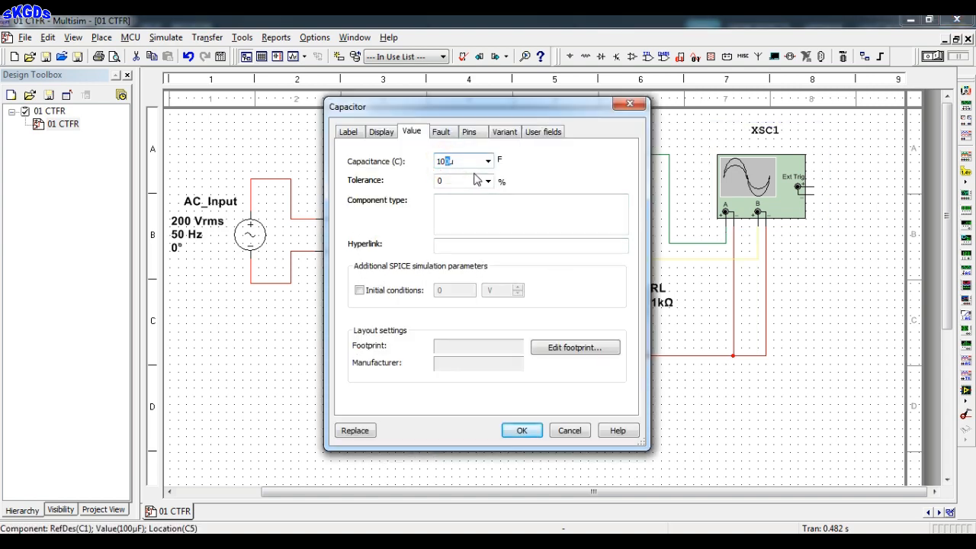
left_click(522, 430)
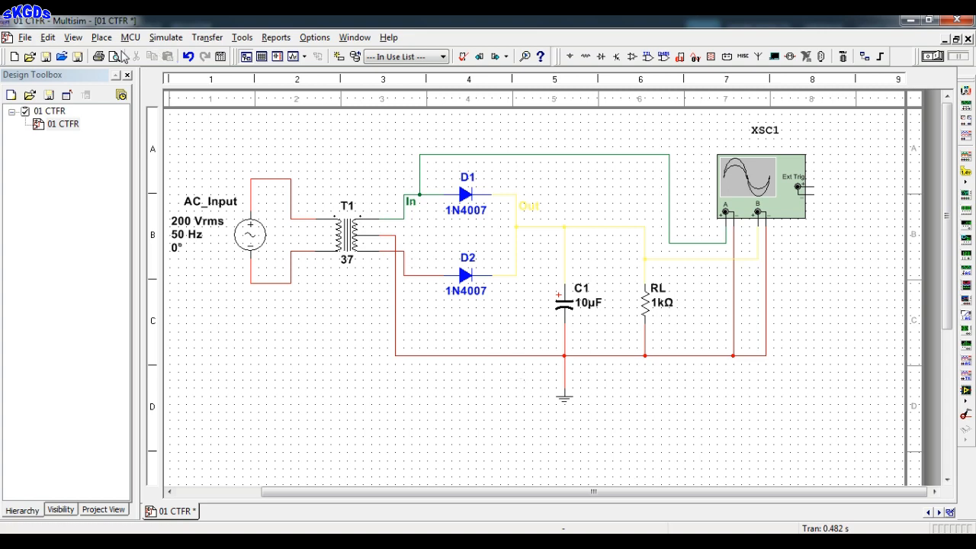
- Run the simulation with the 10 µF capacitor and open oscilloscope XSC1 to view the waveforms
left_click(166, 42)
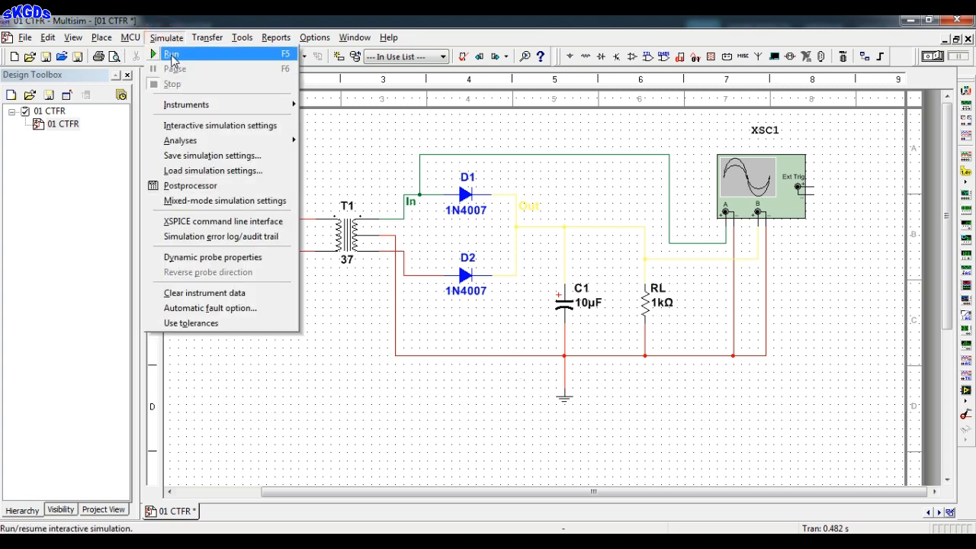
left_click(171, 54)
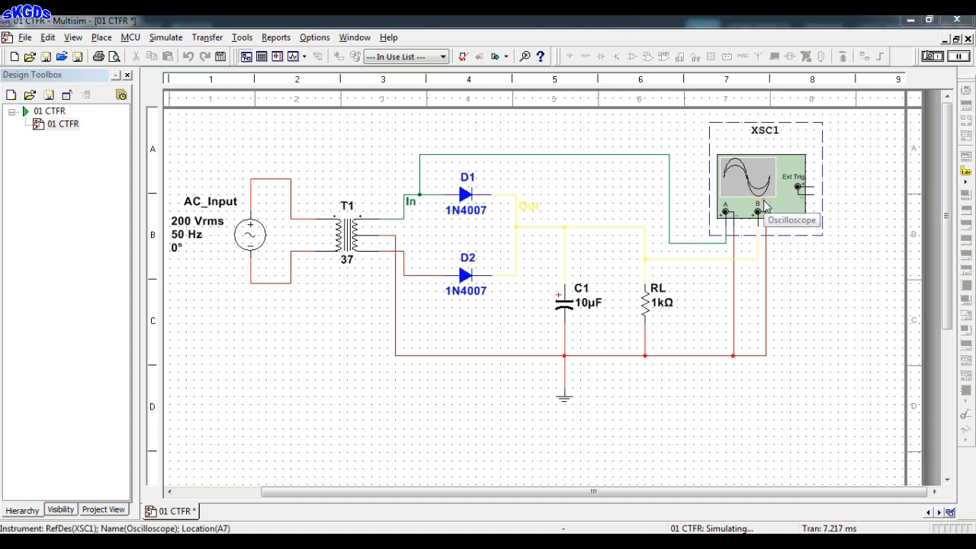
double_click(765, 207)
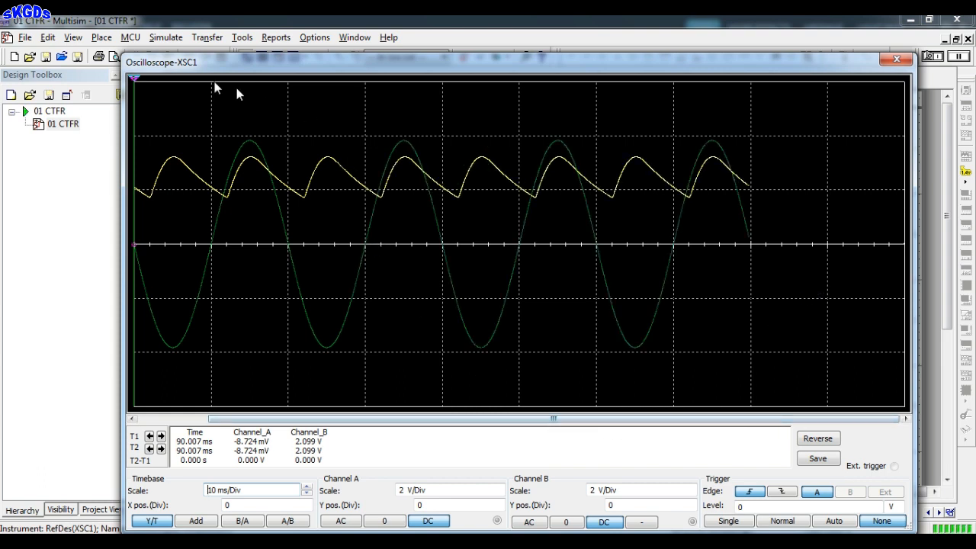
- Stop the running simulation and close the XSC1 oscilloscope window
left_click(167, 37)
left_click(177, 85)
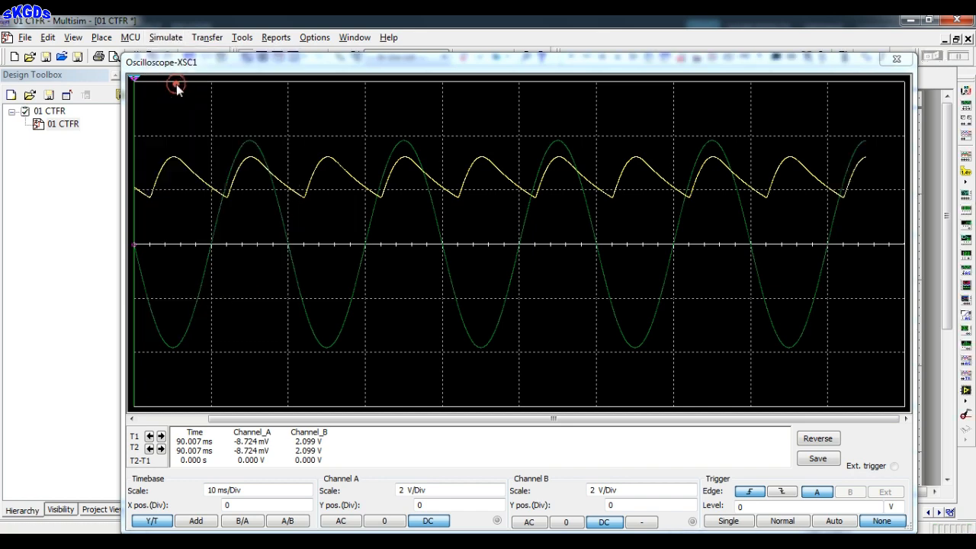
left_click(933, 145)
left_click(897, 59)
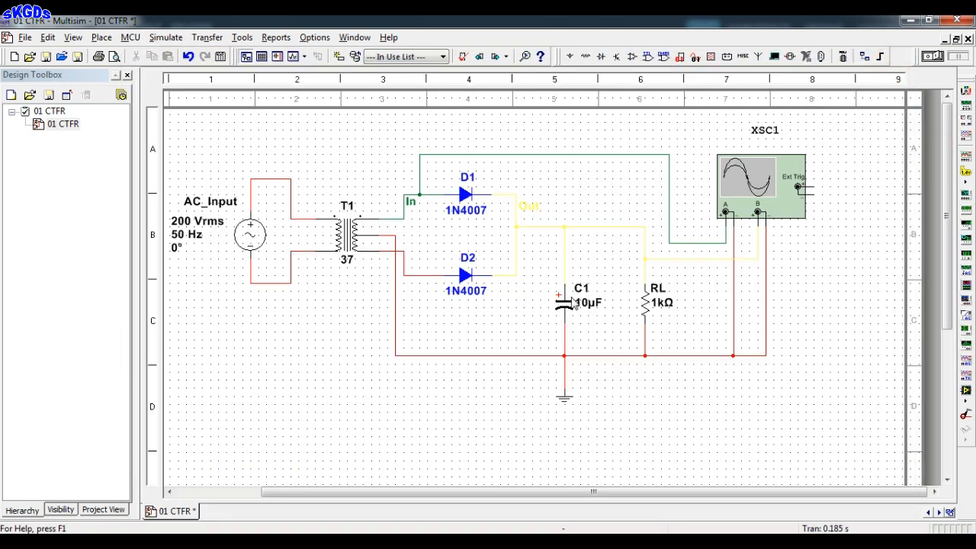
- Set the capacitance of capacitor C1 back to 100 µF
double_click(587, 303)
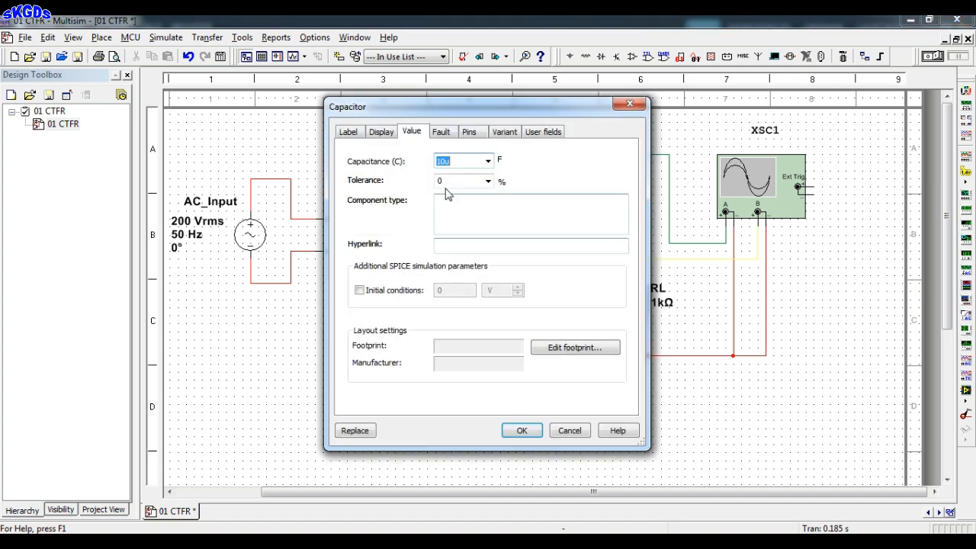
left_click(445, 163)
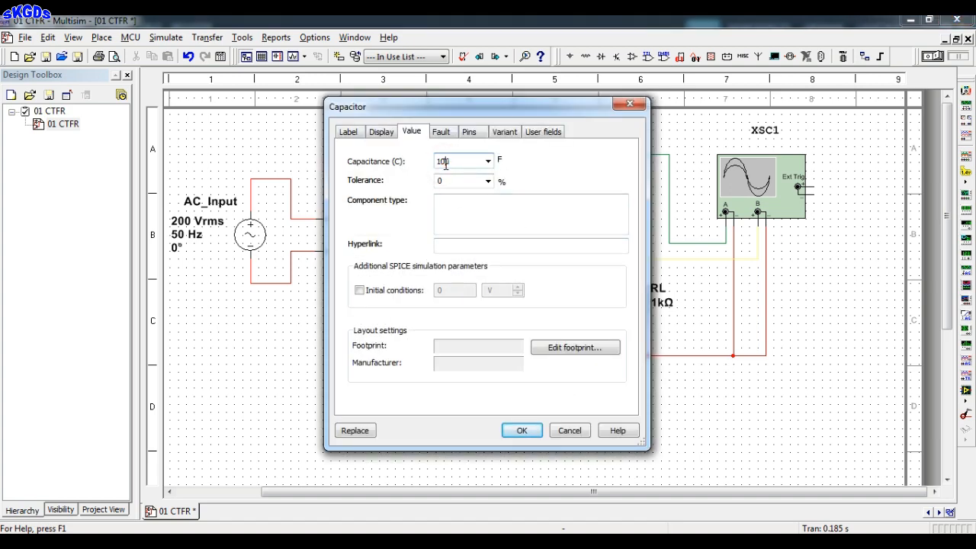
left_click(525, 437)
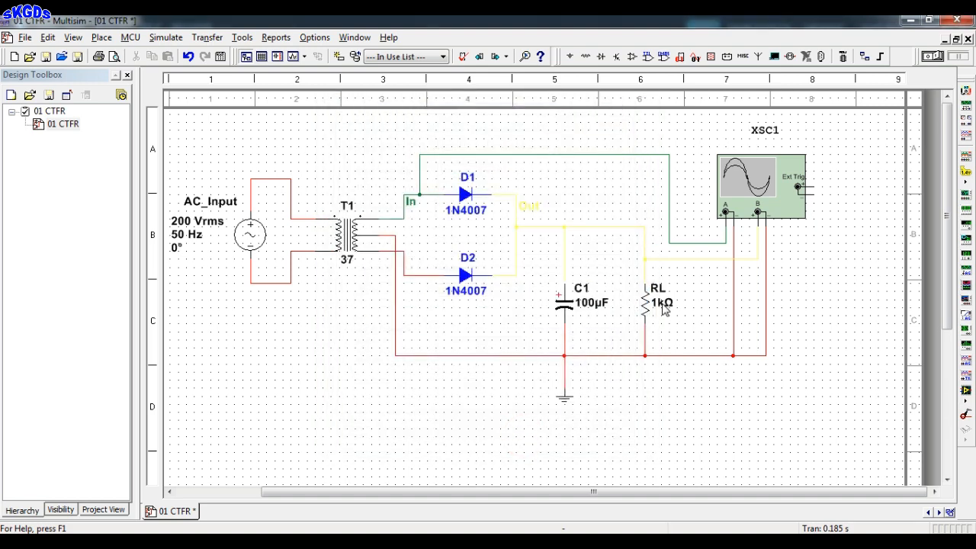
- Set the resistance of load resistor RL to 100 Ω
double_click(661, 304)
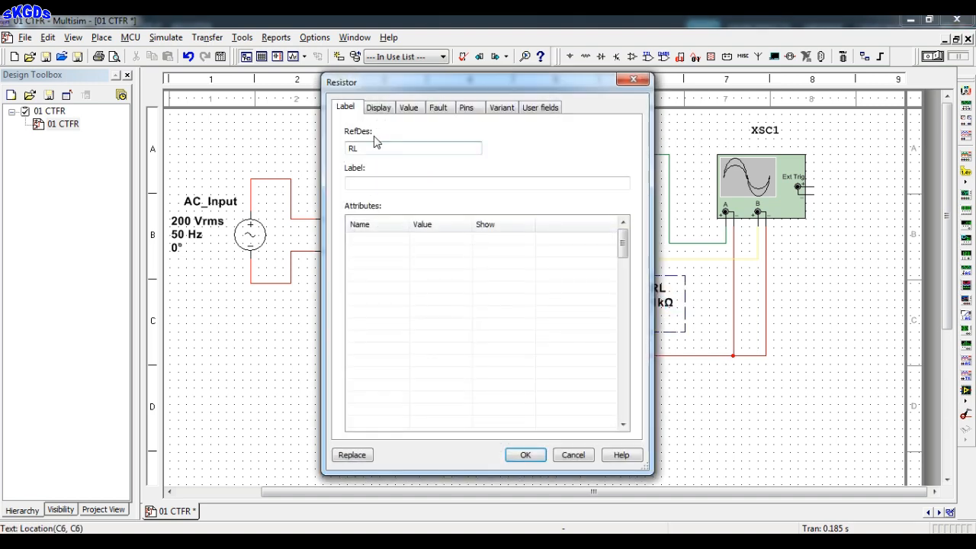
left_click(409, 107)
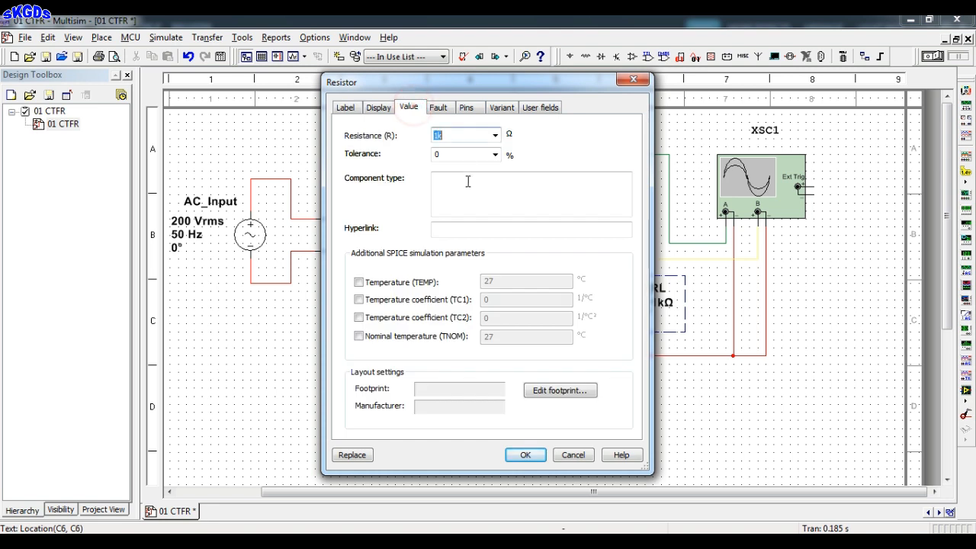
left_click_drag(461, 139, 435, 144)
type("100")
left_click(525, 454)
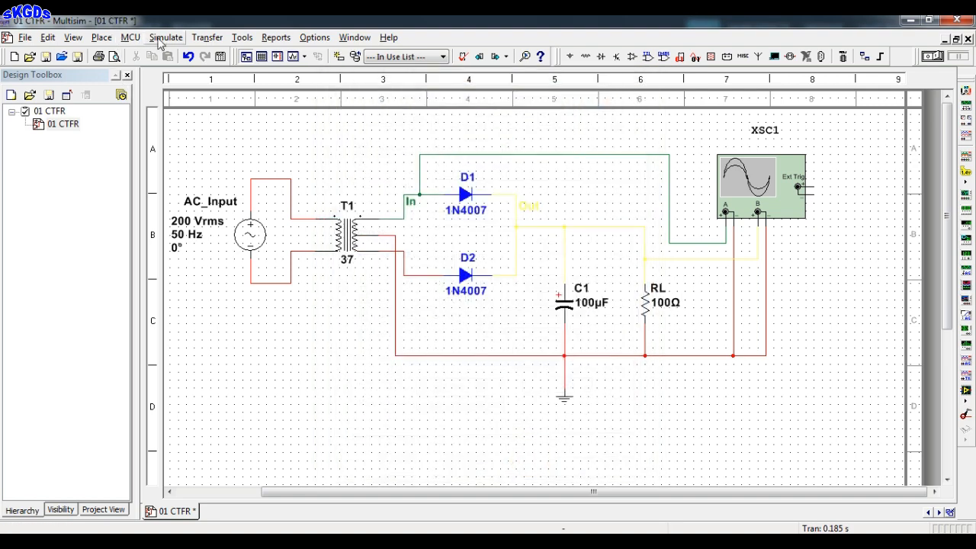
- Run the simulation with the 100 Ω load, view the waveforms on oscilloscope XSC1, and close the oscilloscope with the simulation stopped
left_click(166, 37)
left_click(174, 52)
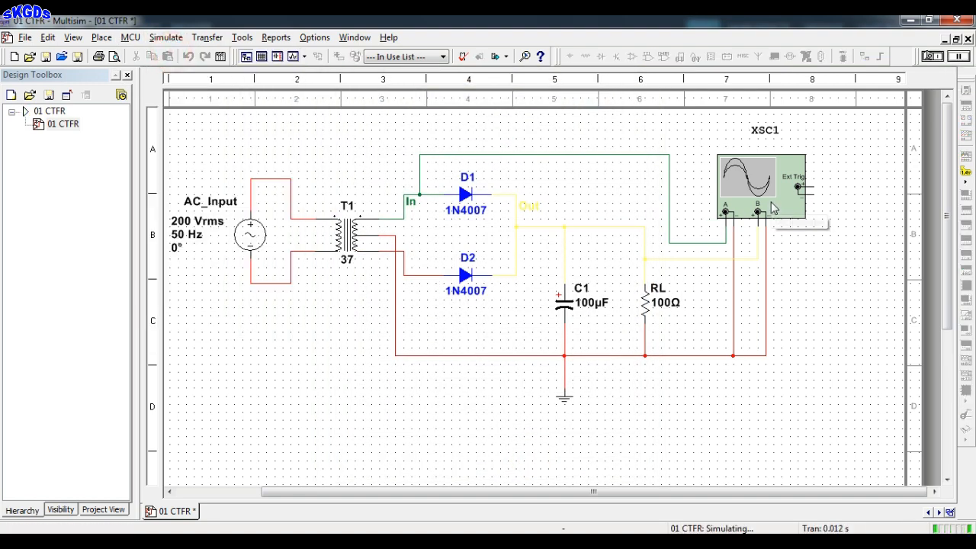
double_click(769, 199)
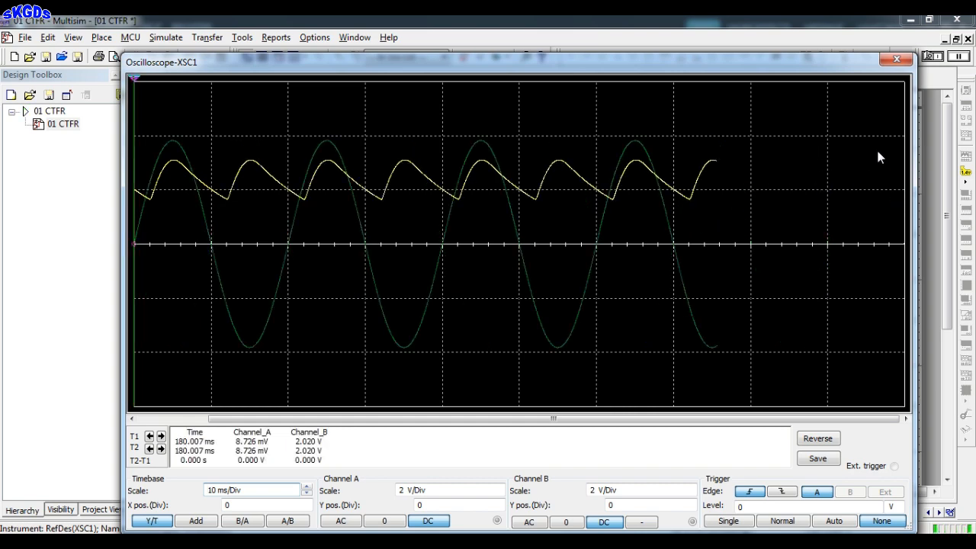
key("Escape")
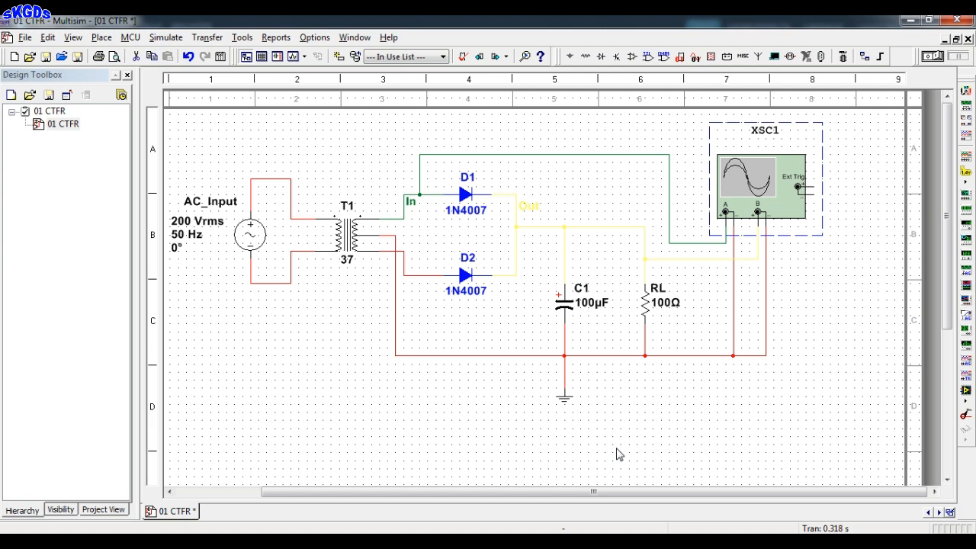